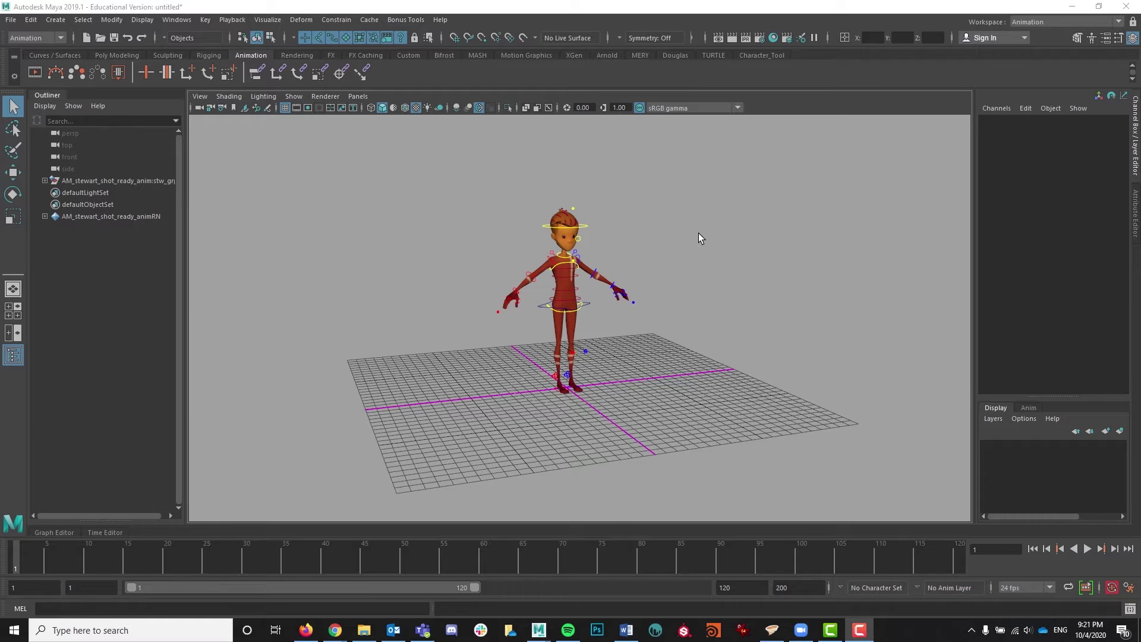
click(11, 20)
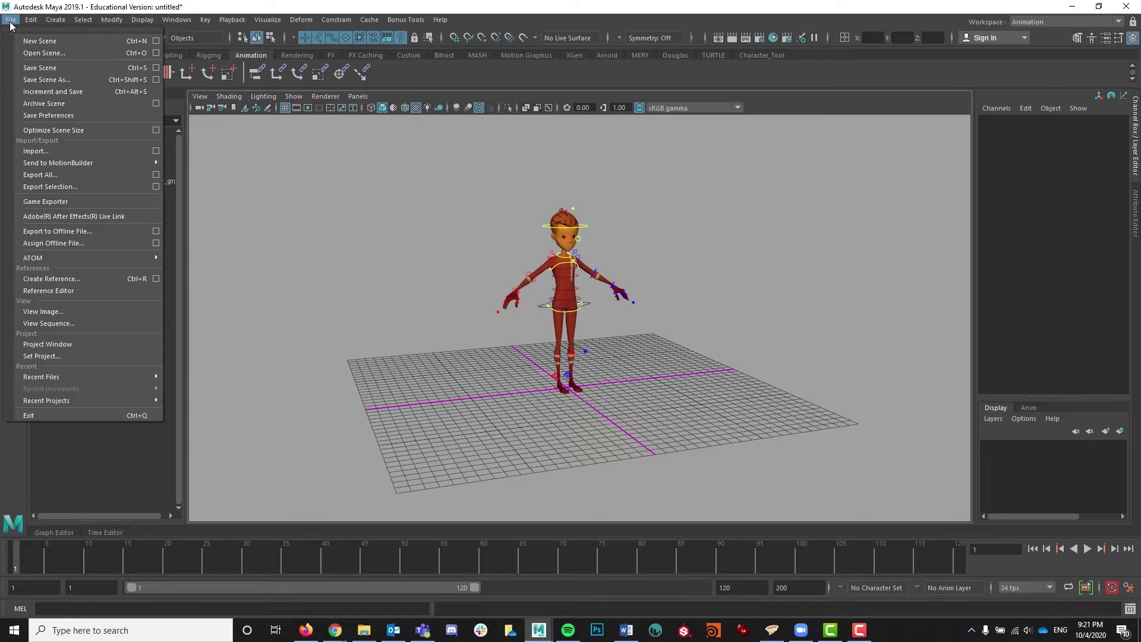
click(53, 278)
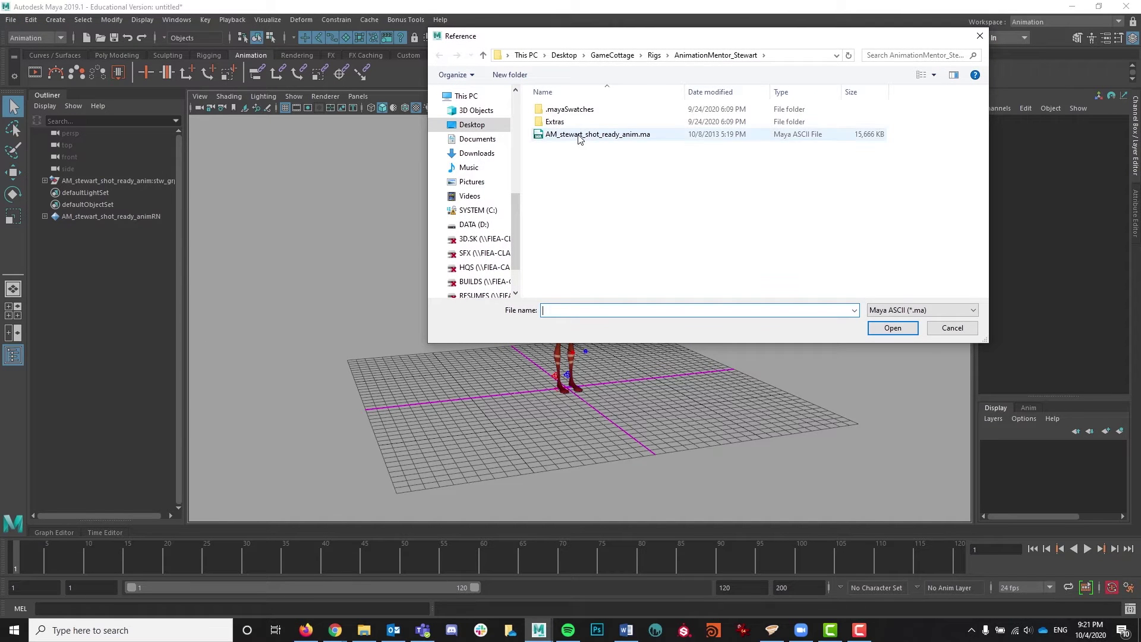
click(600, 136)
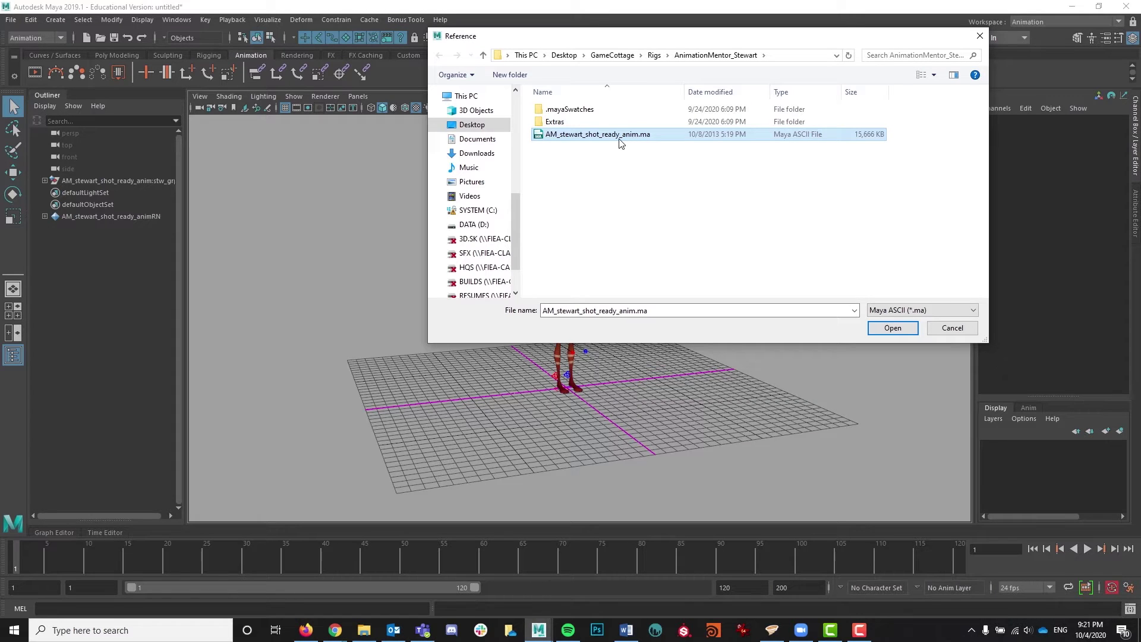
click(959, 326)
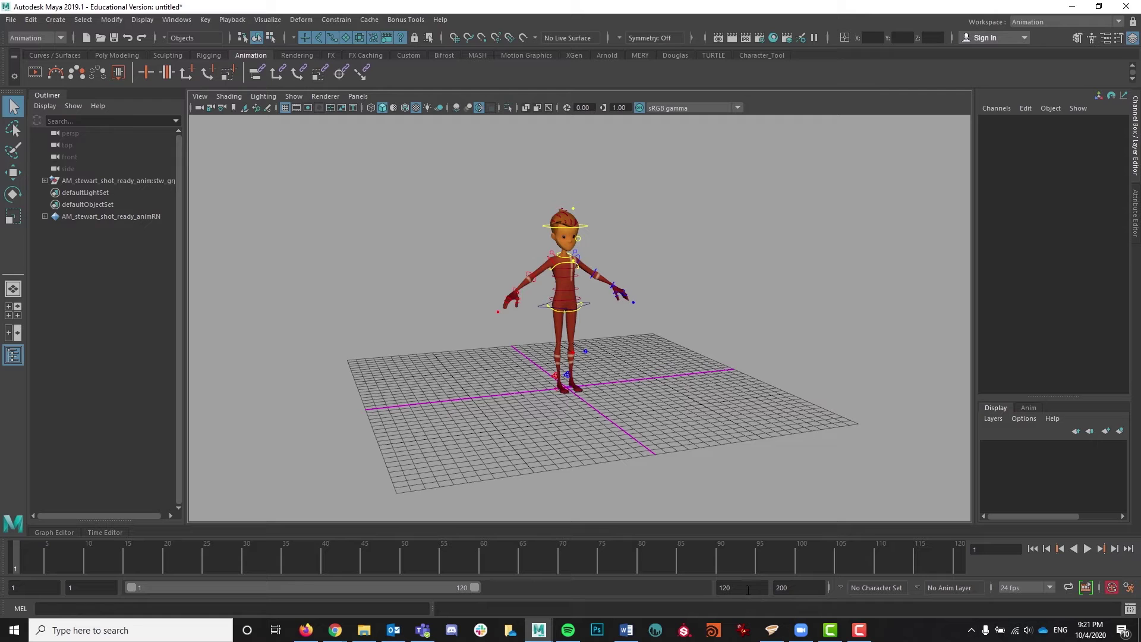
- Set the playback range's end frame to 25
double_click(719, 587)
text(25)
key(Return)
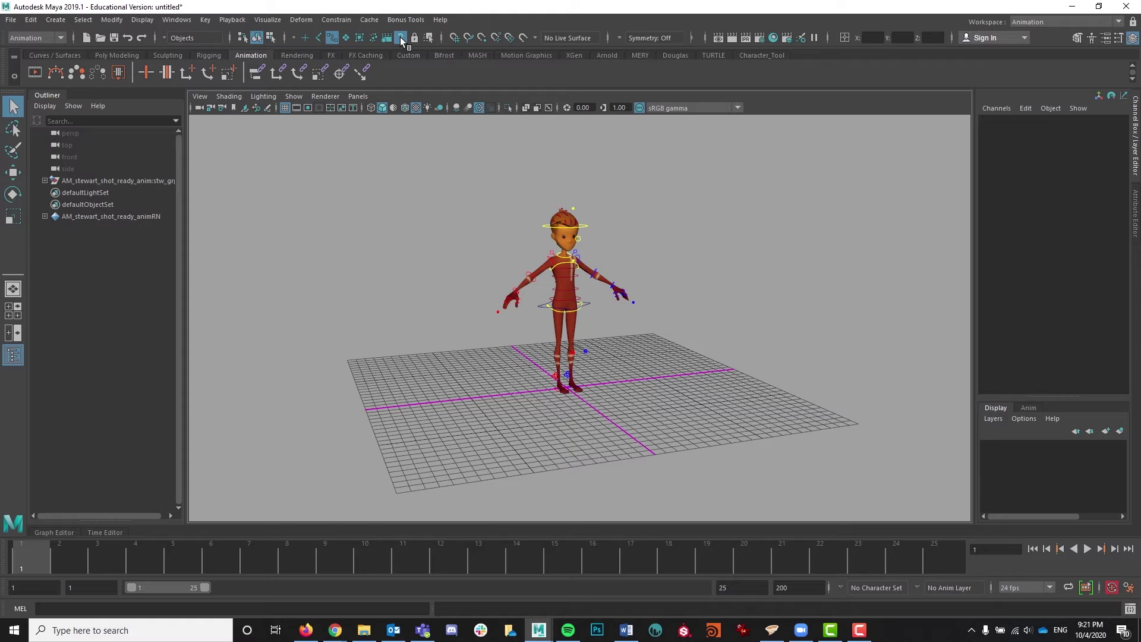
- Restrict viewport selection to curves only and test it by picking the rig's head, upper spine and neck controls
click(333, 42)
click(568, 268)
drag(486, 198, 651, 344)
click(548, 218)
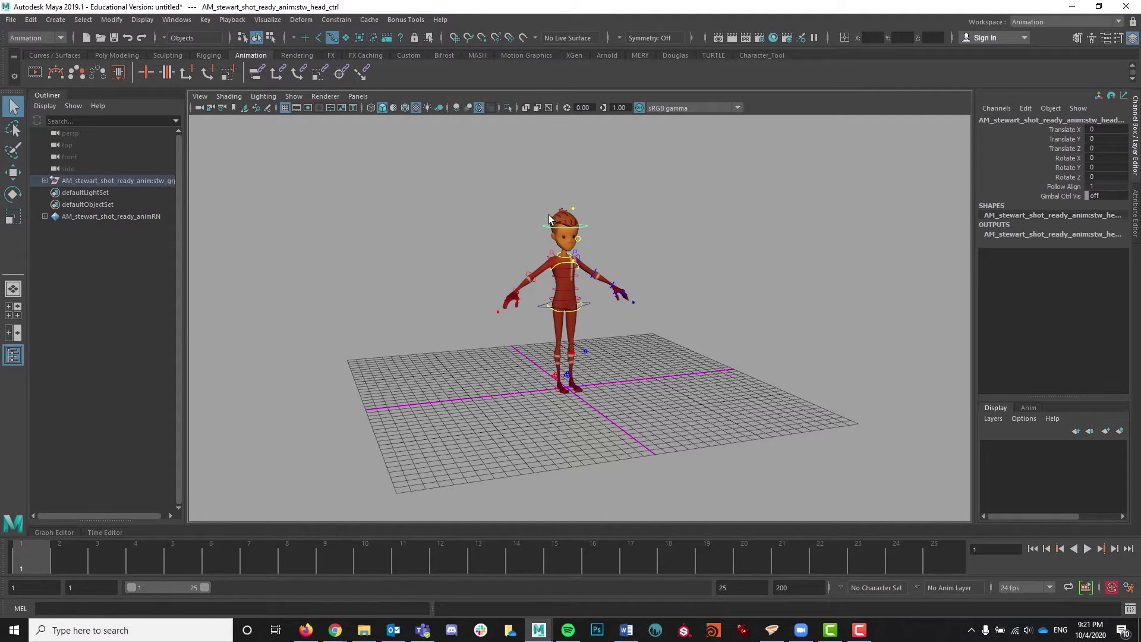
click(564, 271)
click(565, 271)
click(568, 290)
click(569, 266)
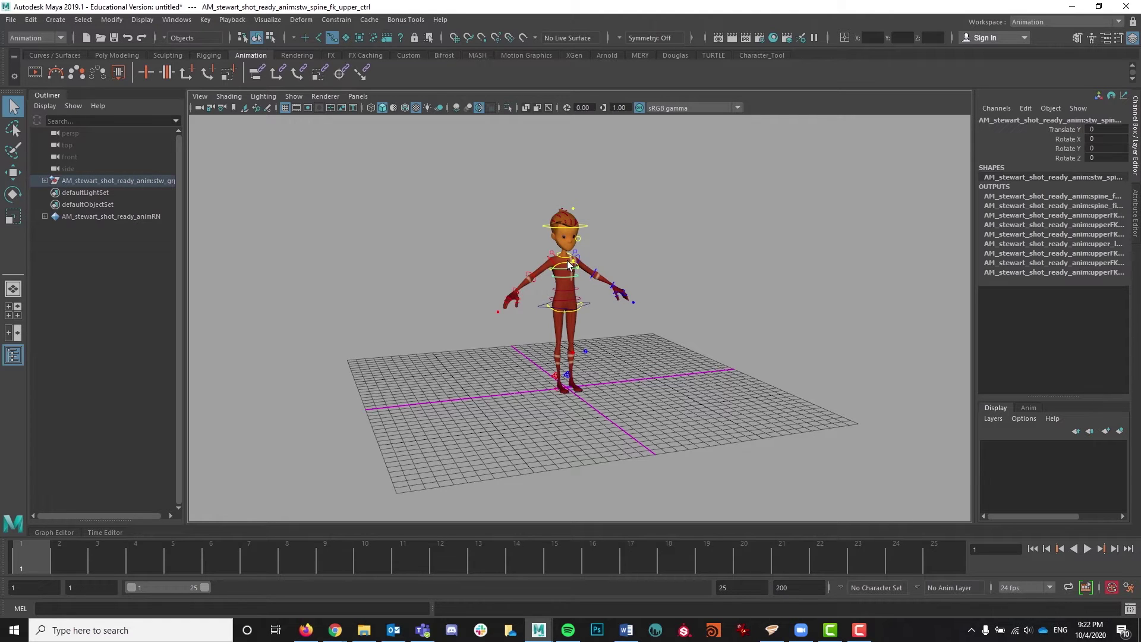
click(556, 258)
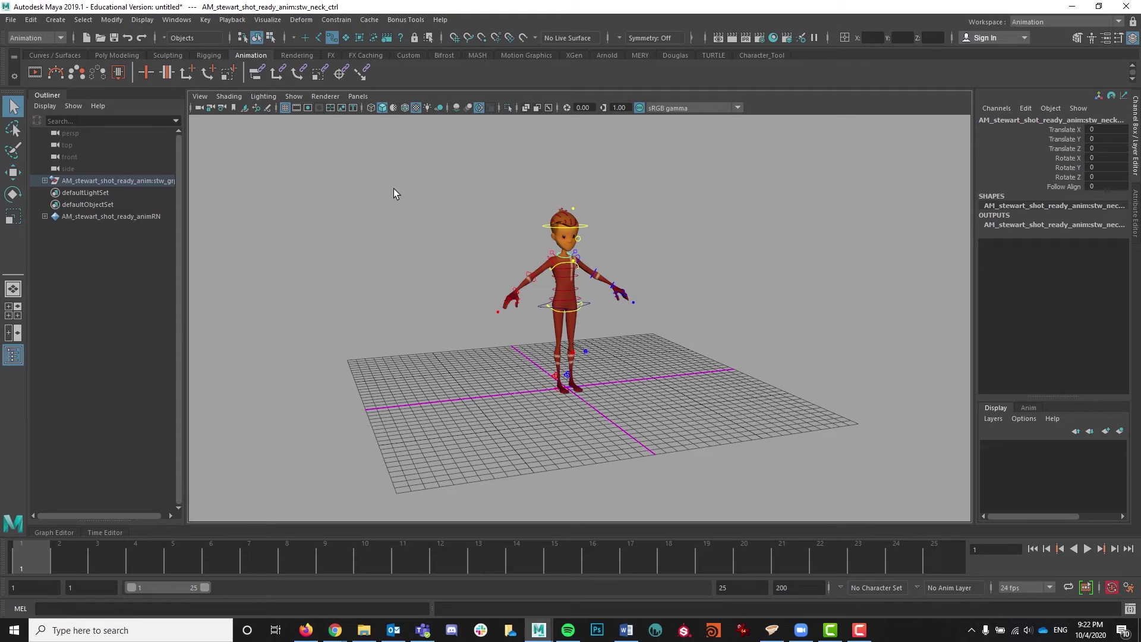
- Hide all object types in the viewport and show only NURBS curves and polygons
click(295, 96)
click(315, 144)
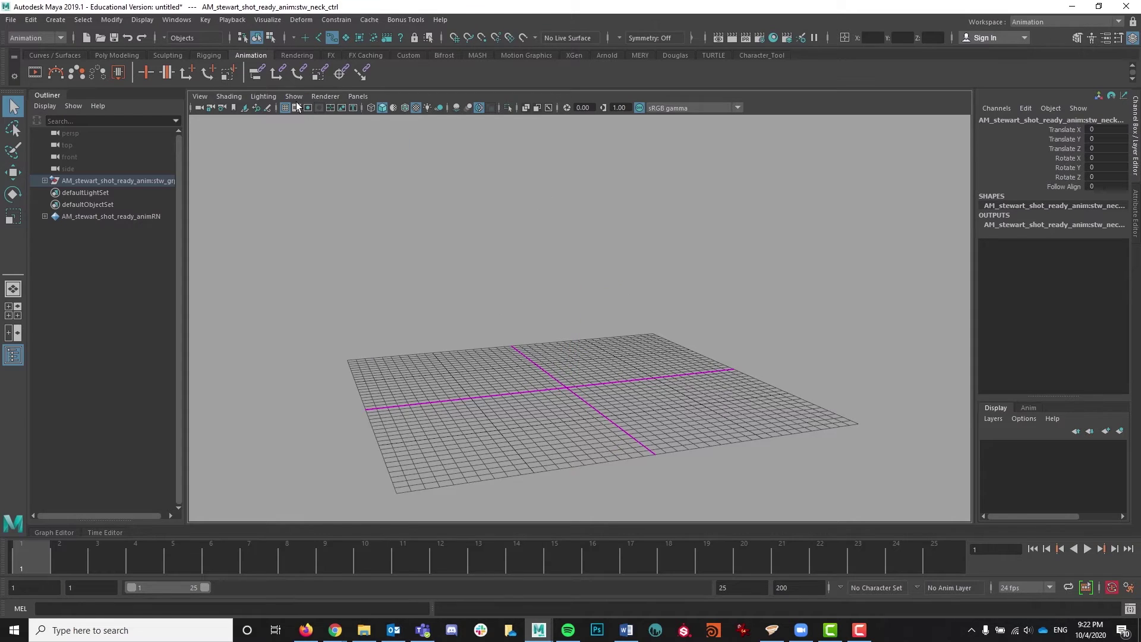
click(296, 97)
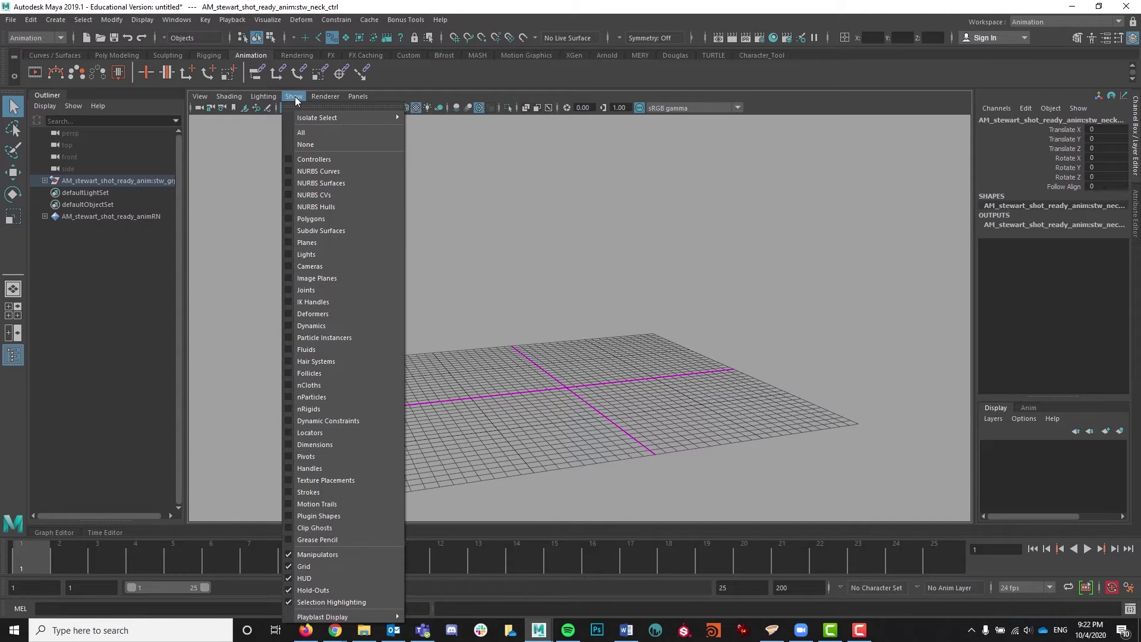
click(316, 171)
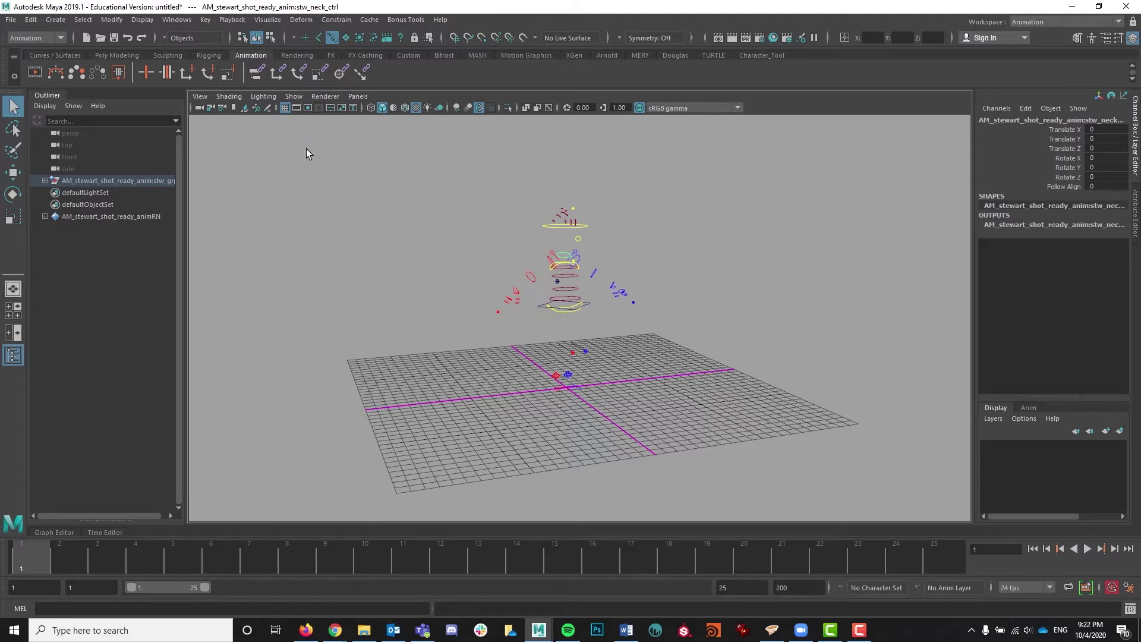
click(292, 101)
click(310, 219)
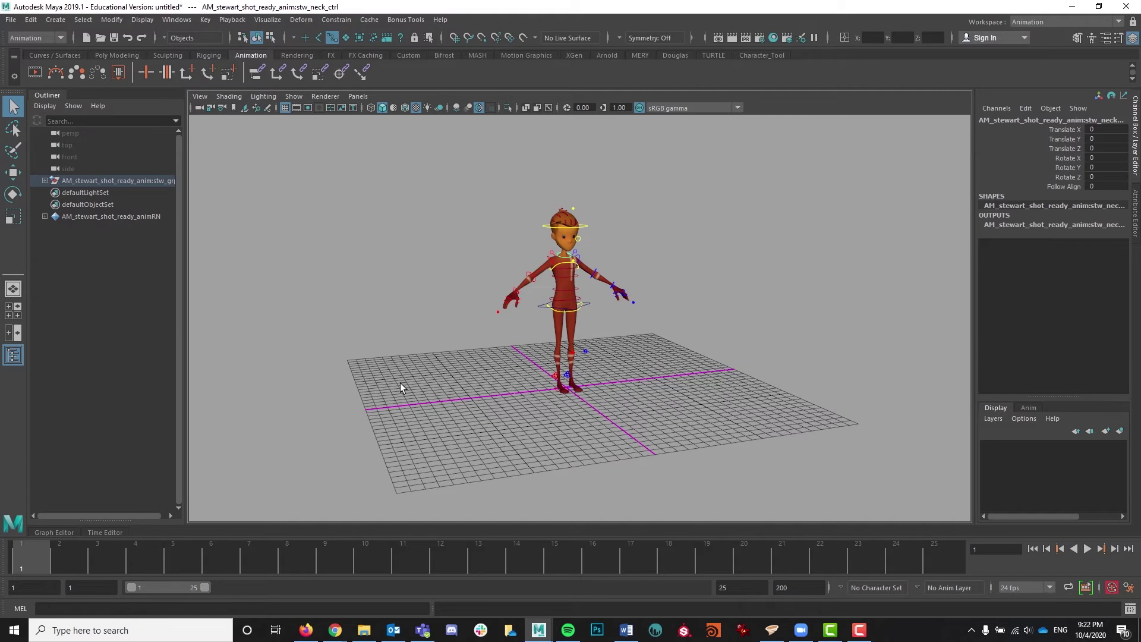
- Move the right foot IK control forward from a side view, setting its Translate Z to 25
alt+drag(392, 400, 464, 402)
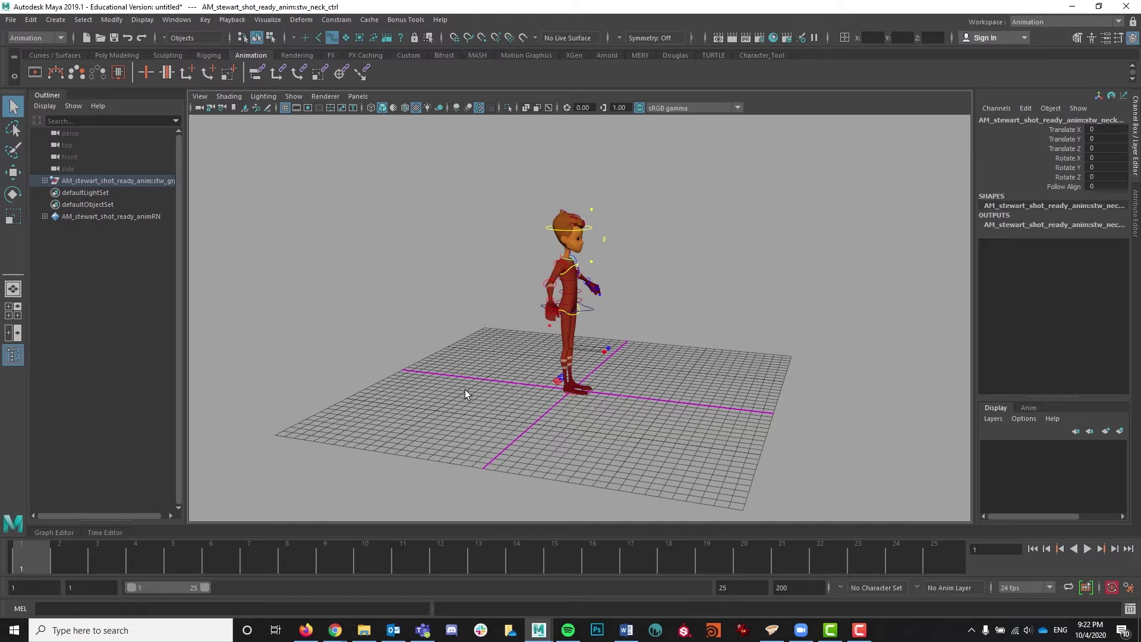
alt+drag(523, 409, 557, 405)
click(564, 382)
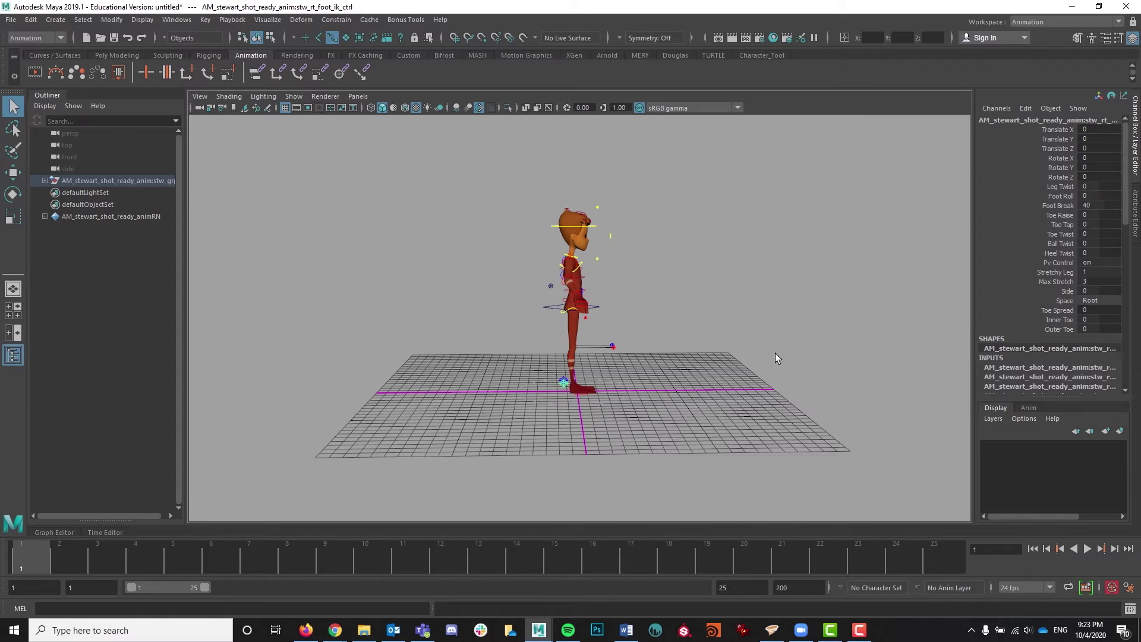
key(w)
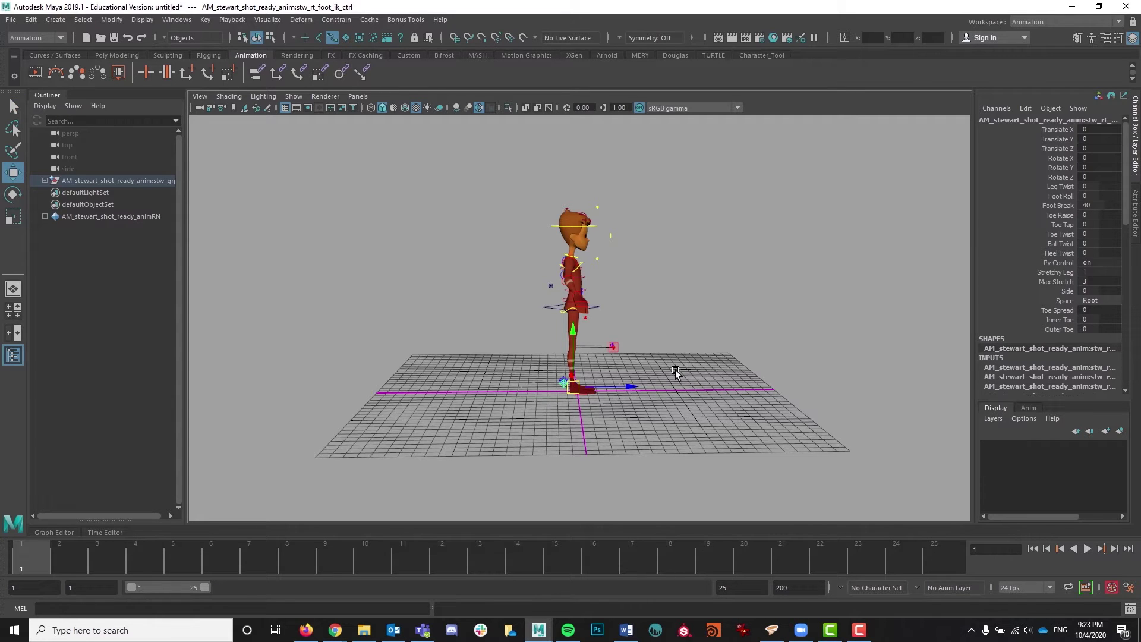
drag(627, 387, 661, 379)
click(1099, 148)
text(25)
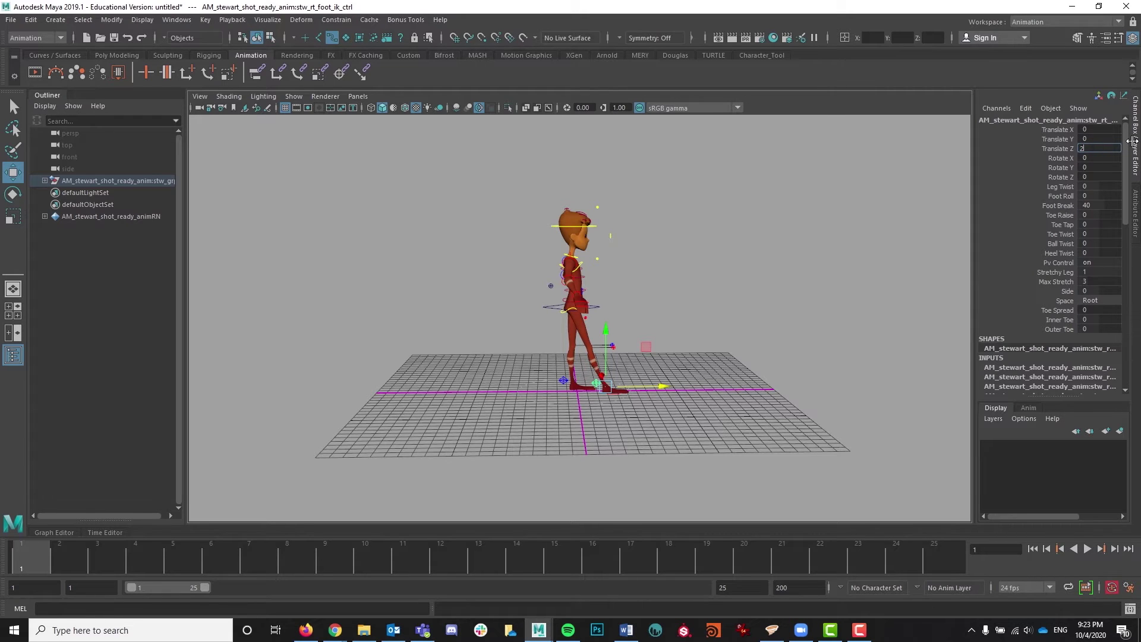
key(Return)
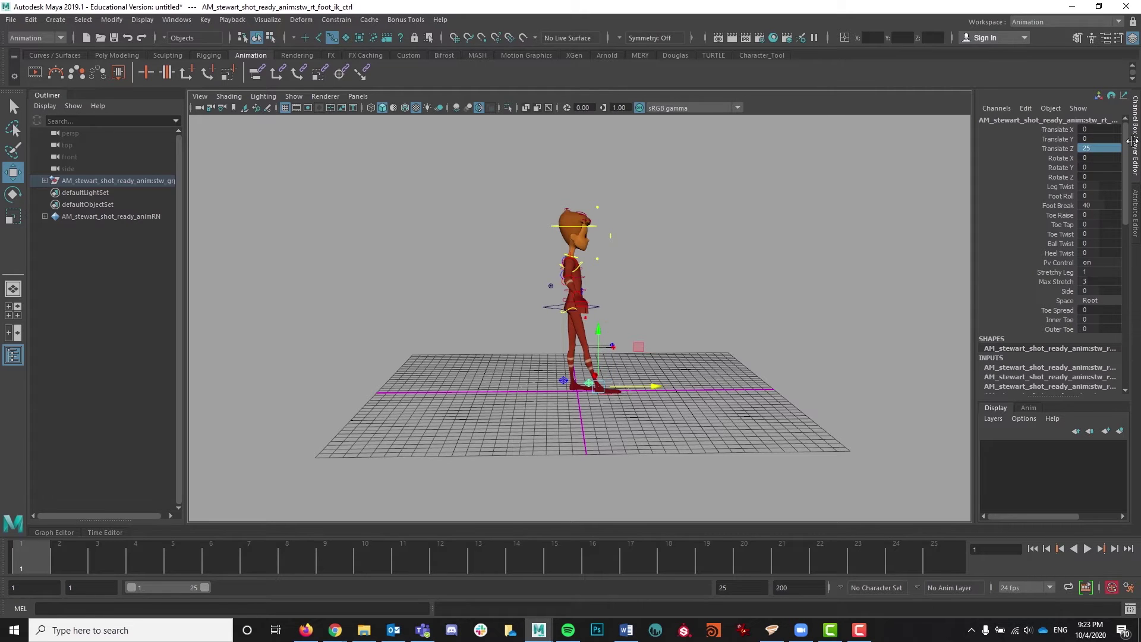
- Set the left foot IK control's Translate Z to -25 and its Foot Roll to 25
click(562, 379)
click(1094, 149)
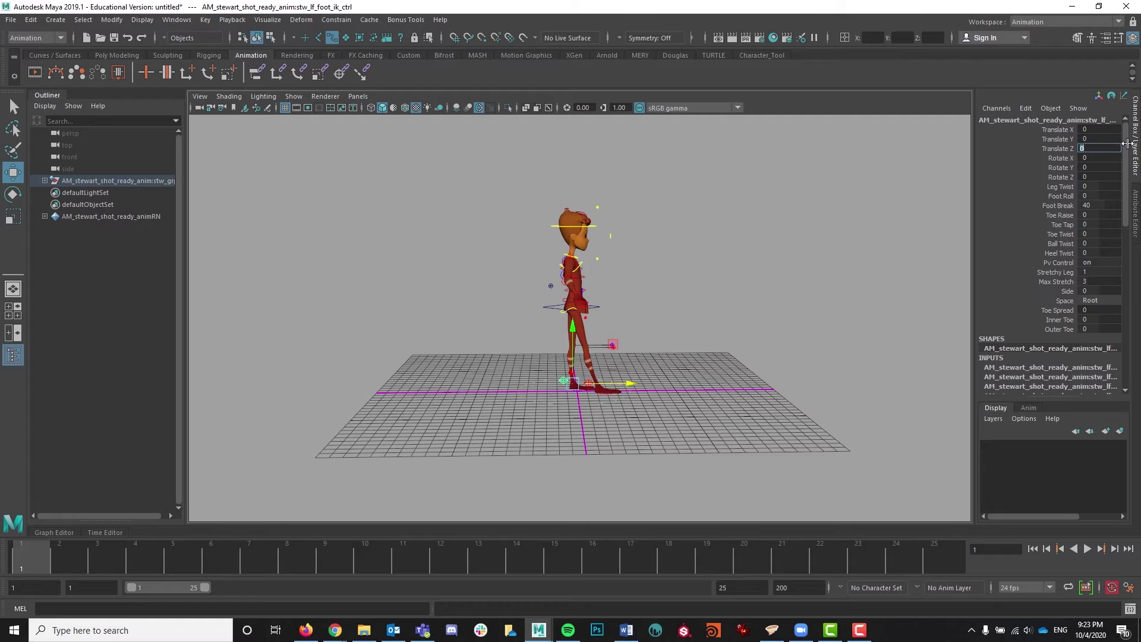
key(Return)
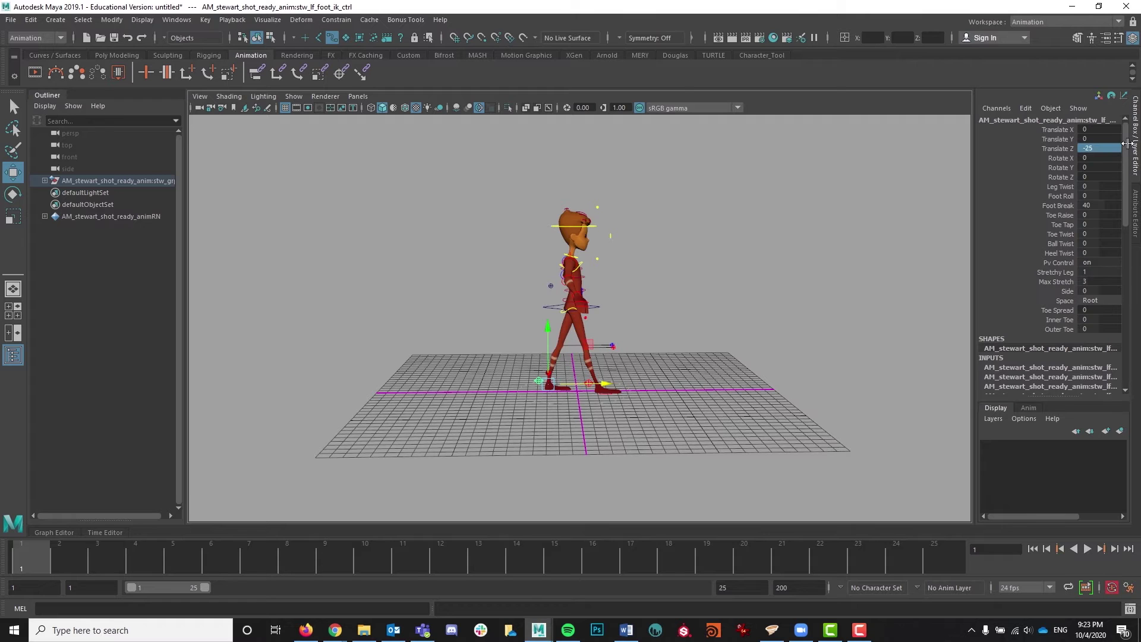
click(1071, 197)
click(1091, 196)
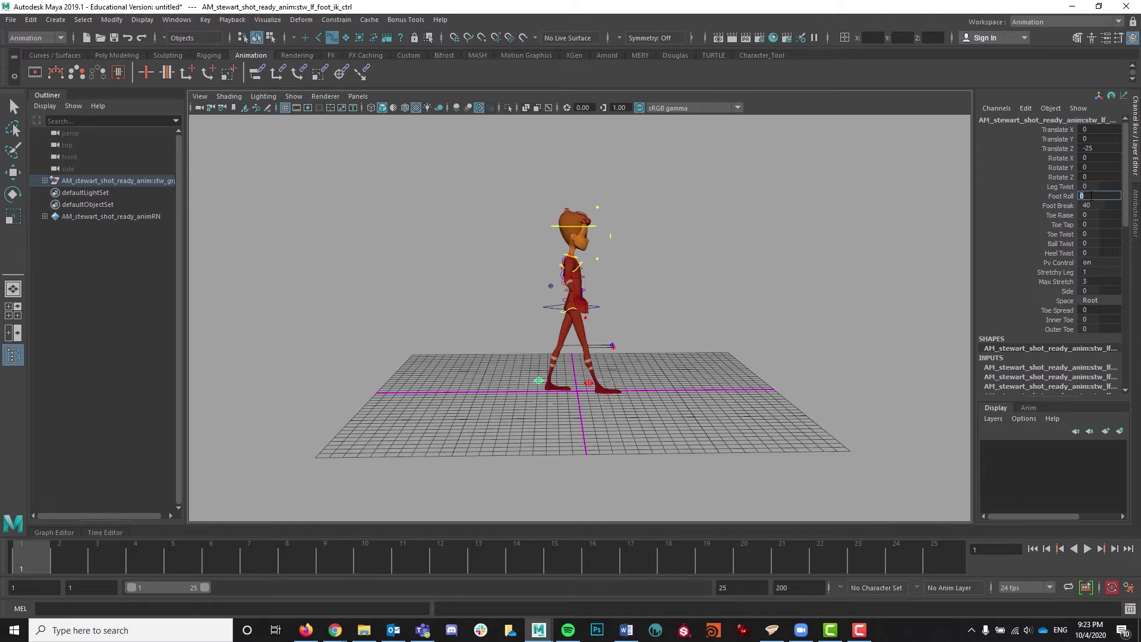
text(25)
key(Return)
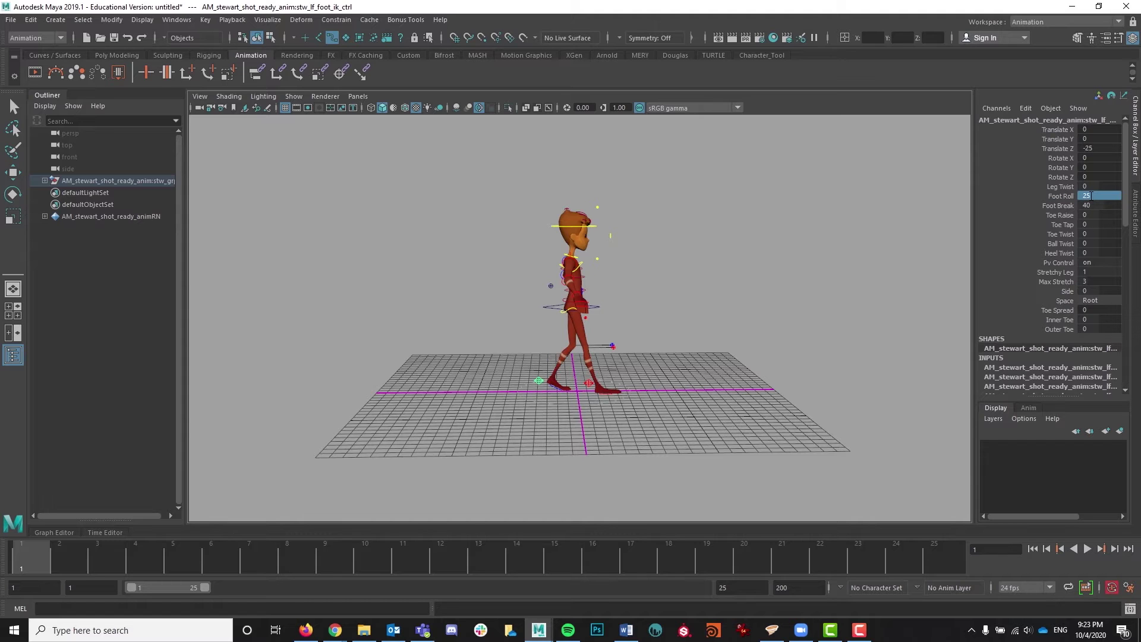
- Set the right foot IK control's Foot Roll to -25 so the toes lift off the ground
click(593, 385)
key(w)
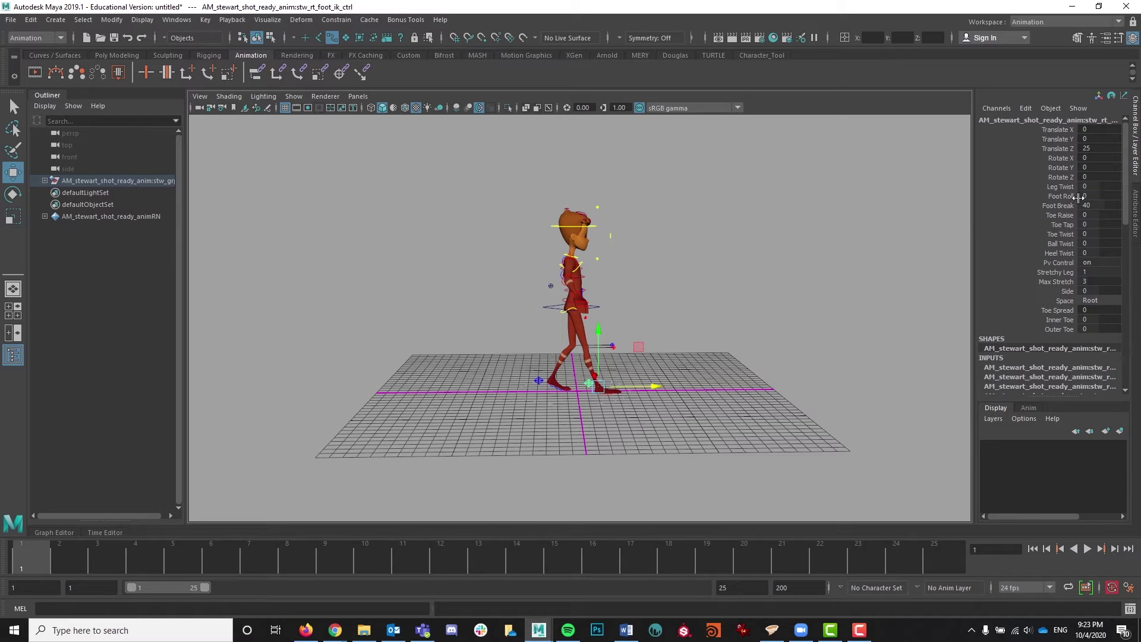
click(1061, 195)
double_click(1091, 195)
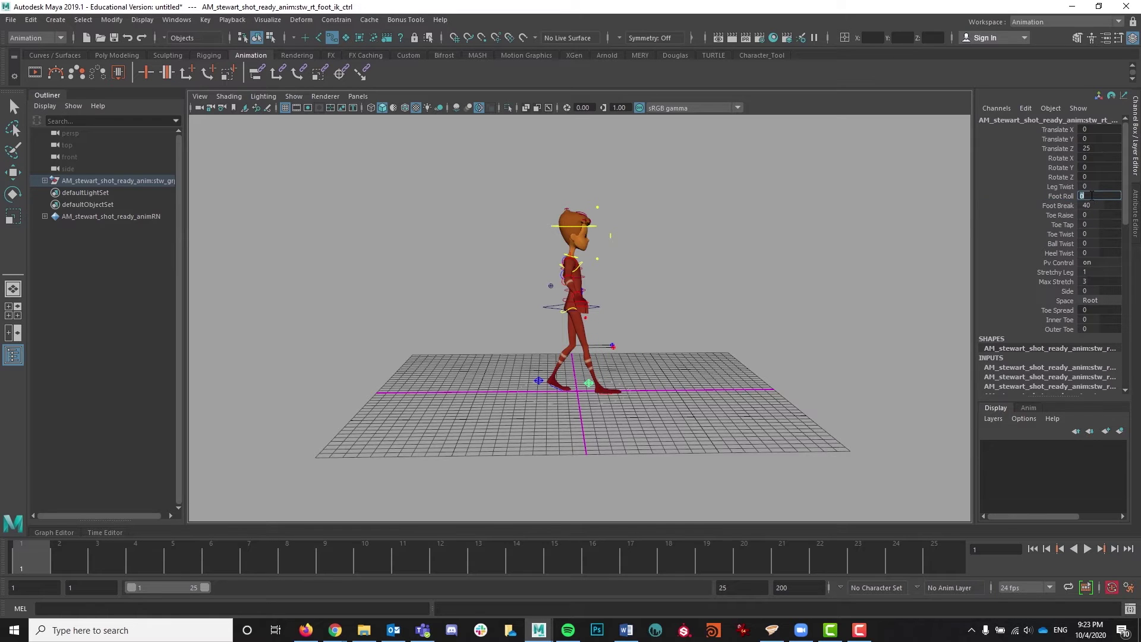
text(-25)
key(Return)
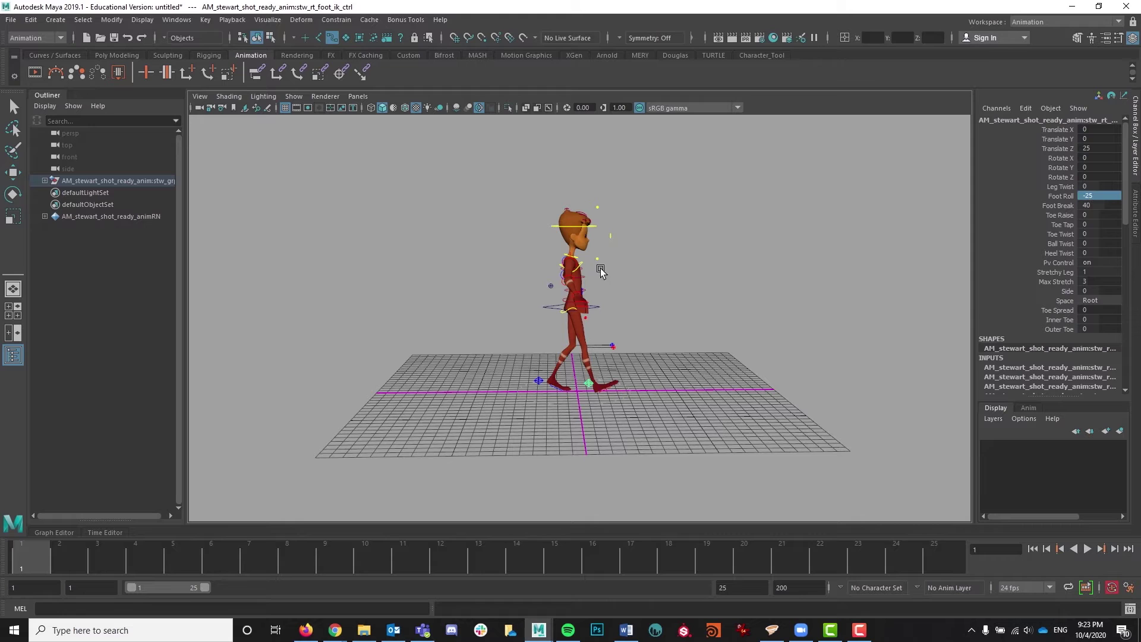
- Lower the character's hips by setting the COG control's Translate Y to -2.5
click(544, 307)
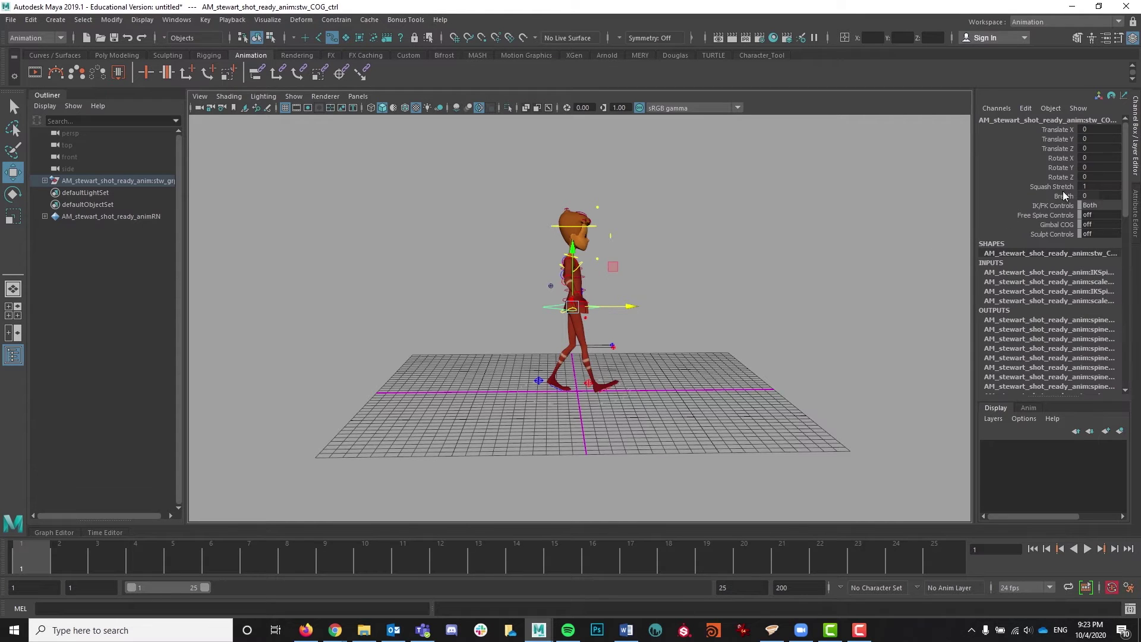
click(1089, 139)
text(-2.5)
key(Return)
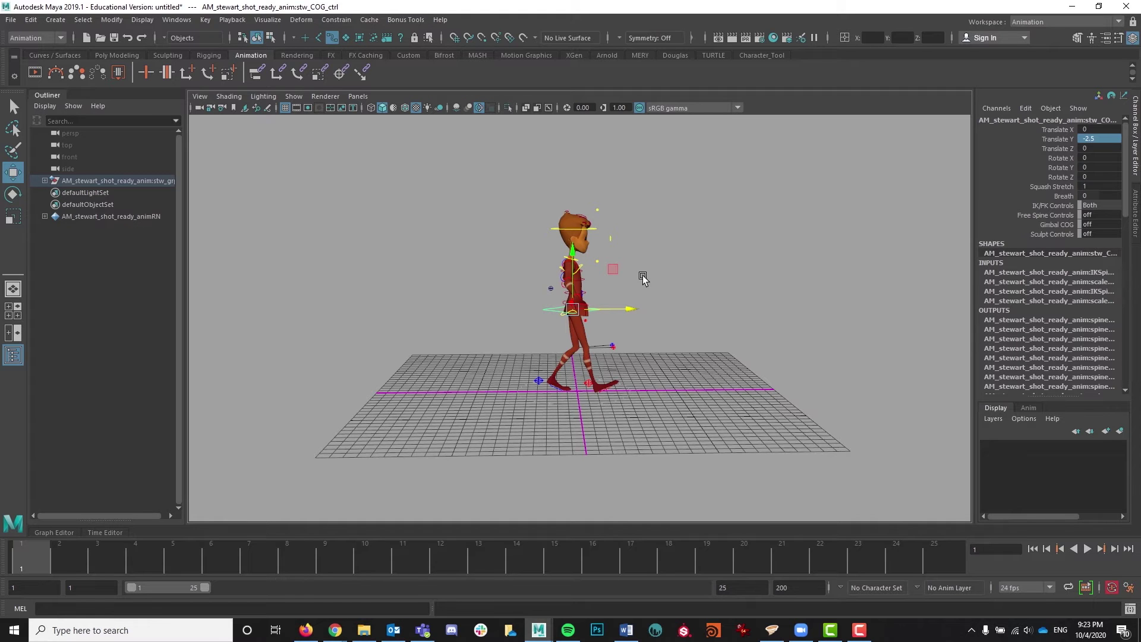
- Zero the rotations of the right upper arm FK control and lower the arm with Rotate Z at -75
alt+drag(741, 291, 547, 258)
click(546, 260)
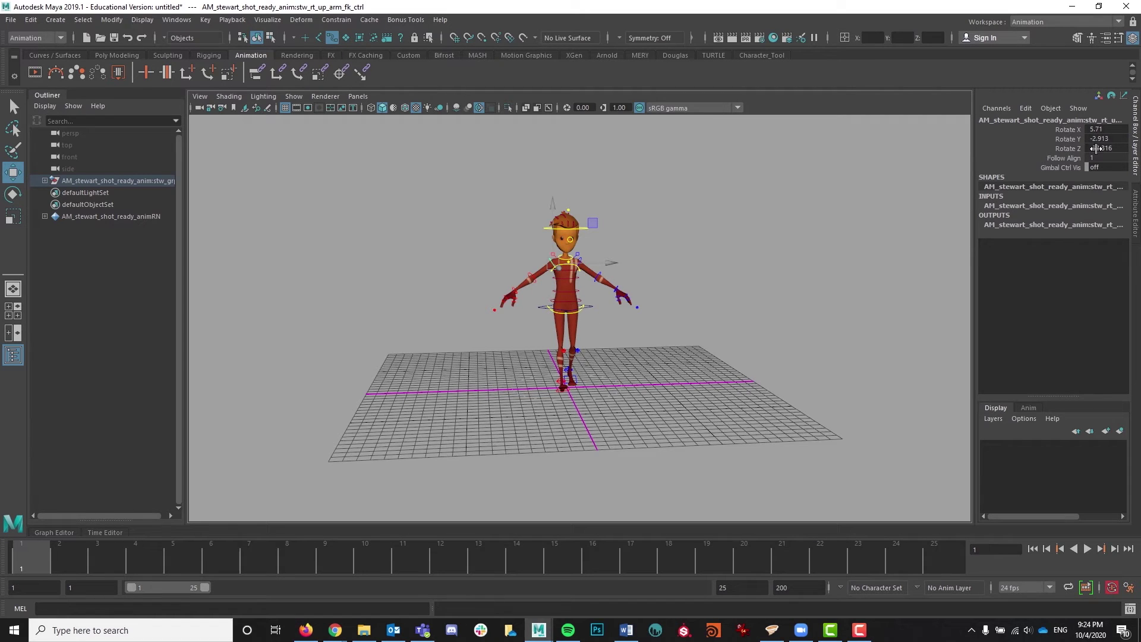
drag(1101, 129, 1109, 148)
text(0)
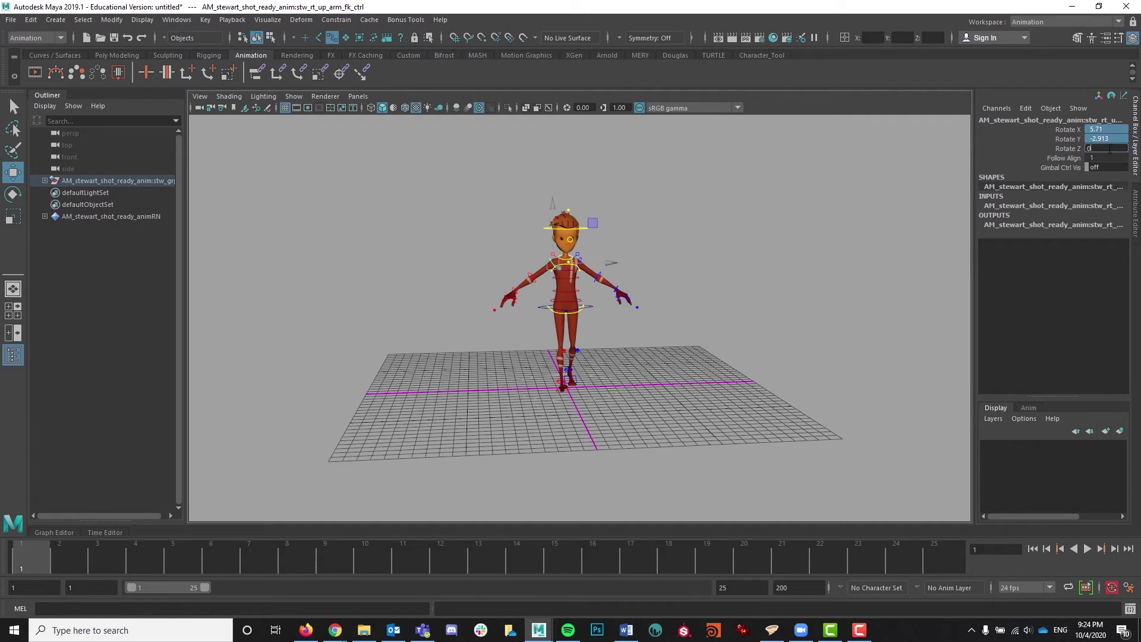
key(Return)
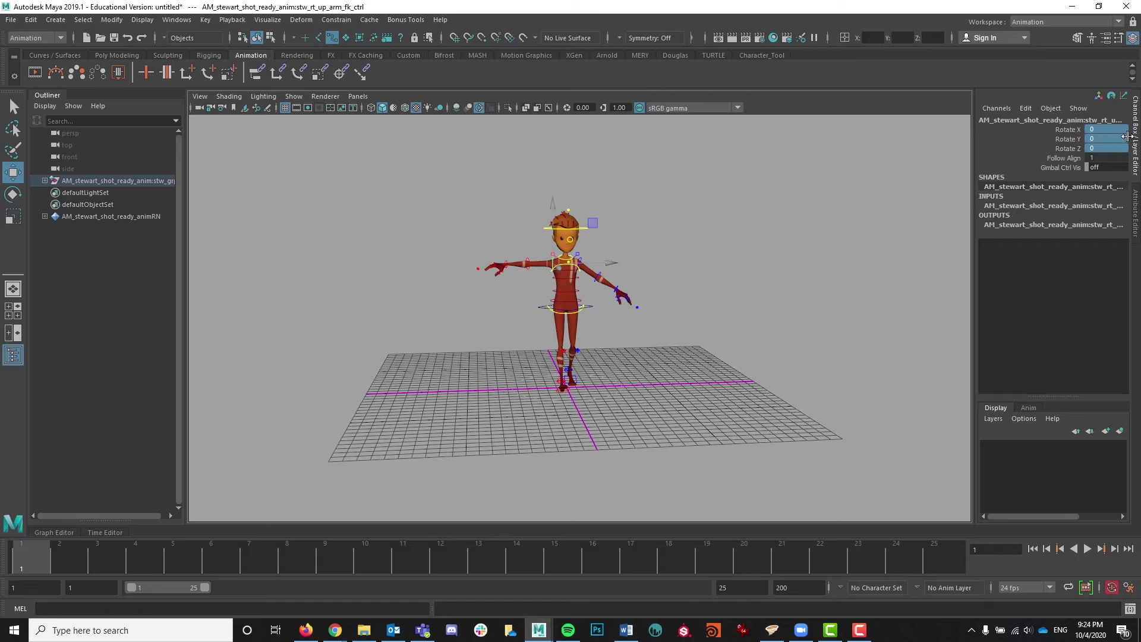
click(1069, 148)
key(e)
middle_drag(726, 177, 773, 181)
double_click(1100, 148)
text(-75)
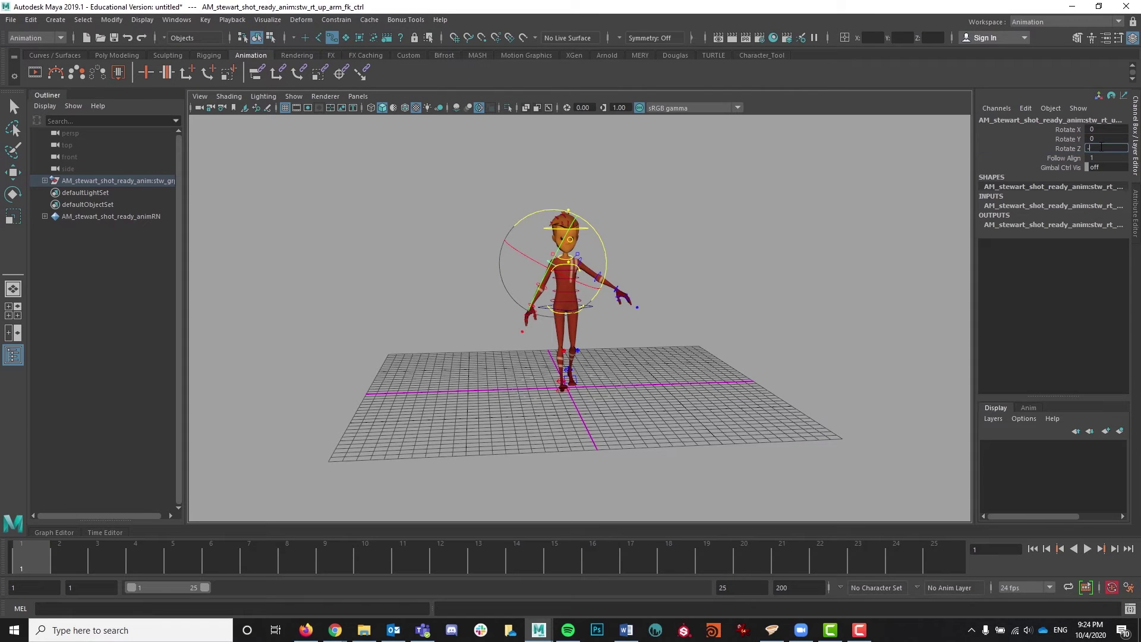
key(Return)
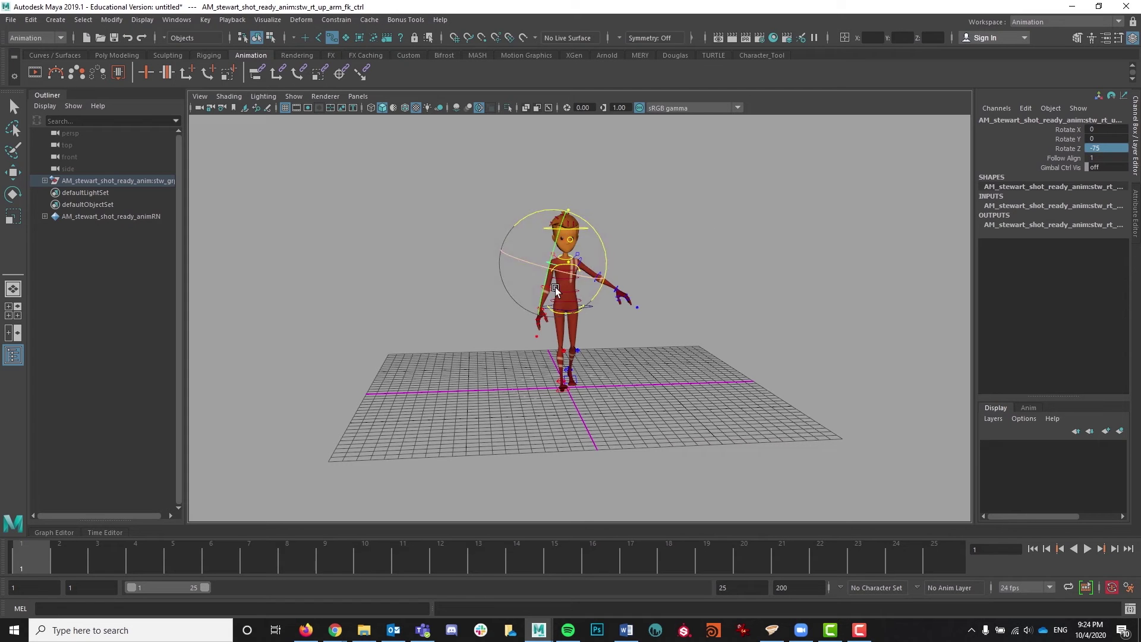
- Zero the rotations of the left upper arm FK control and lower the arm with Rotate Z at -75
click(753, 206)
key(w)
click(579, 262)
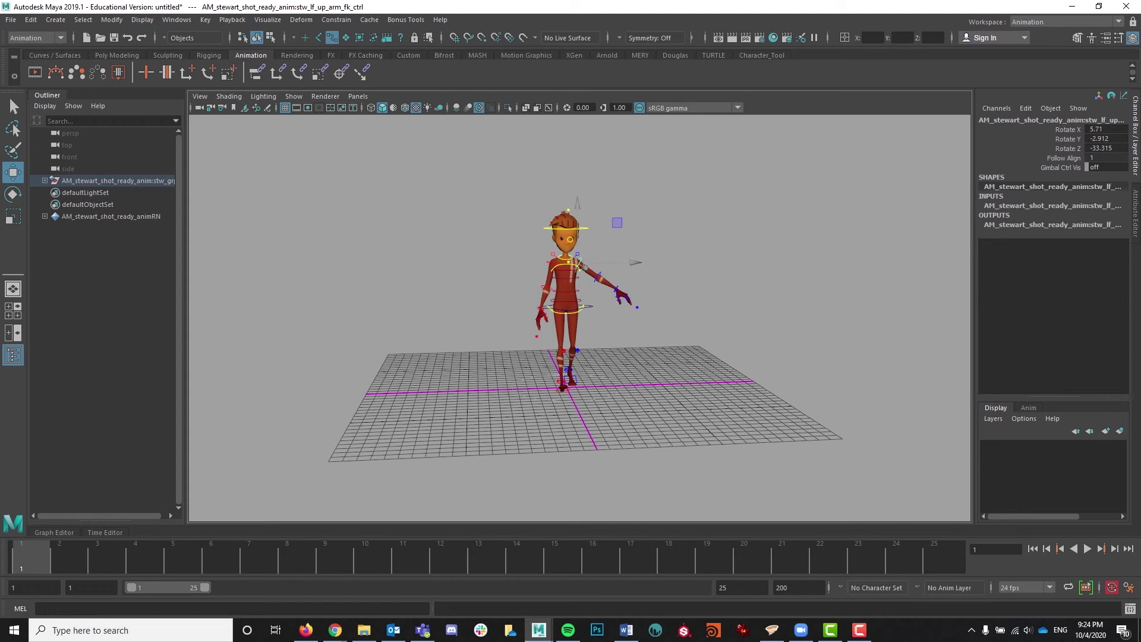
click(1110, 131)
drag(1110, 130, 1109, 148)
text(0)
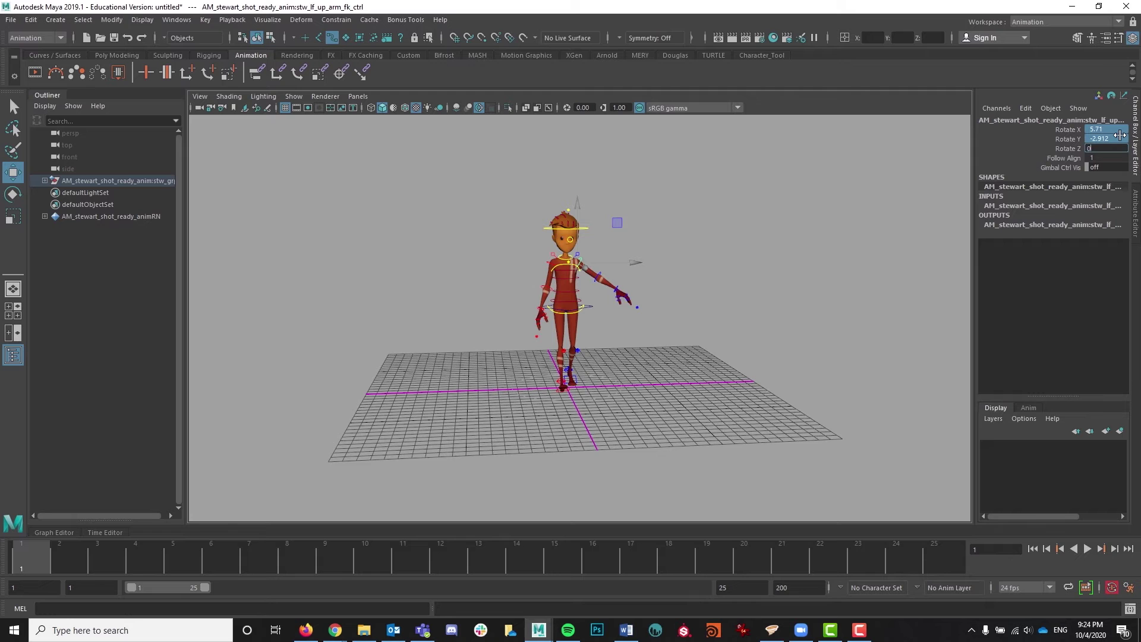
key(Return)
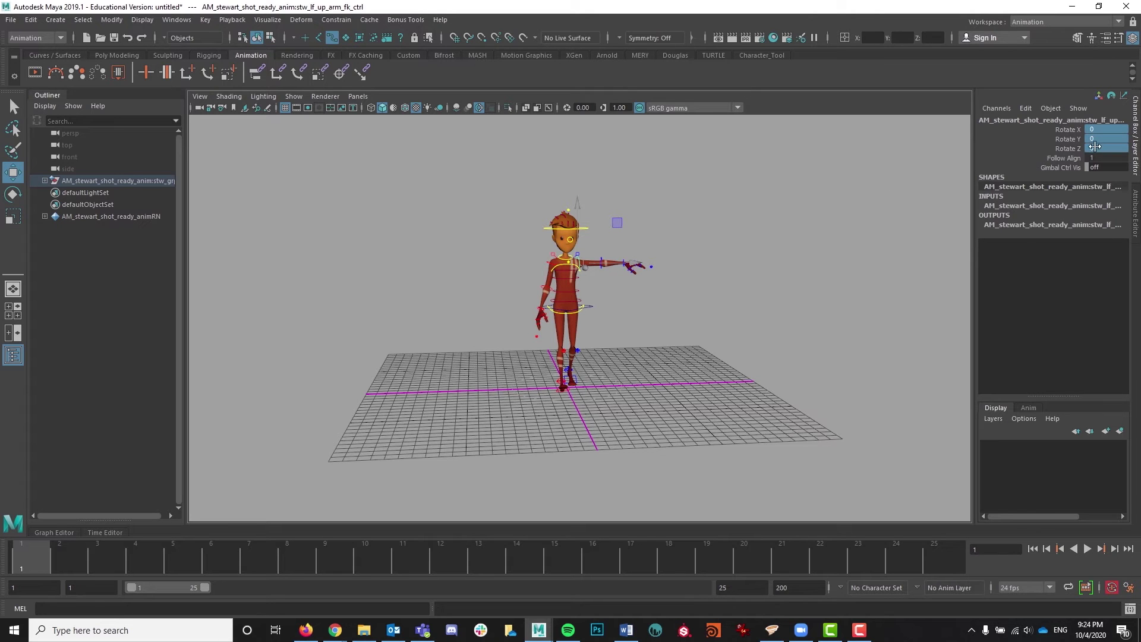
click(1098, 148)
text(-75)
key(Return)
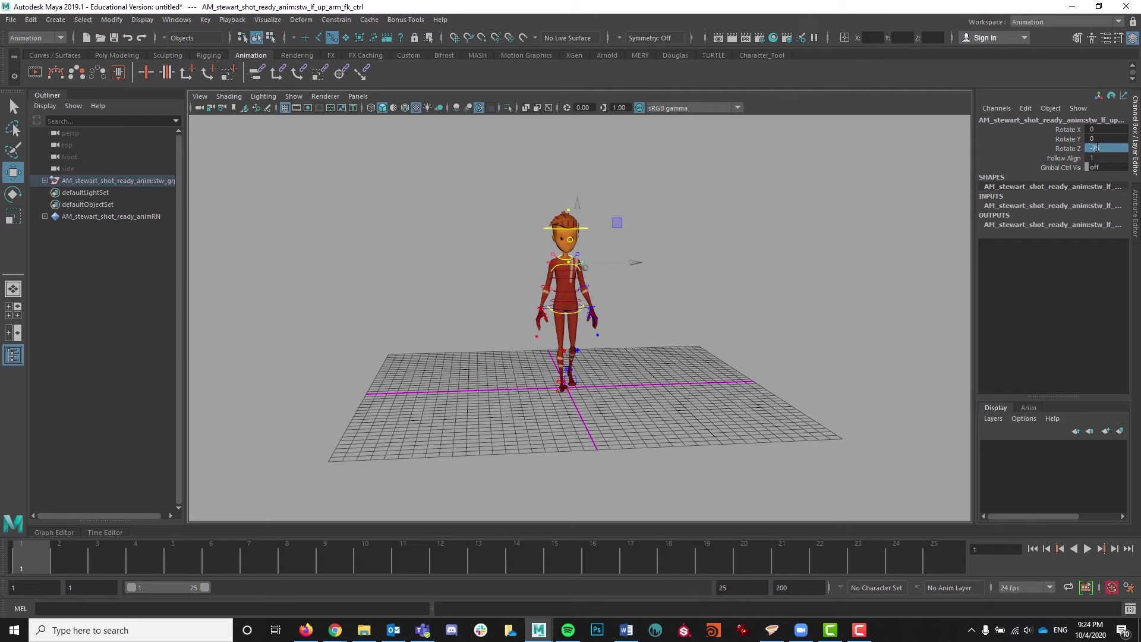
- Select the right upper arm FK control in a side view and activate the Rotate tool
alt+drag(441, 336, 552, 337)
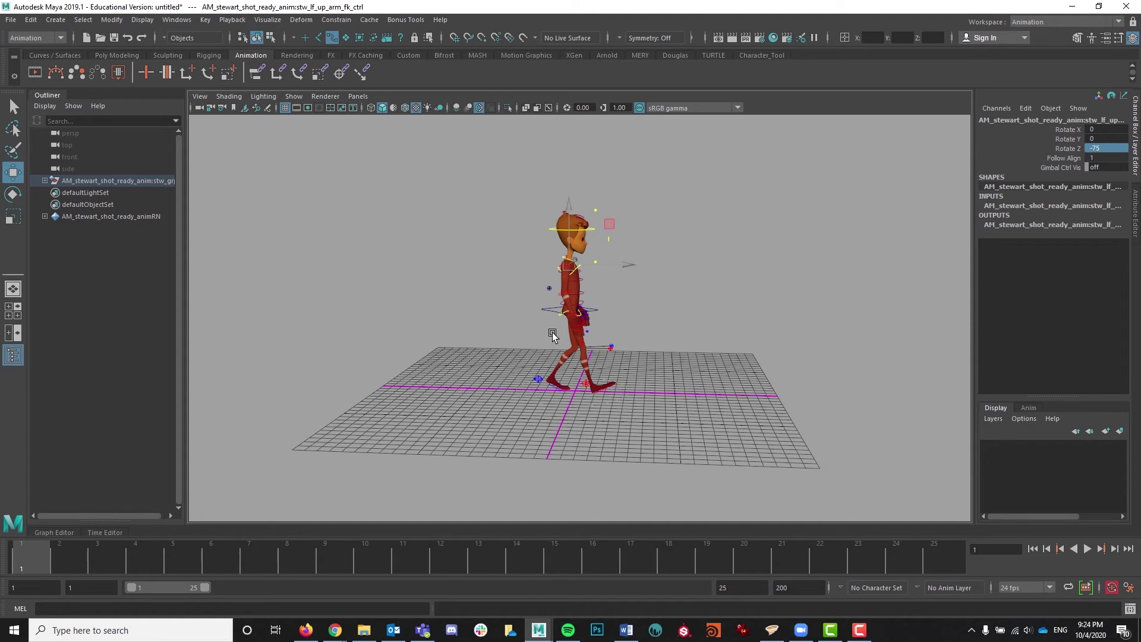
click(487, 270)
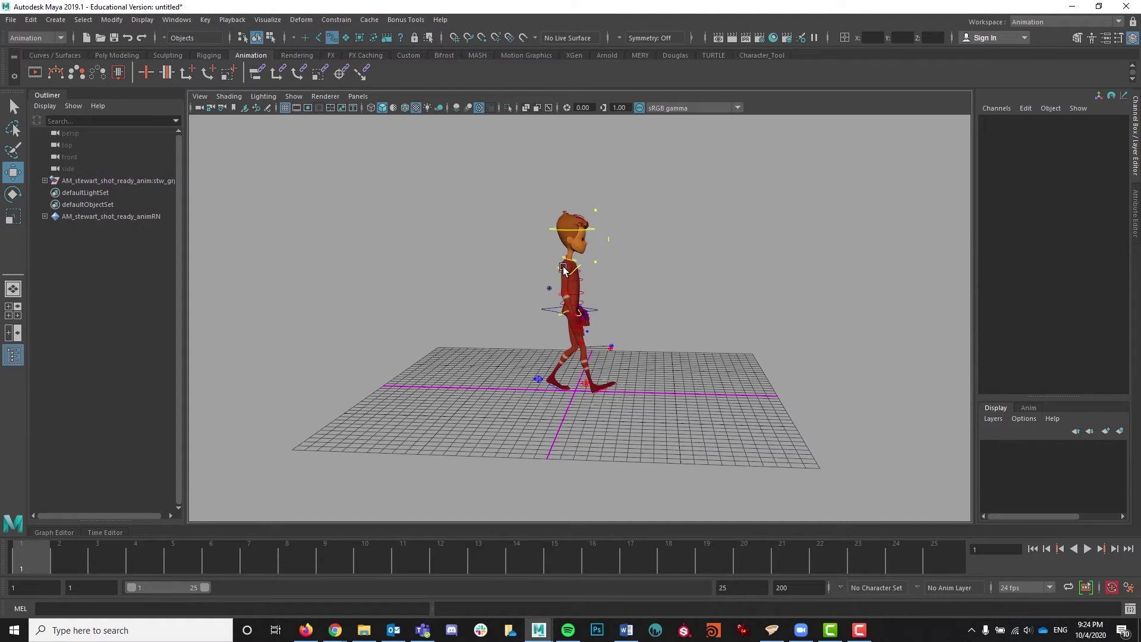
click(571, 262)
key(e)
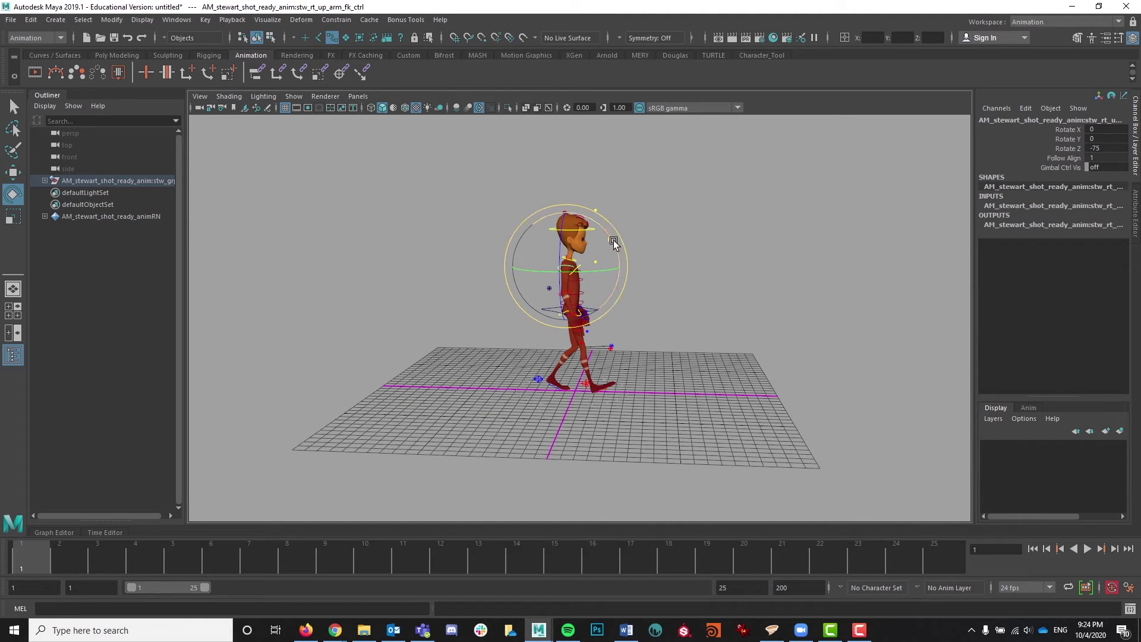
drag(613, 240, 616, 270)
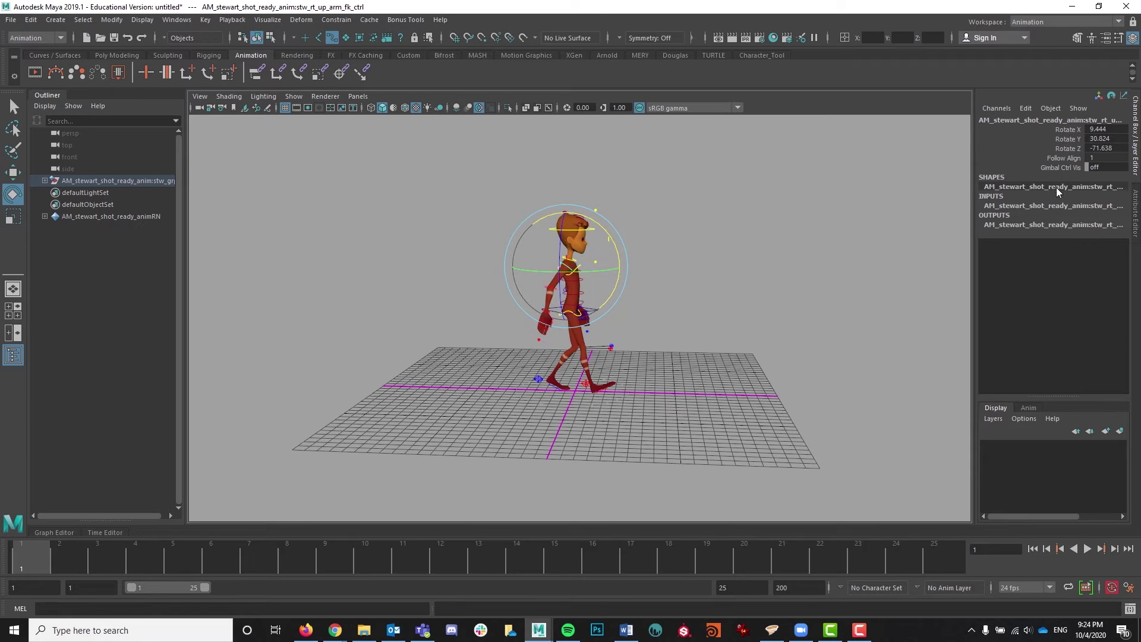
key(ctrl+z)
key(ctrl+z)
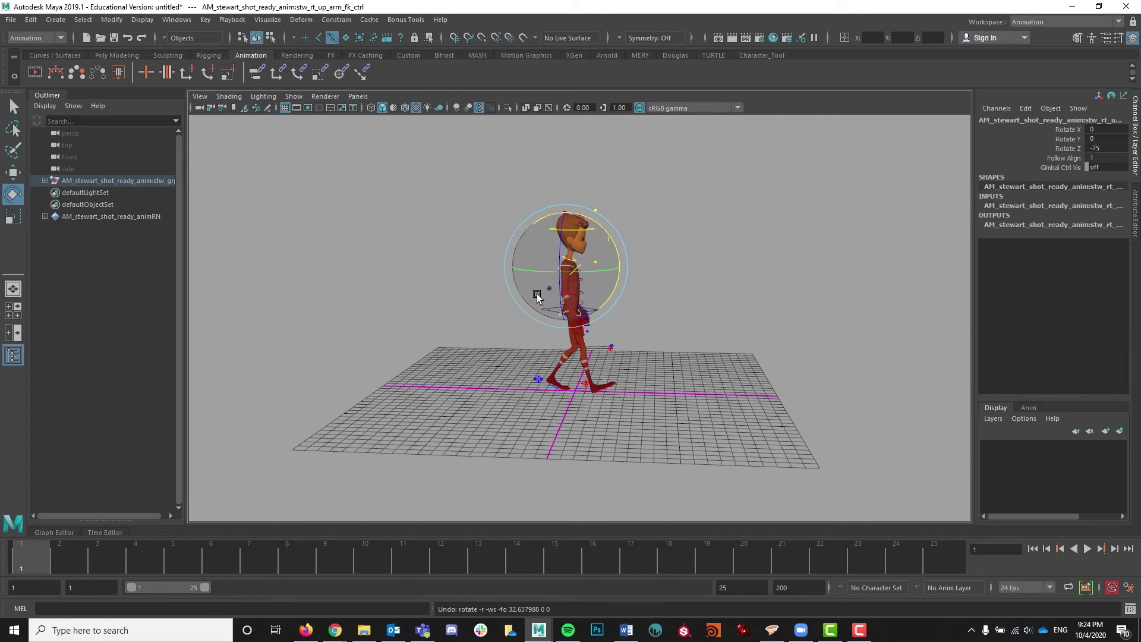
double_click(1107, 138)
text(-25)
key(Return)
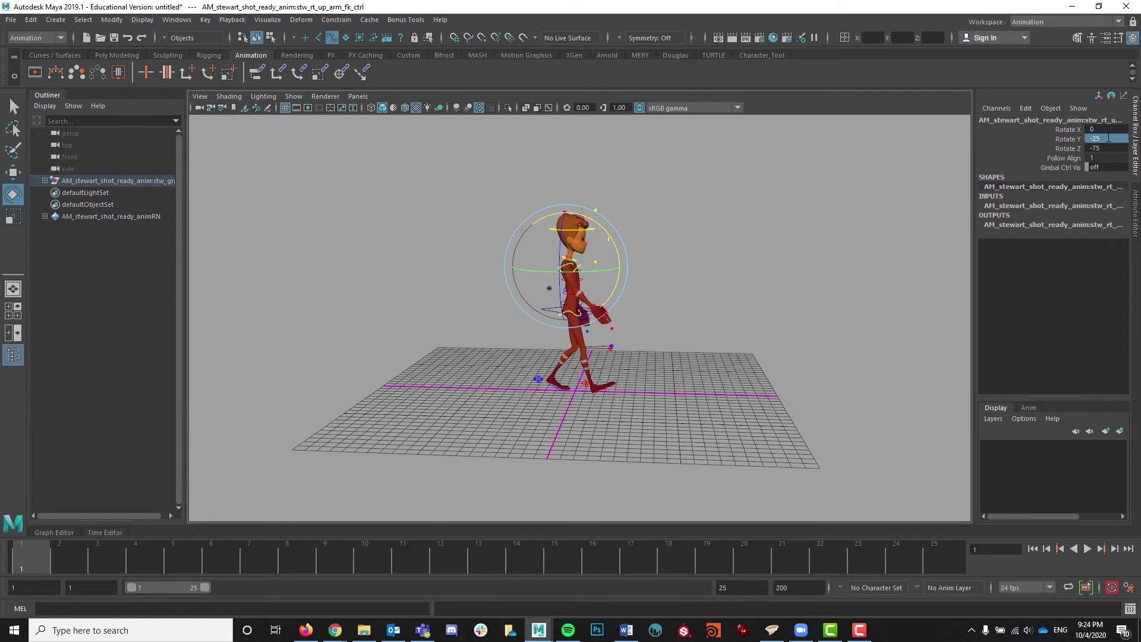
- Swing the right arm backward by setting the upper arm FK control's Rotate Y to 25
double_click(1109, 137)
text(25)
key(Return)
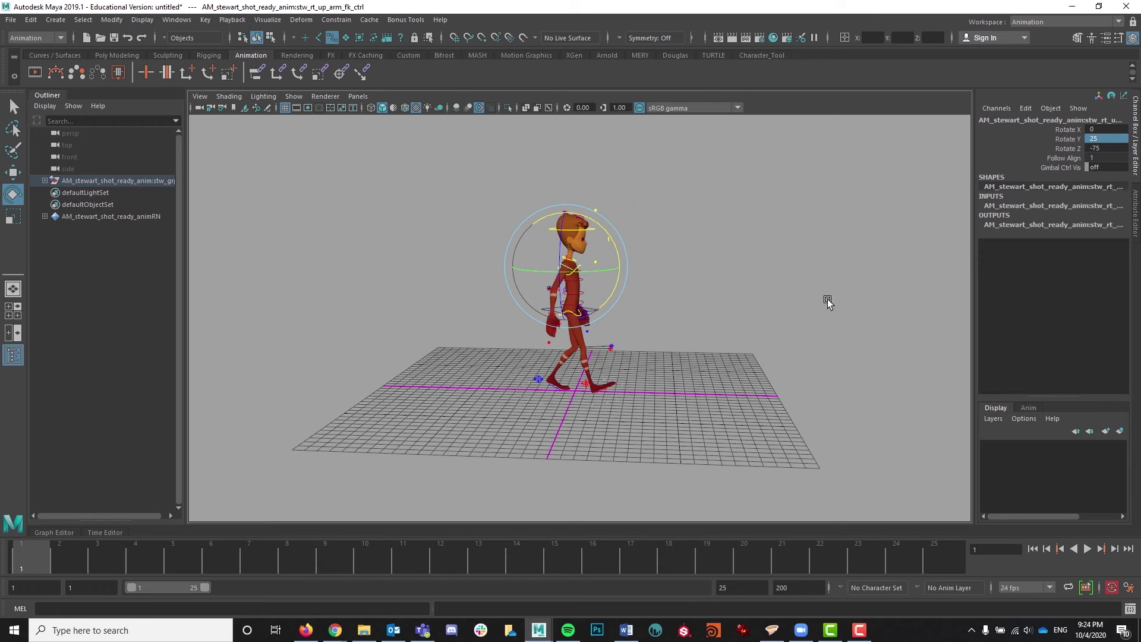
- Select the left upper arm FK control from the character's other side
alt+drag(763, 337, 484, 333)
click(657, 324)
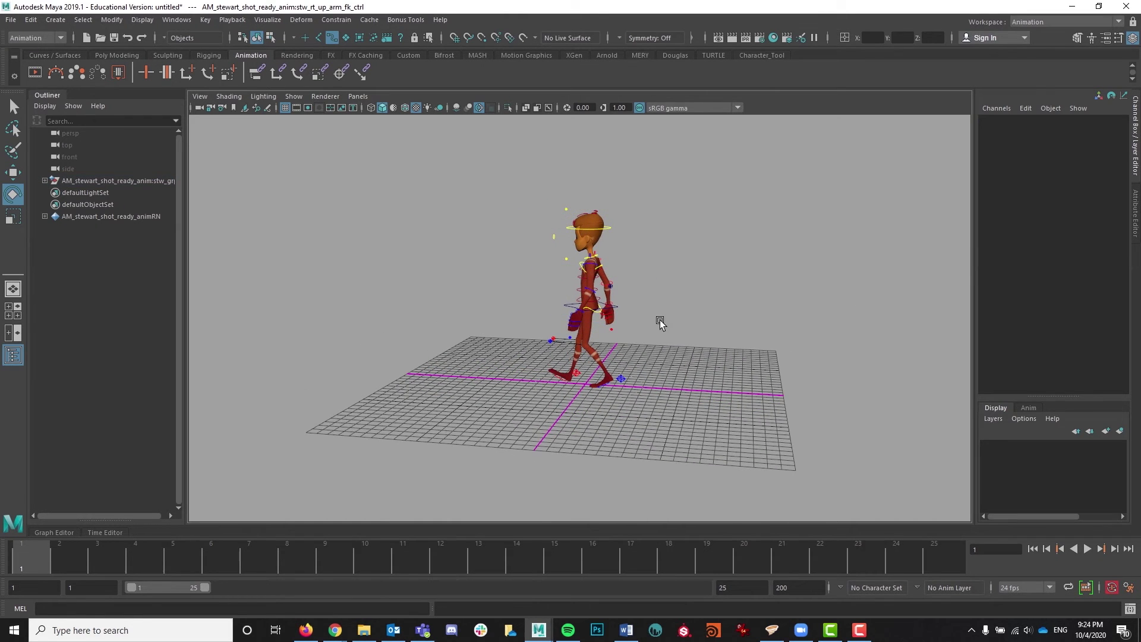
click(599, 263)
double_click(1106, 139)
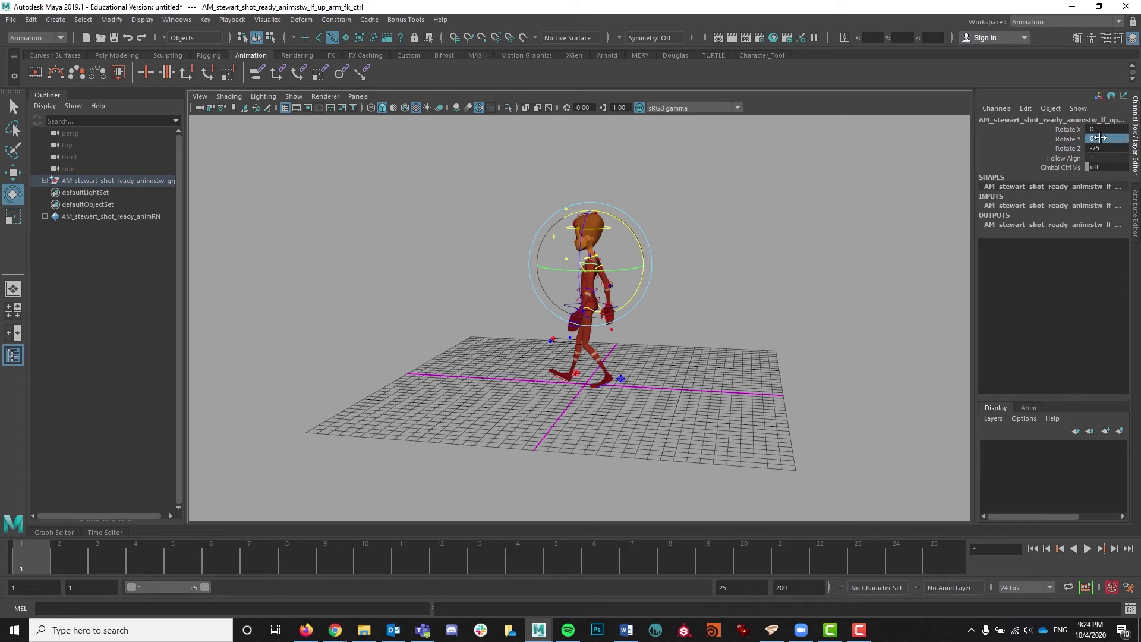
text(25)
key(Return)
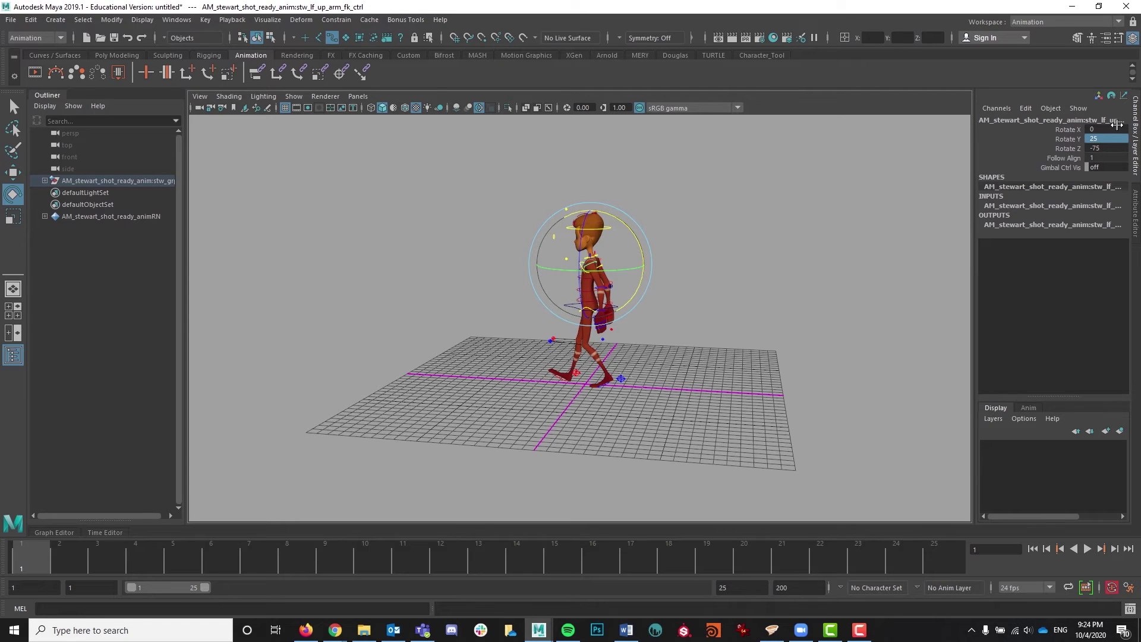
- Swing the left arm forward by setting the upper arm FK control's Rotate Y to -25
double_click(1119, 139)
text(-25)
key(Return)
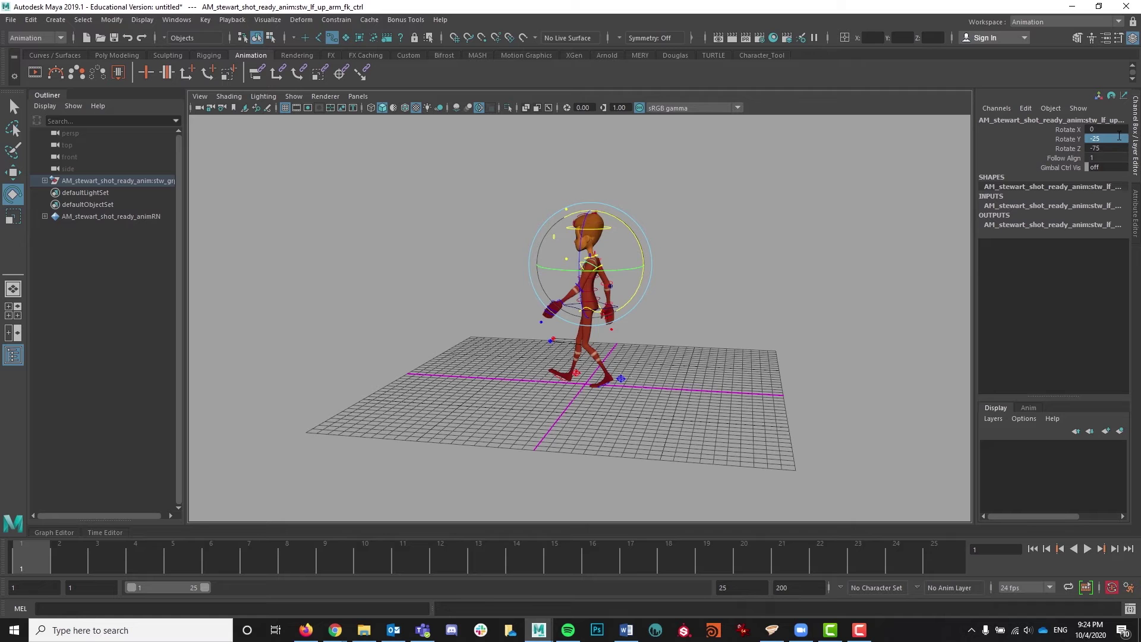
- Select all of the character's controls, key the first contact pose on frame 1 and start playback
alt+drag(380, 393, 663, 389)
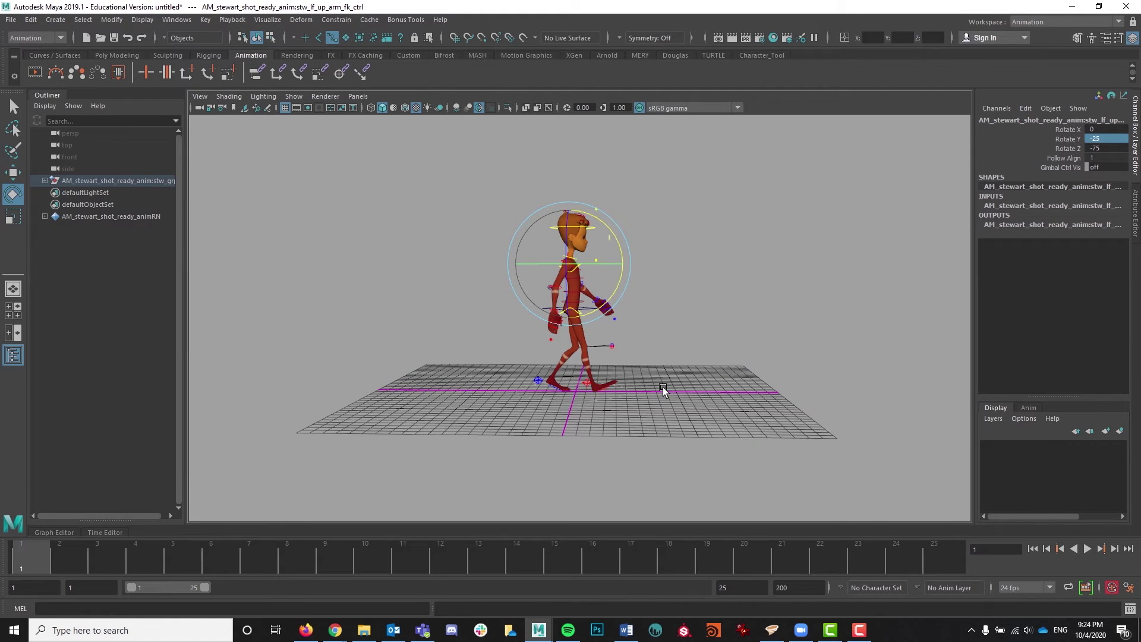
drag(420, 176, 708, 422)
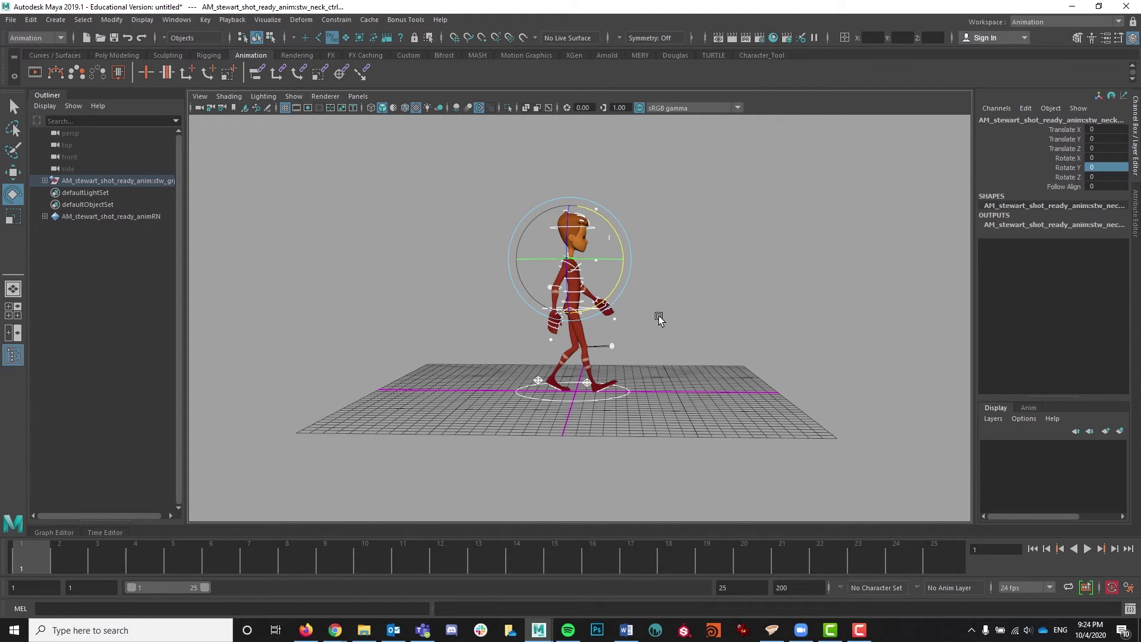
key(s)
key(alt+v)
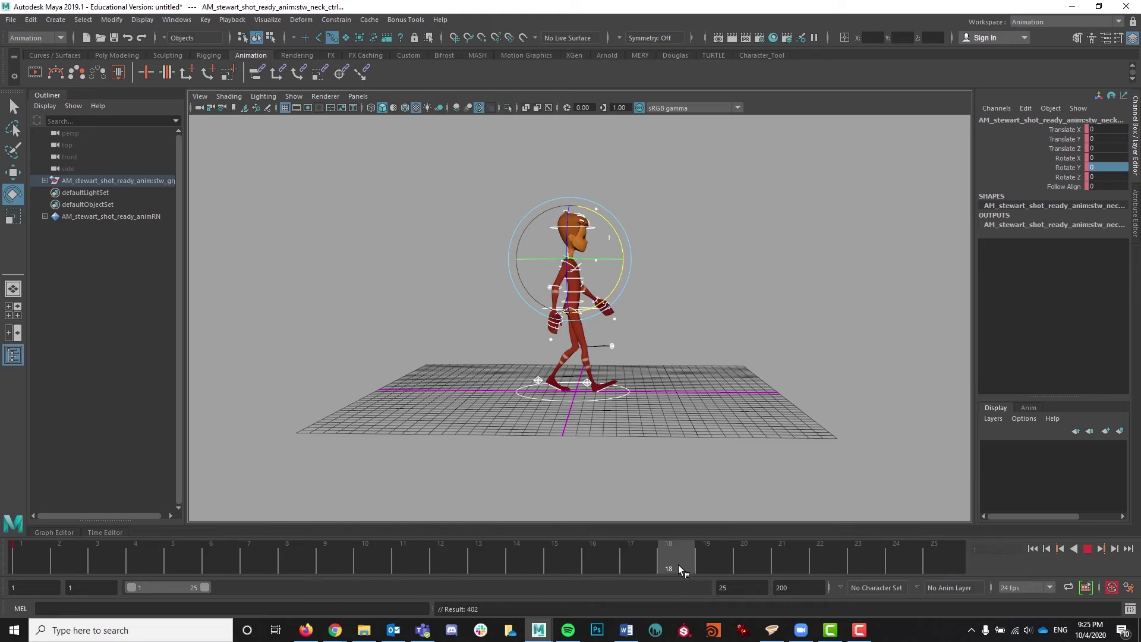
- Key the same contact pose on frame 25 and compare it with frame 1
click(944, 560)
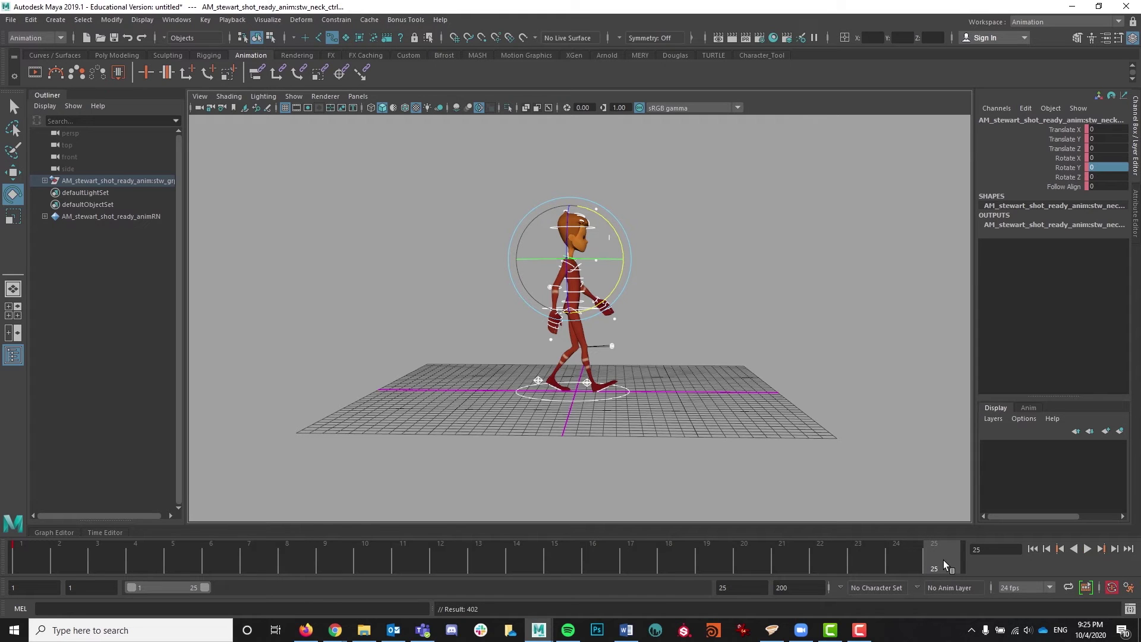
key(s)
click(21, 556)
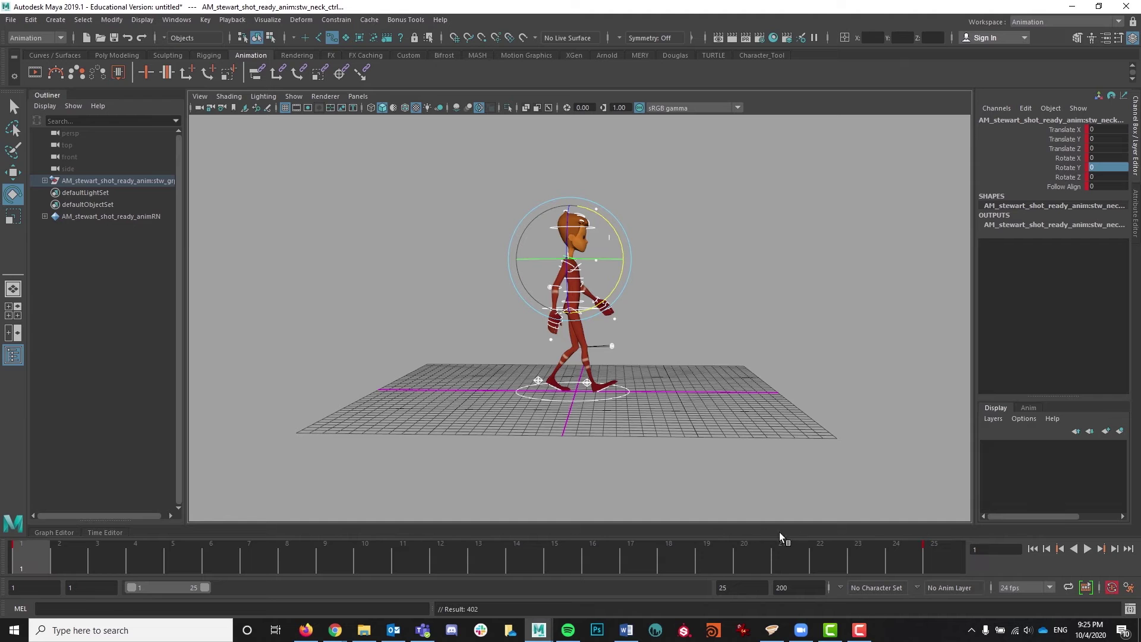
click(933, 552)
click(22, 554)
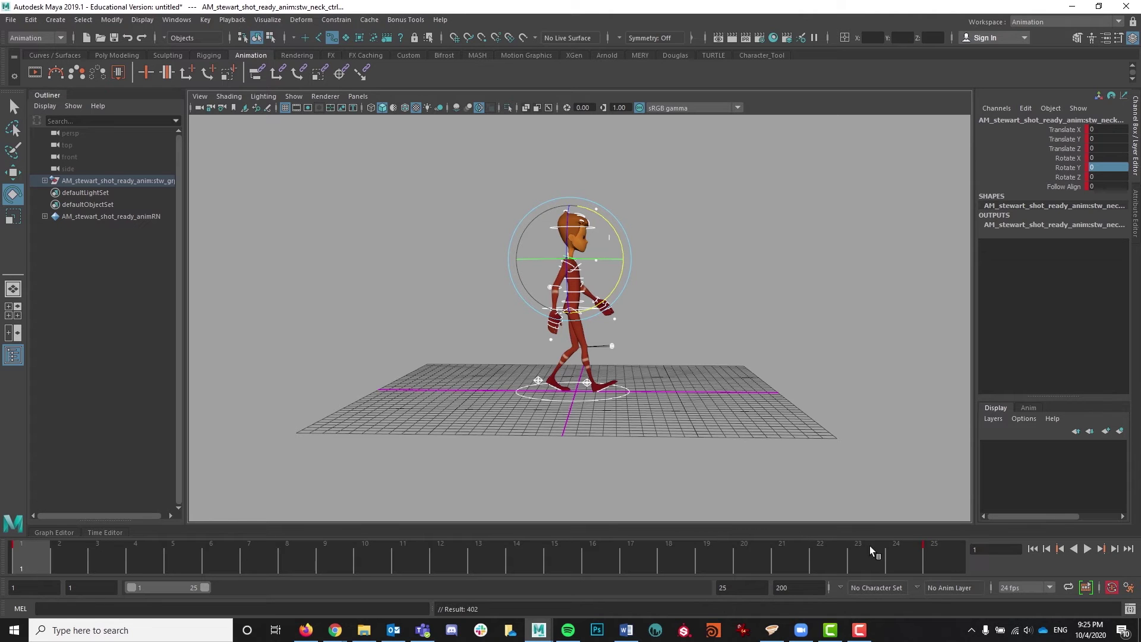
click(947, 554)
click(27, 561)
- On frame 13, set the left foot IK control's Translate Z to 25 and its Foot Roll to -25
click(485, 561)
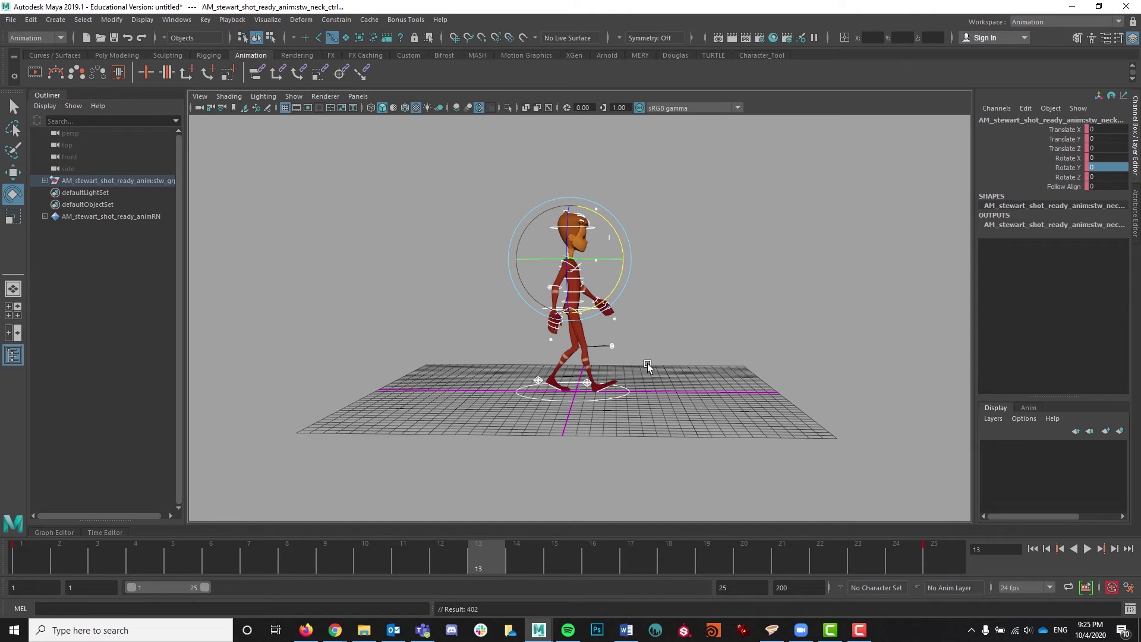
click(654, 330)
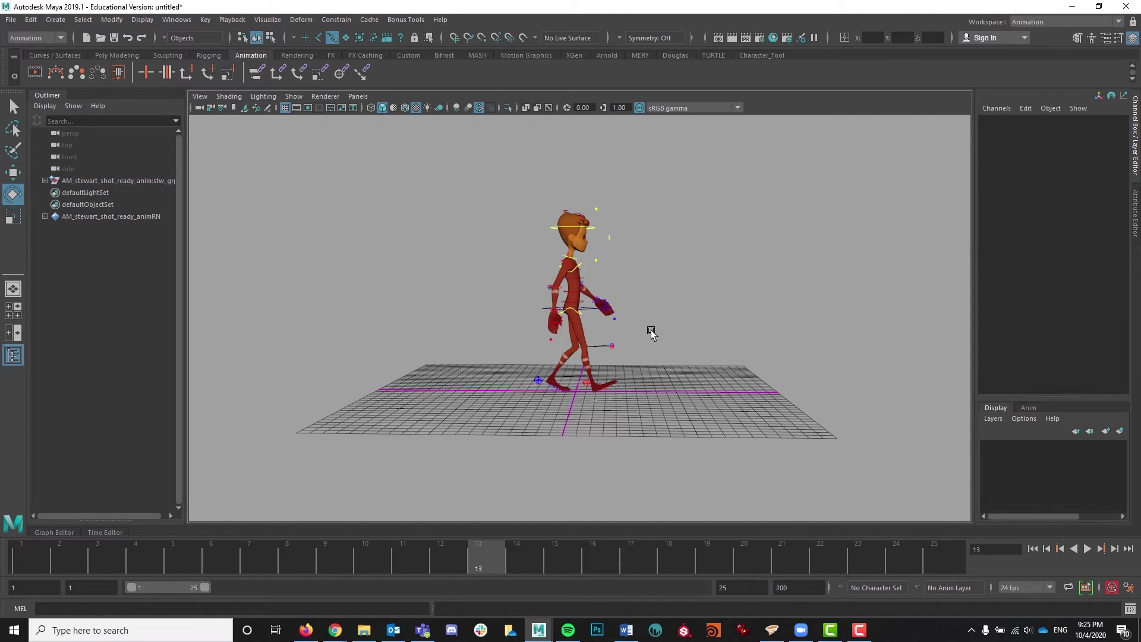
click(536, 379)
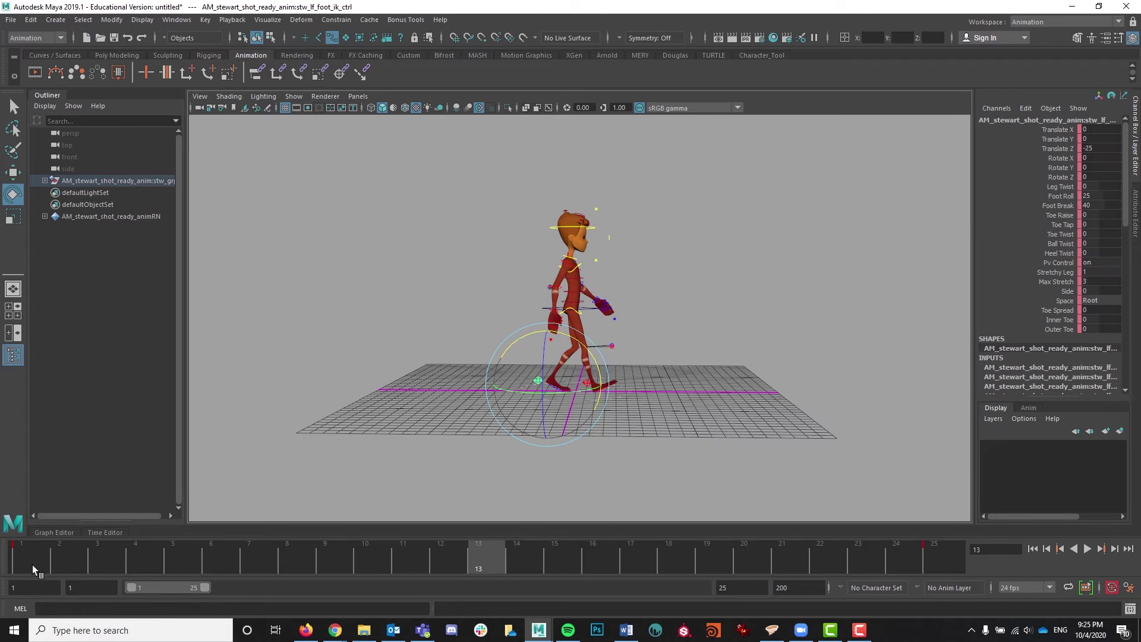
click(1101, 148)
text(25)
key(Return)
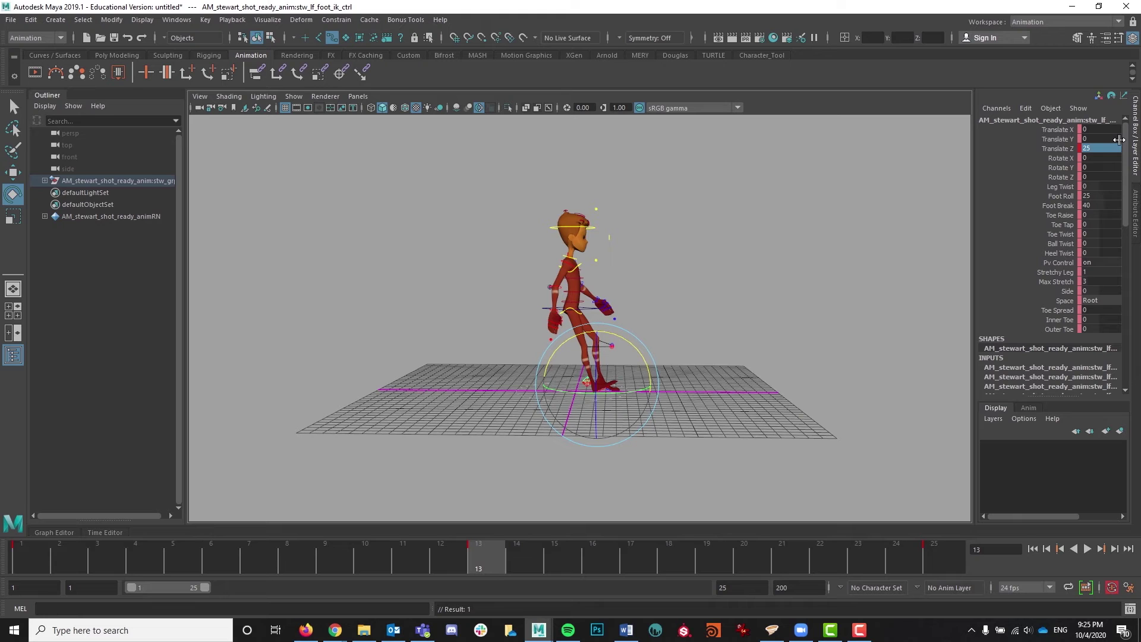
click(1095, 195)
text(-)
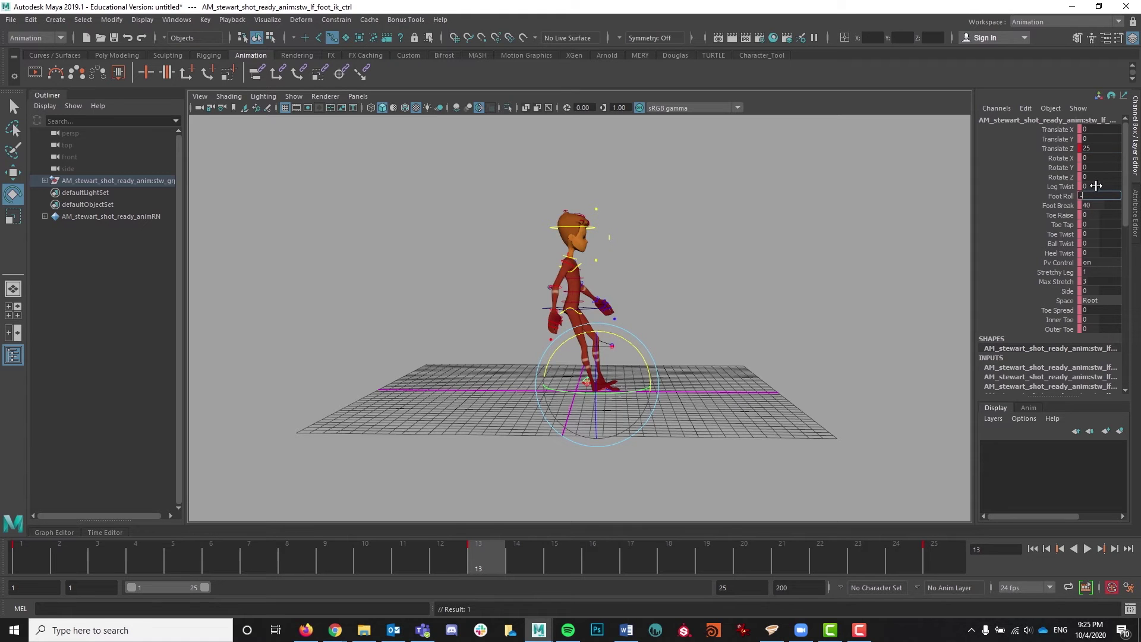
key(Return)
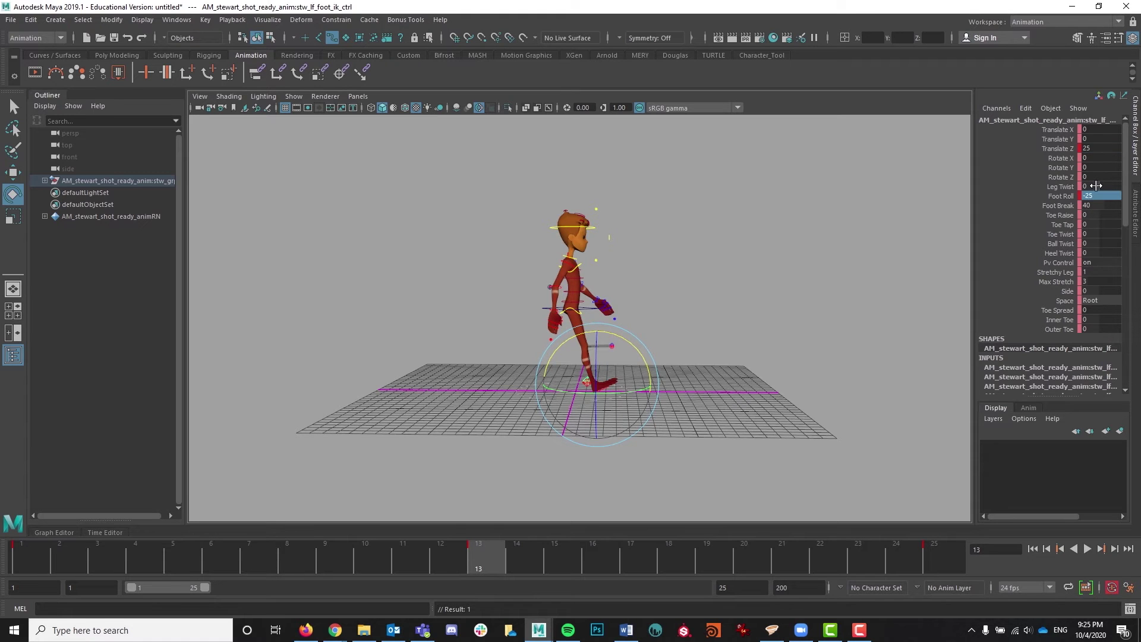
- On frame 13, set the right foot IK control's Translate Z to -25 and its Foot Roll to 25
click(427, 374)
click(585, 381)
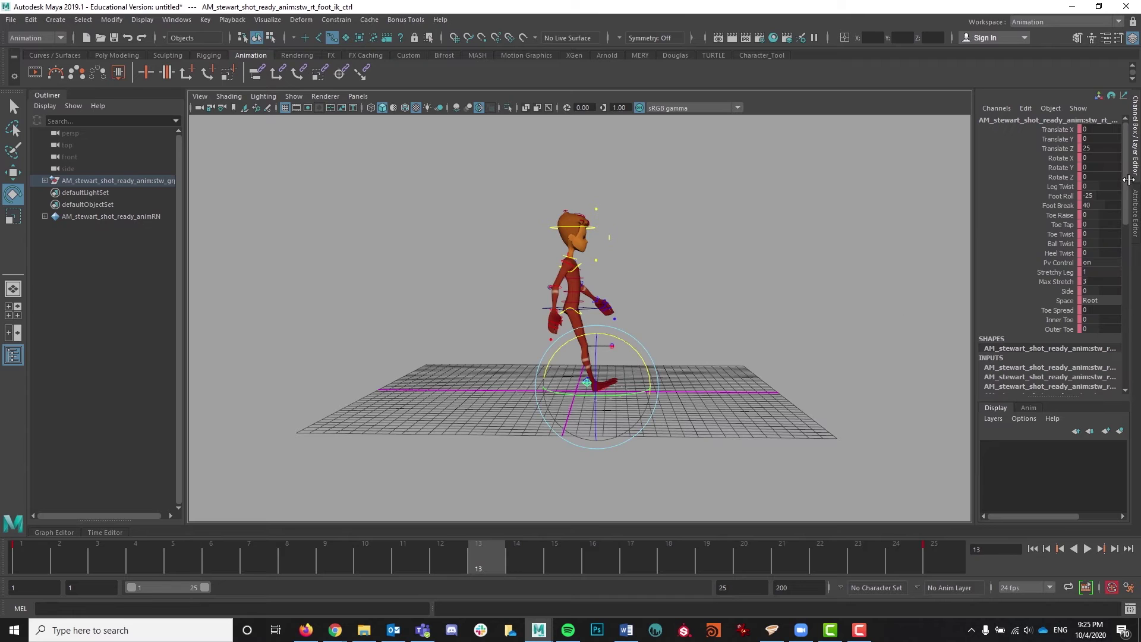
click(1100, 146)
text(-)
key(Return)
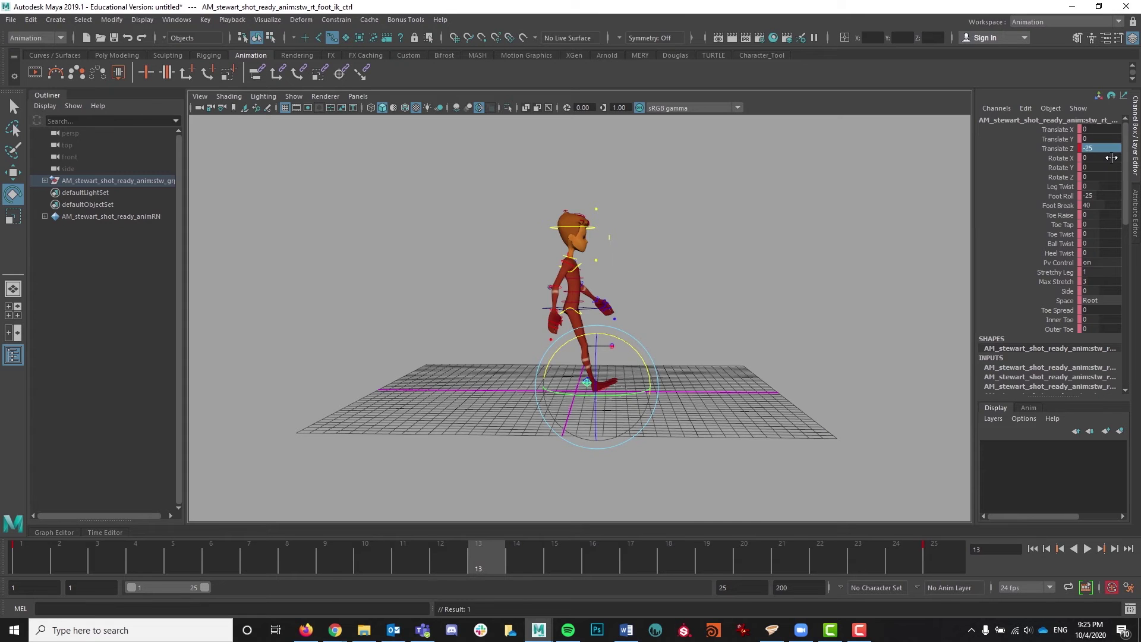
click(1089, 191)
text(25)
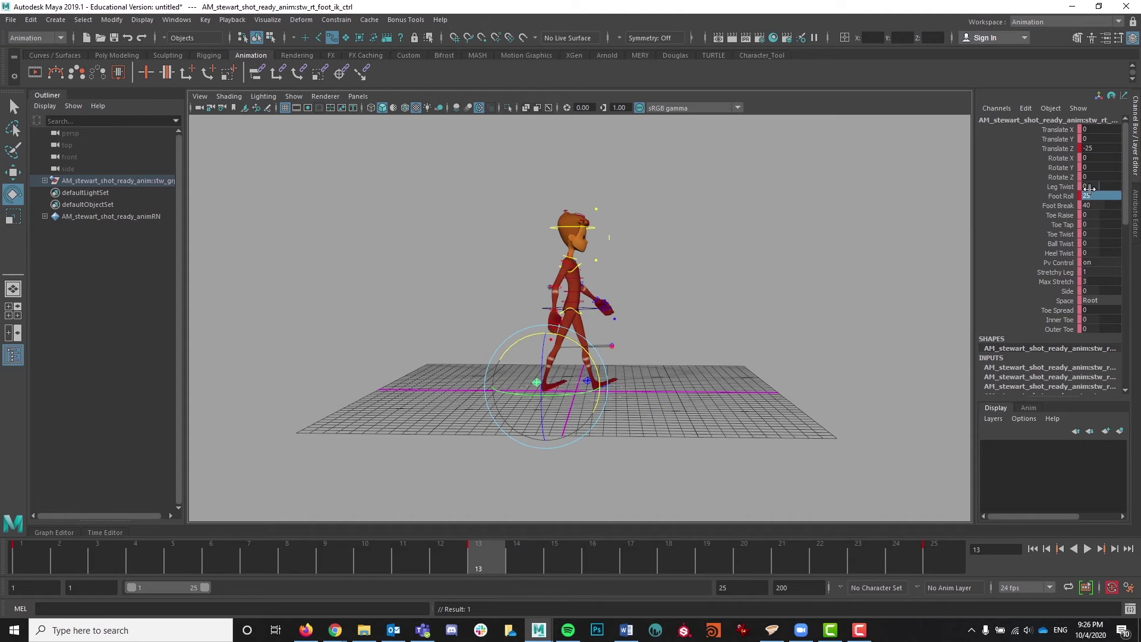
key(Return)
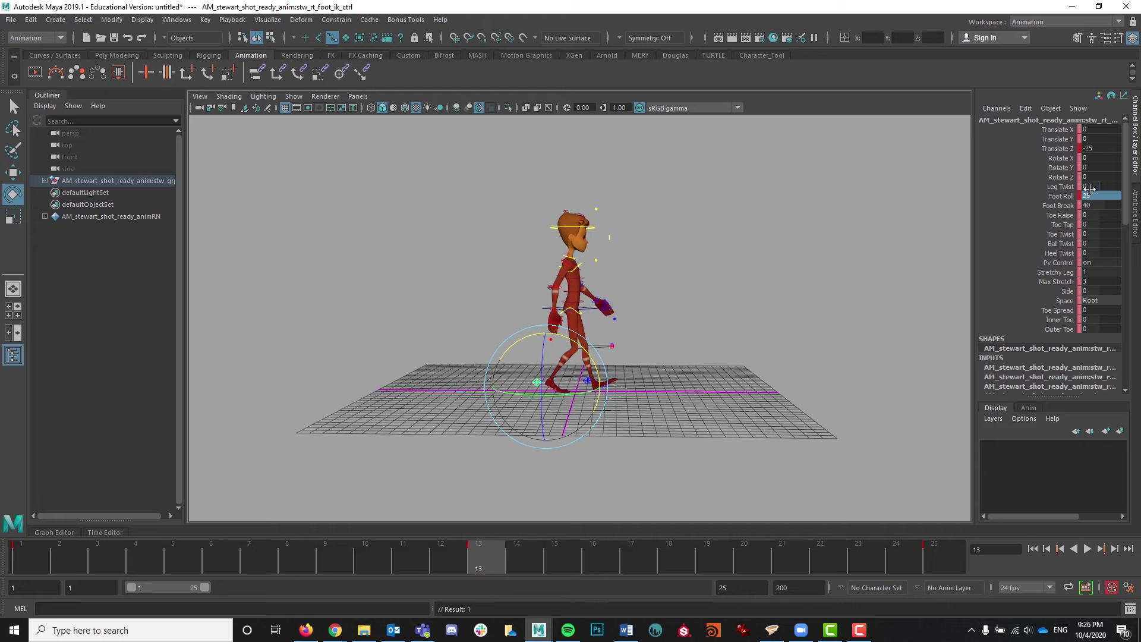
- On frame 13, swing the right arm forward by setting the upper arm FK control's Rotate Y to -25
click(570, 262)
click(1109, 137)
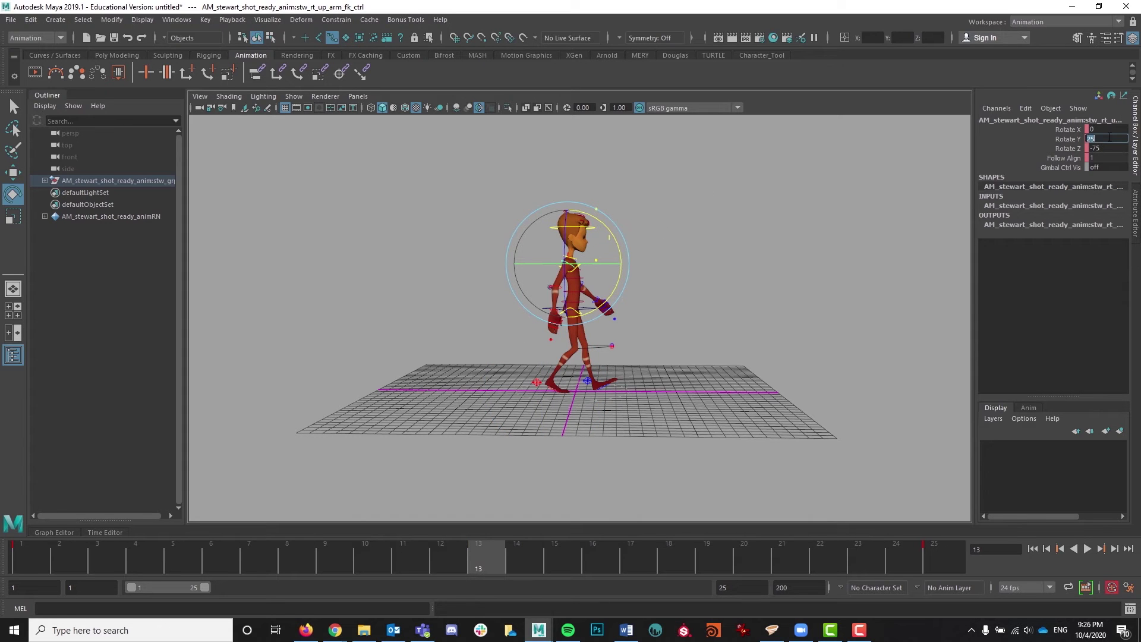
text(-25)
key(Return)
- On frame 13, swing the left arm backward by setting the upper arm FK control's Rotate Y to 25
alt+drag(928, 256, 696, 273)
click(696, 273)
click(591, 265)
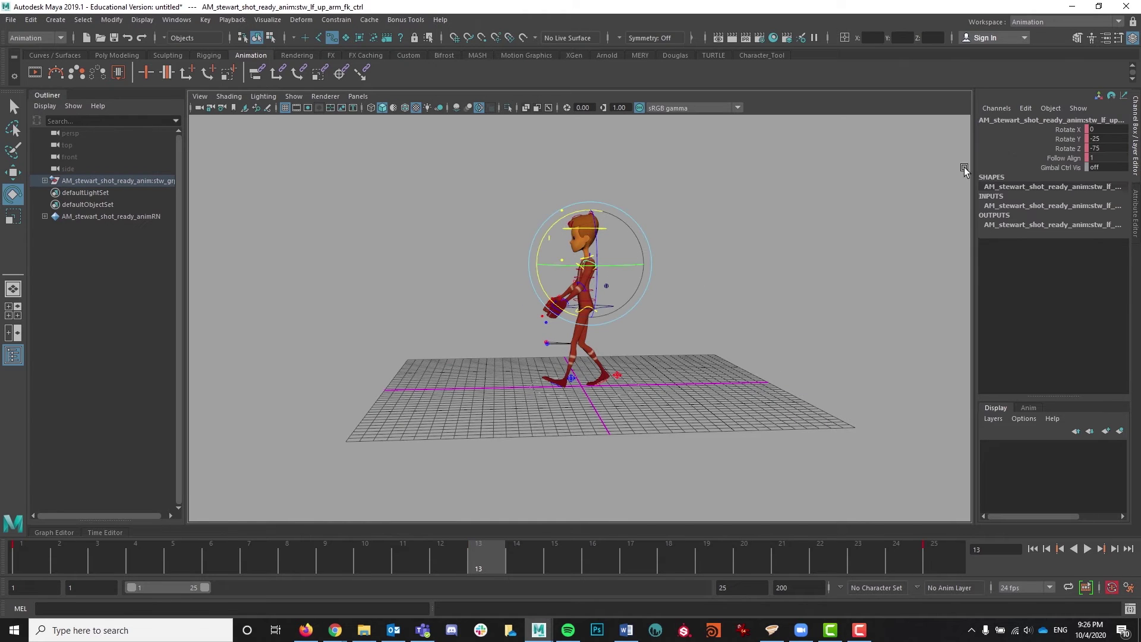
click(1110, 138)
text(25)
key(Return)
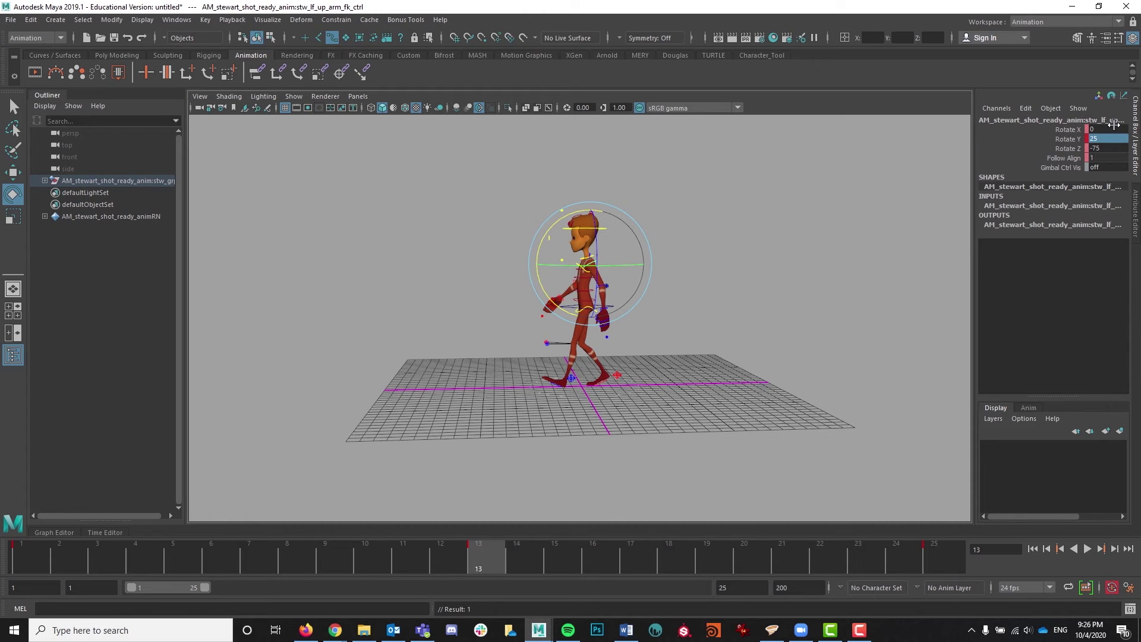
- Select all of the character's controls and key the opposite contact pose on frame 13
alt+drag(421, 344, 691, 341)
drag(473, 167, 695, 425)
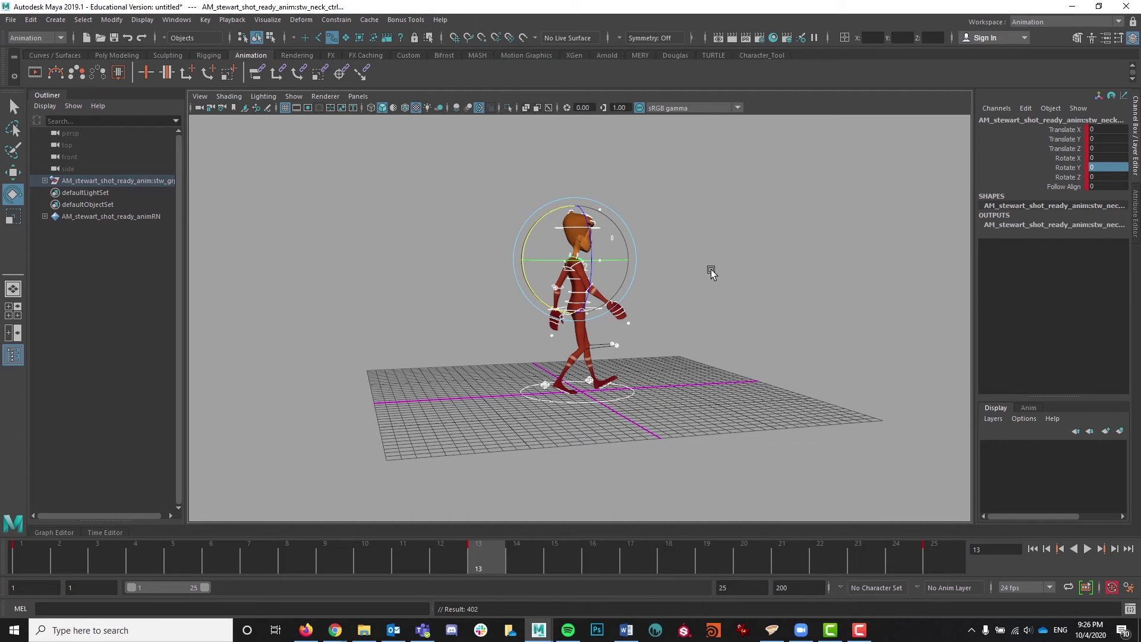
mouse_move(750, 375)
alt+mouse_down()
mouse_move(670, 377)
mouse_move(736, 376)
alt+mouse_up()
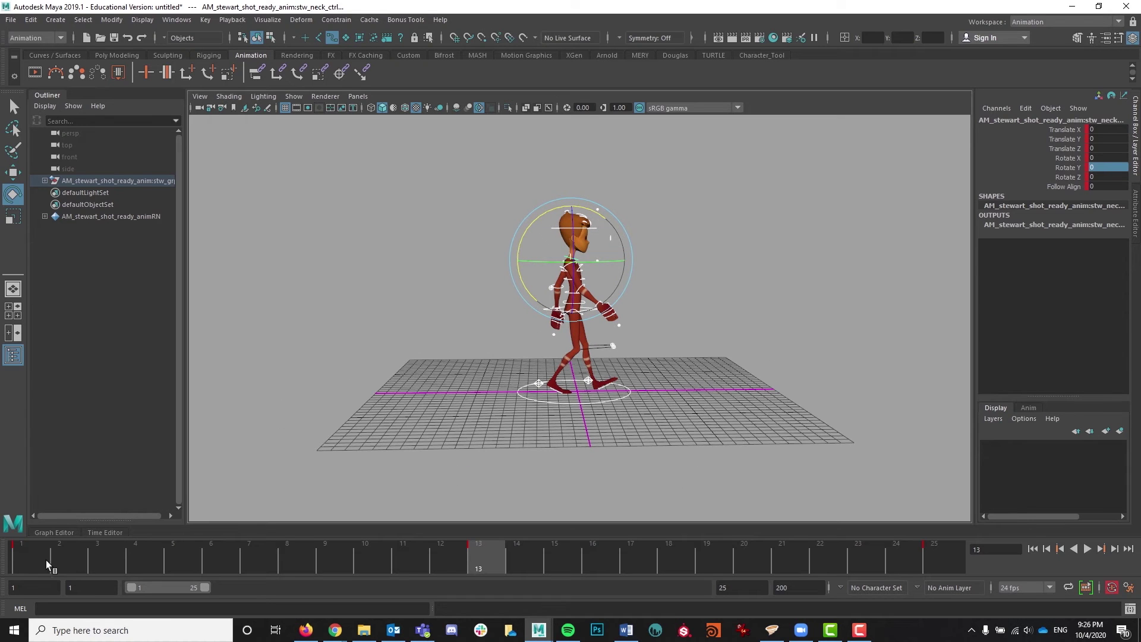
- Scrub between the contact poses on frames 1 and 13 and play back the walk cycle to check it
mouse_move(41, 558)
mouse_down()
mouse_move(993, 541)
mouse_move(506, 546)
mouse_up()
click(1088, 549)
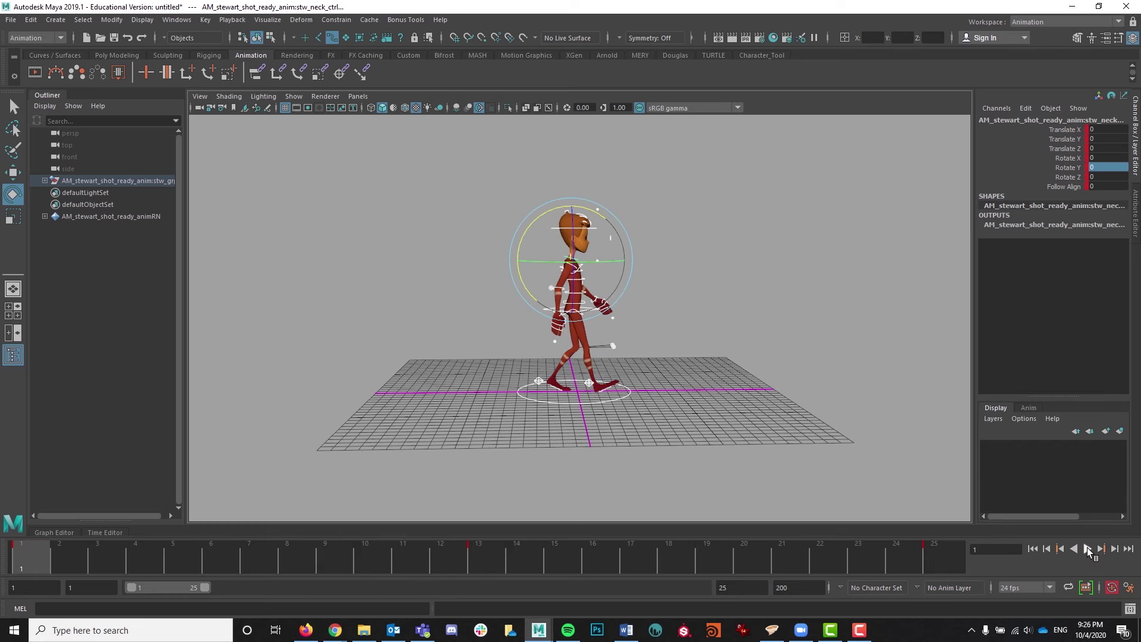
click(1088, 549)
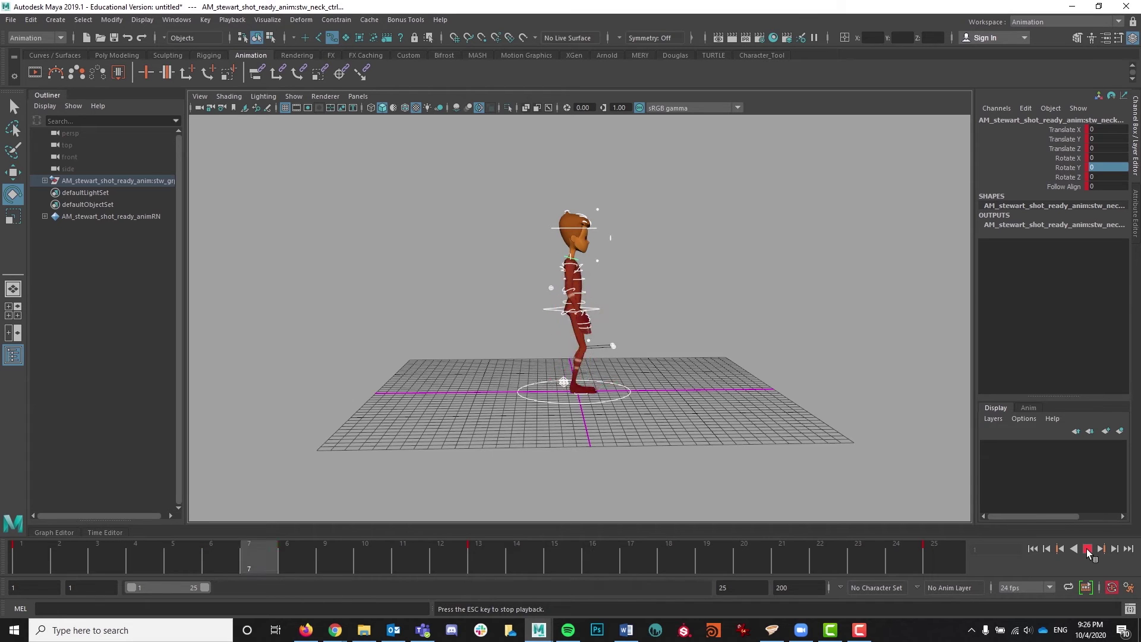
click(1086, 548)
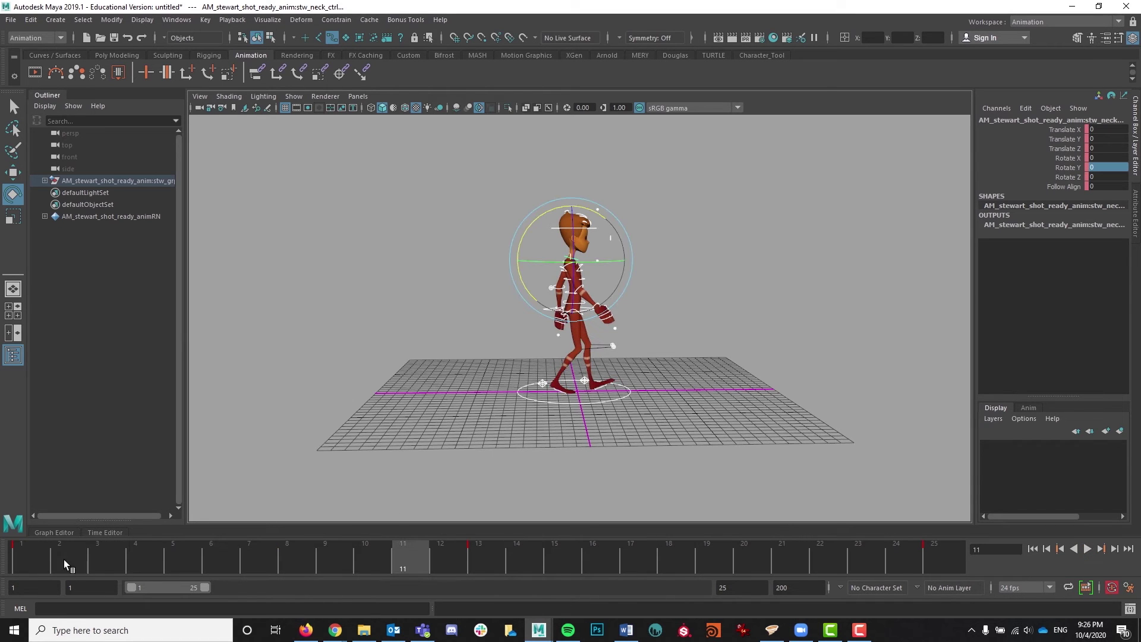
- On frame 4, lower the body by setting the COG control's Translate Y to -5 after trying -4
click(33, 561)
drag(33, 561, 151, 558)
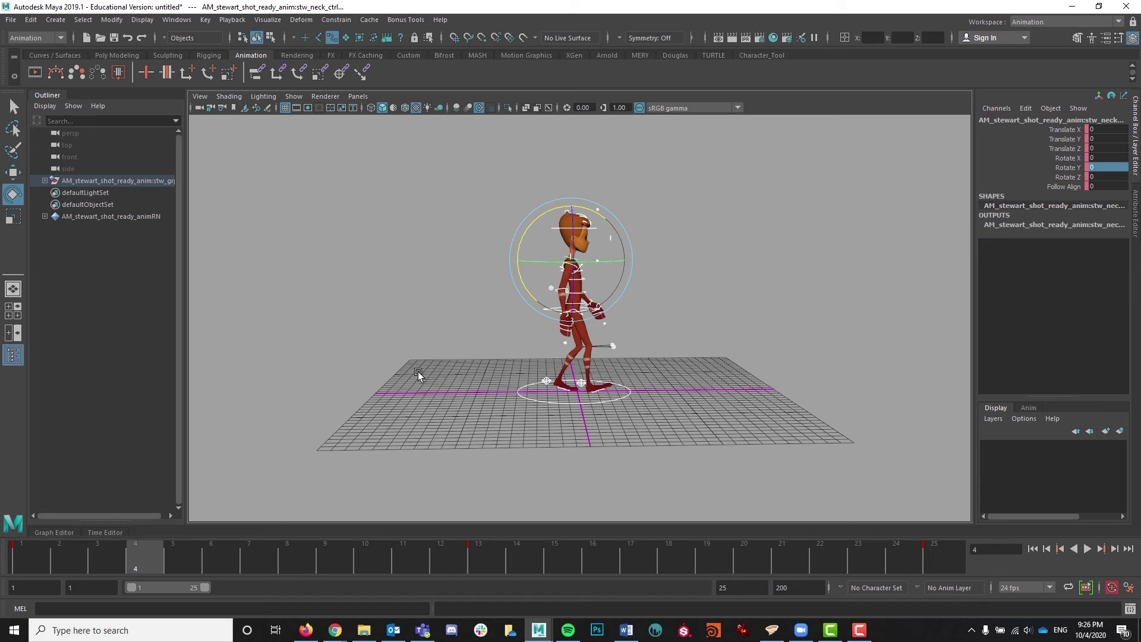
click(345, 387)
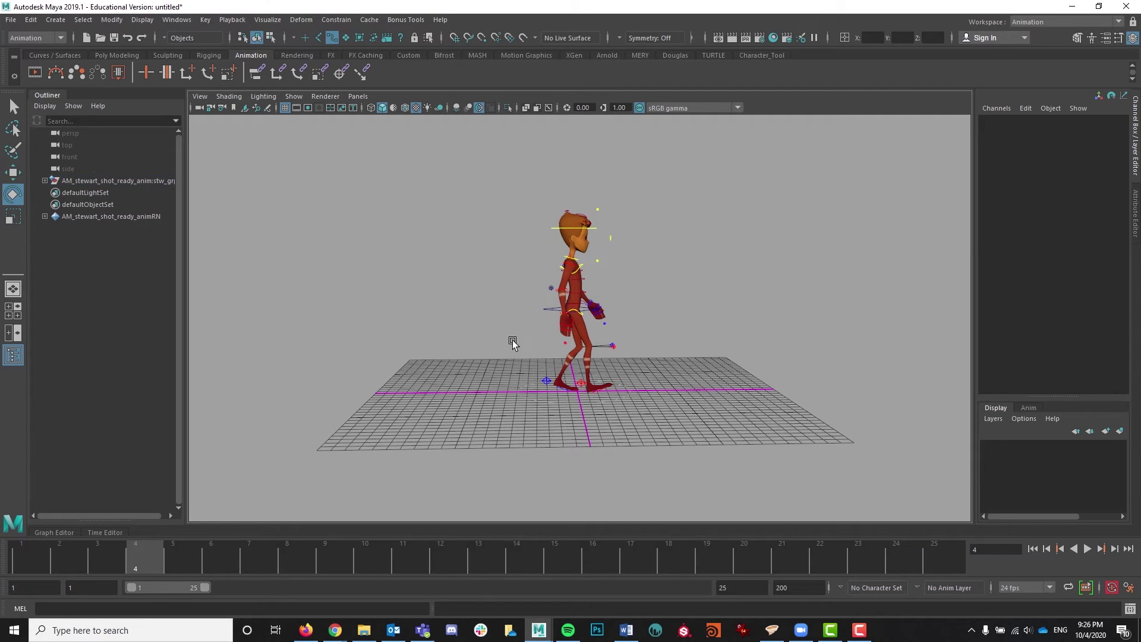
click(548, 312)
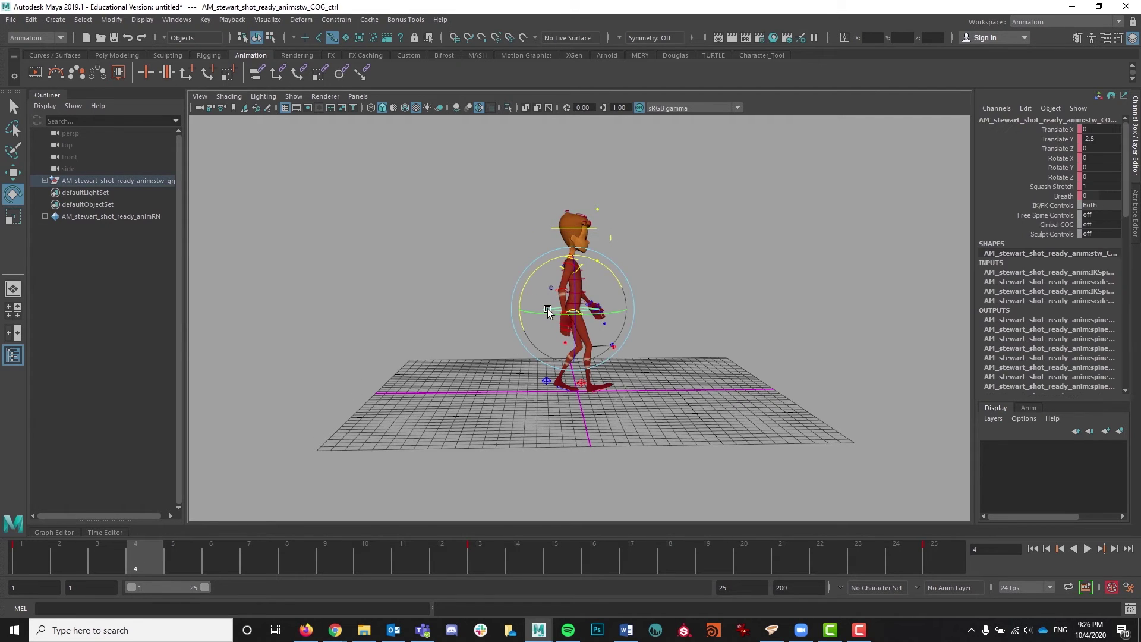
click(1094, 138)
text(-4)
key(Return)
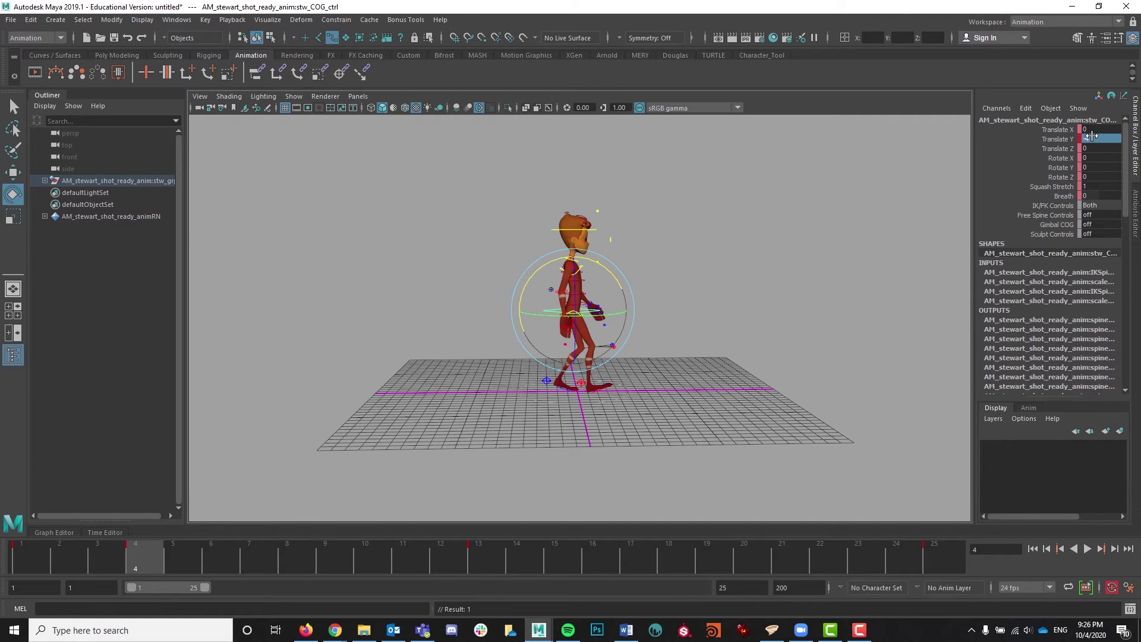
text(-5)
key(Return)
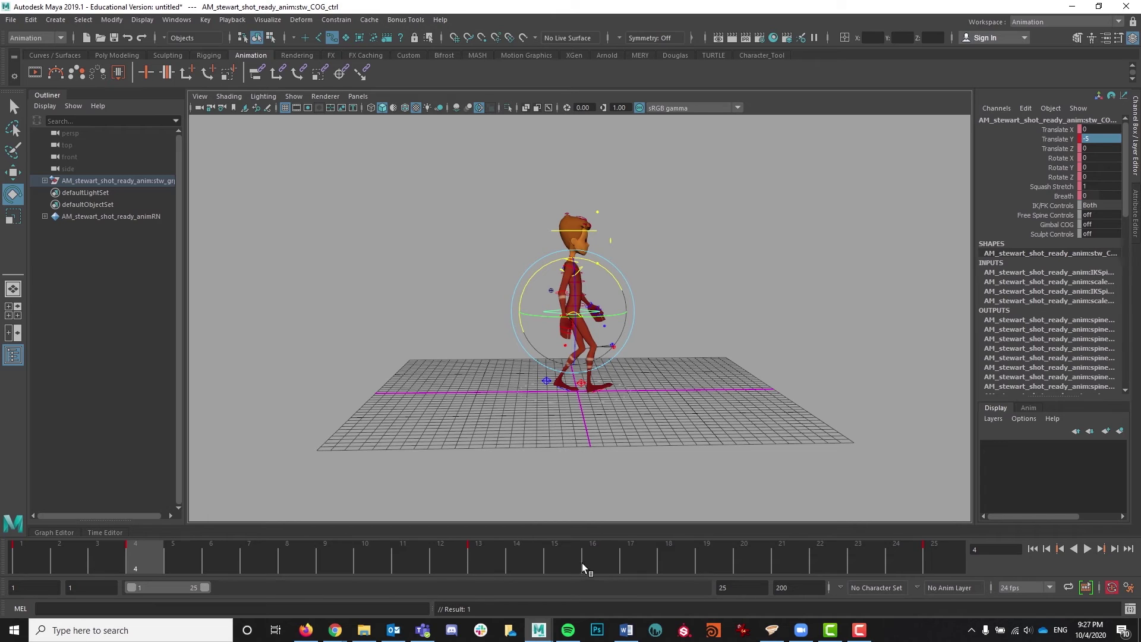
- Carry the COG control's lowered position from frame 4 over to frame 16 and key it there
key(alt+v)
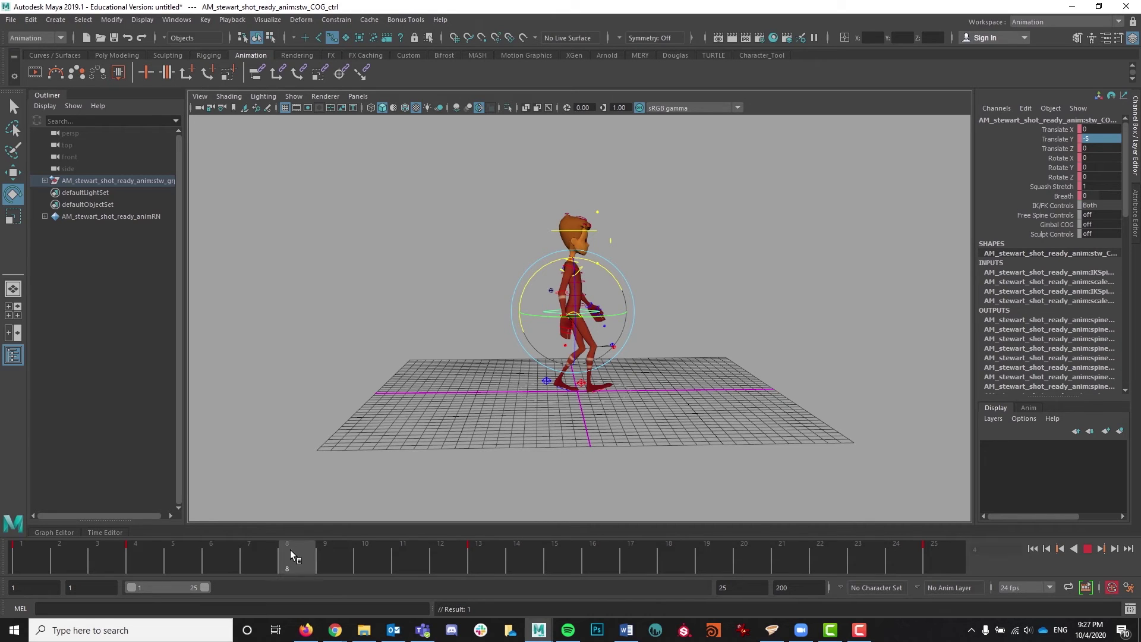
key(alt+v)
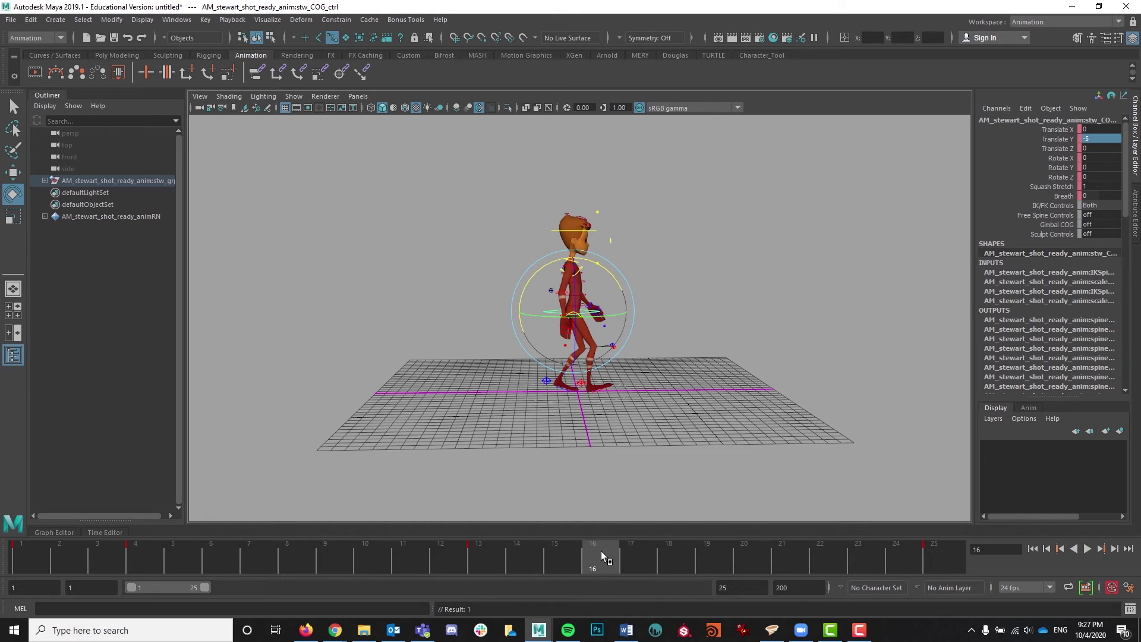
key(s)
- On frame 4, set the left foot IK control's Translate Z to -35 and its Foot Roll to 35
click(150, 563)
click(550, 415)
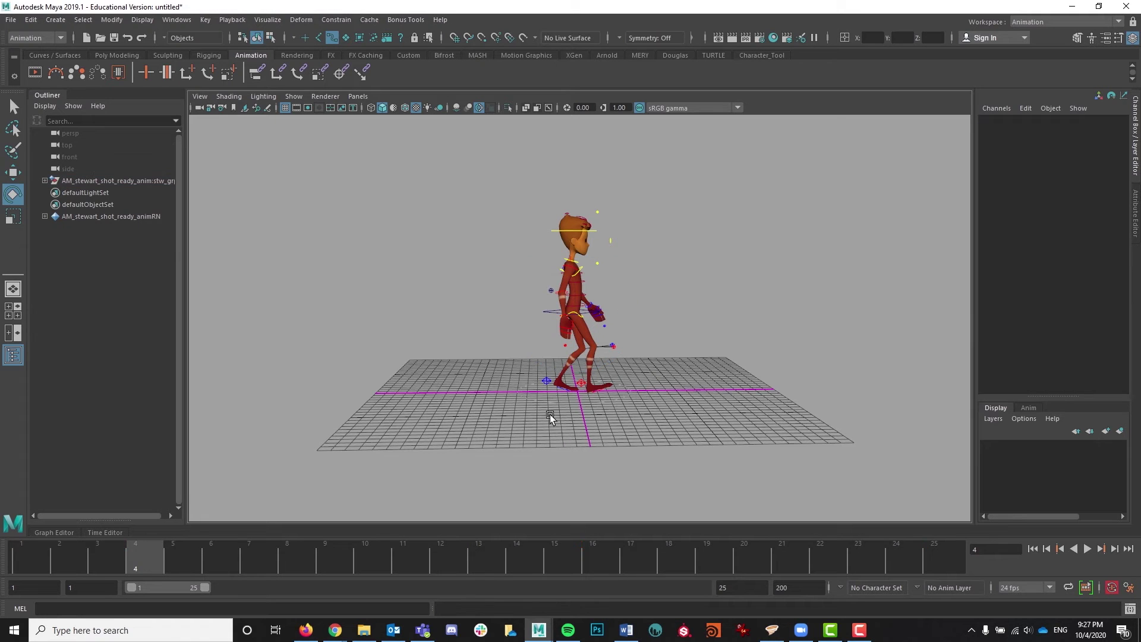
click(548, 384)
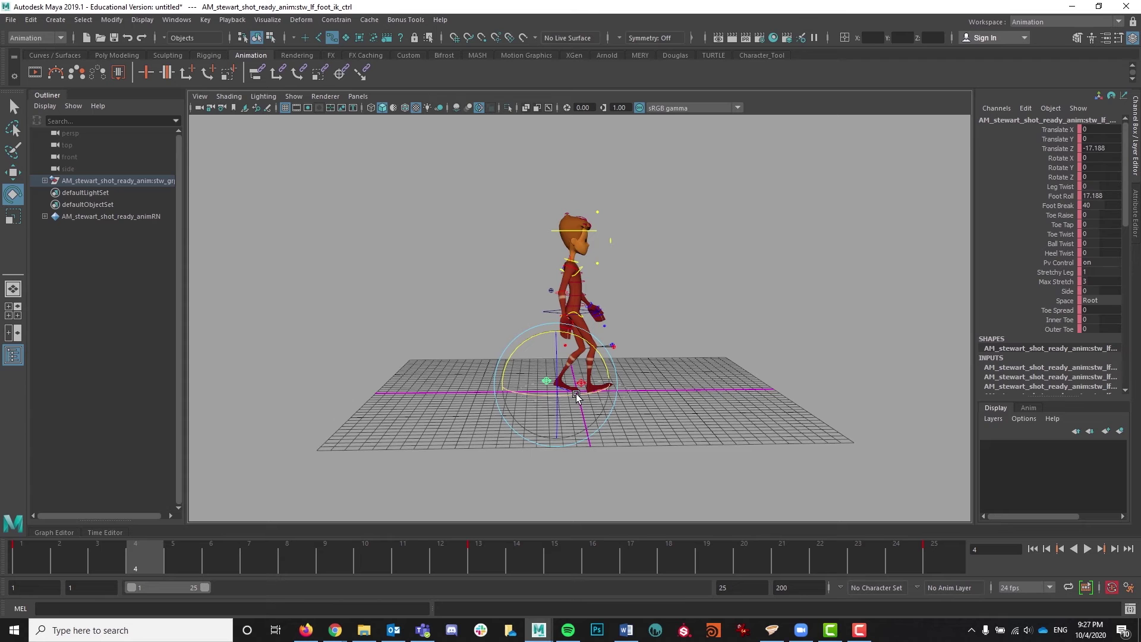
key(w)
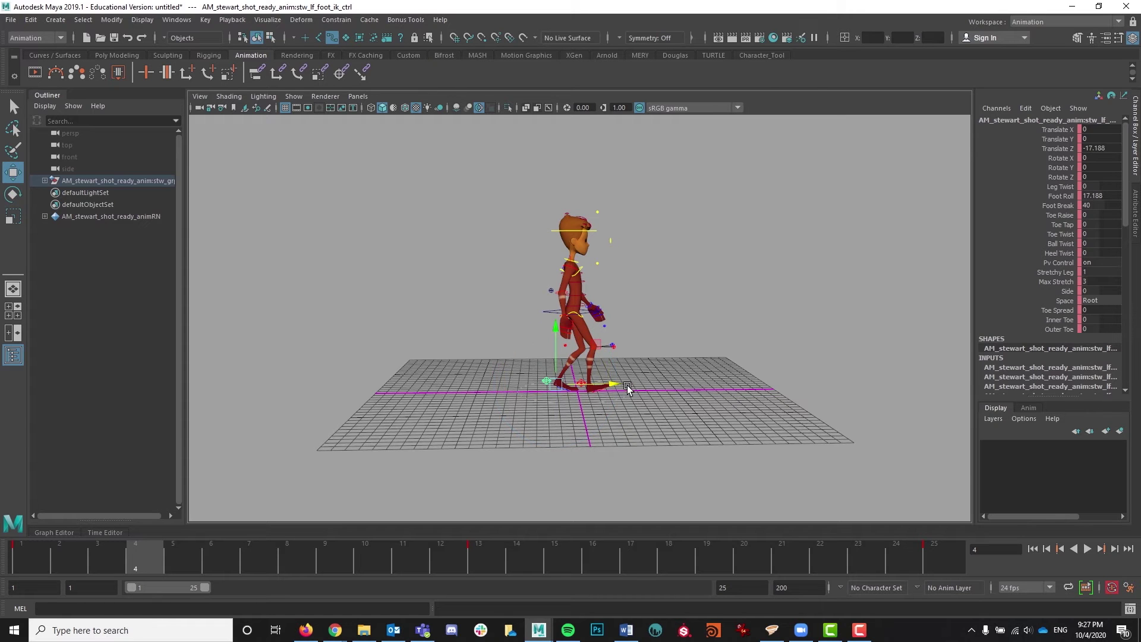
middle_drag(615, 384, 589, 383)
key(s)
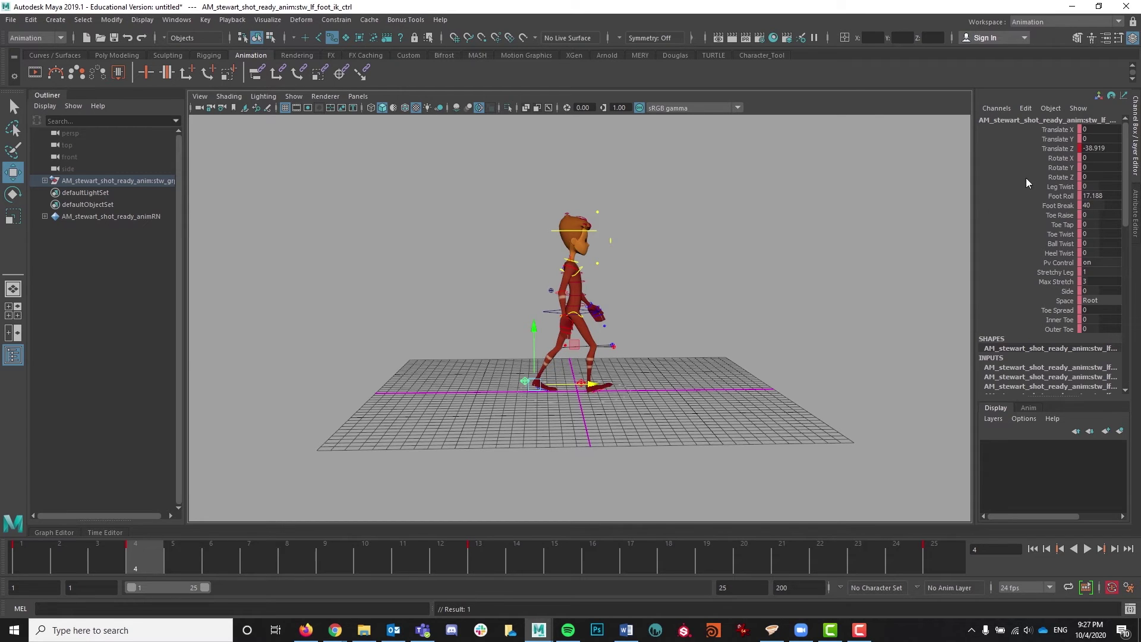
click(1097, 149)
text(-35)
key(Return)
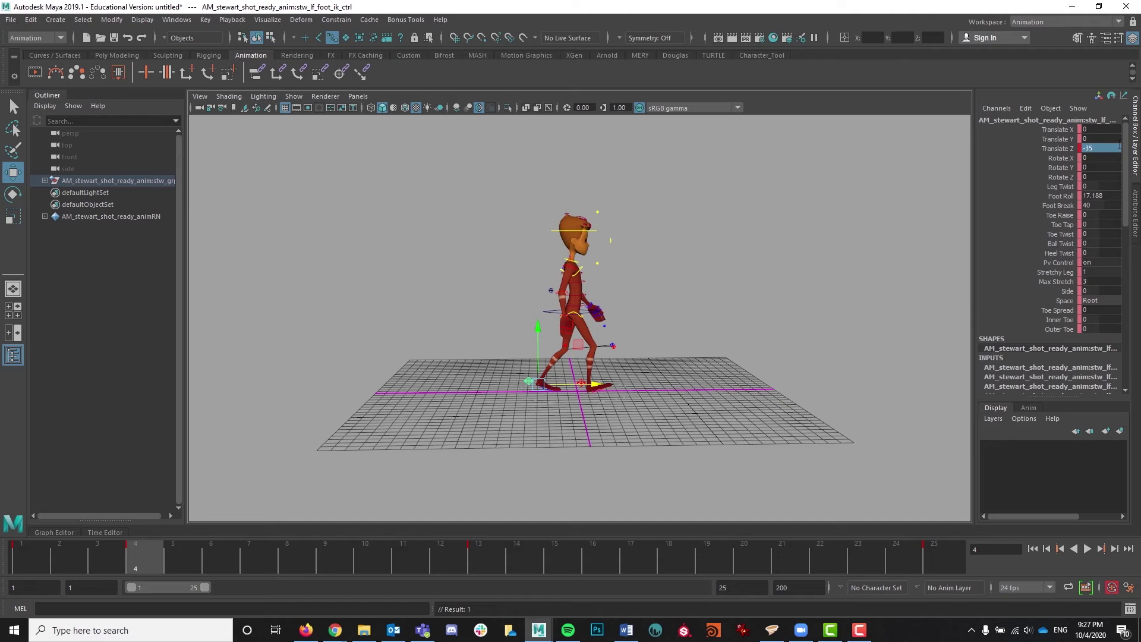
double_click(1103, 195)
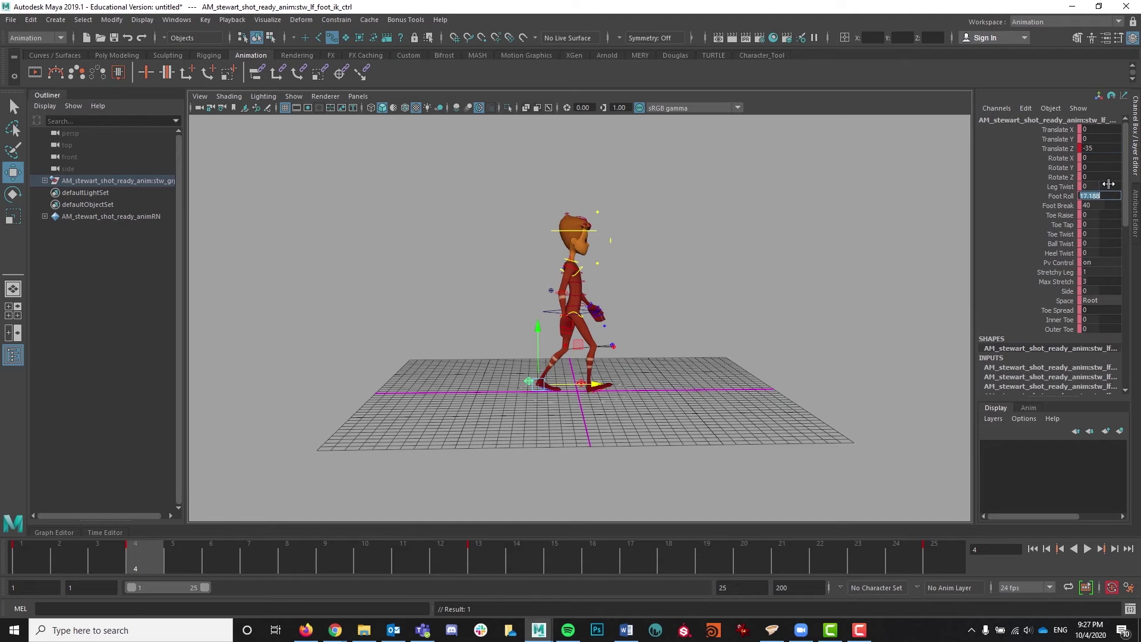
text(35)
key(Return)
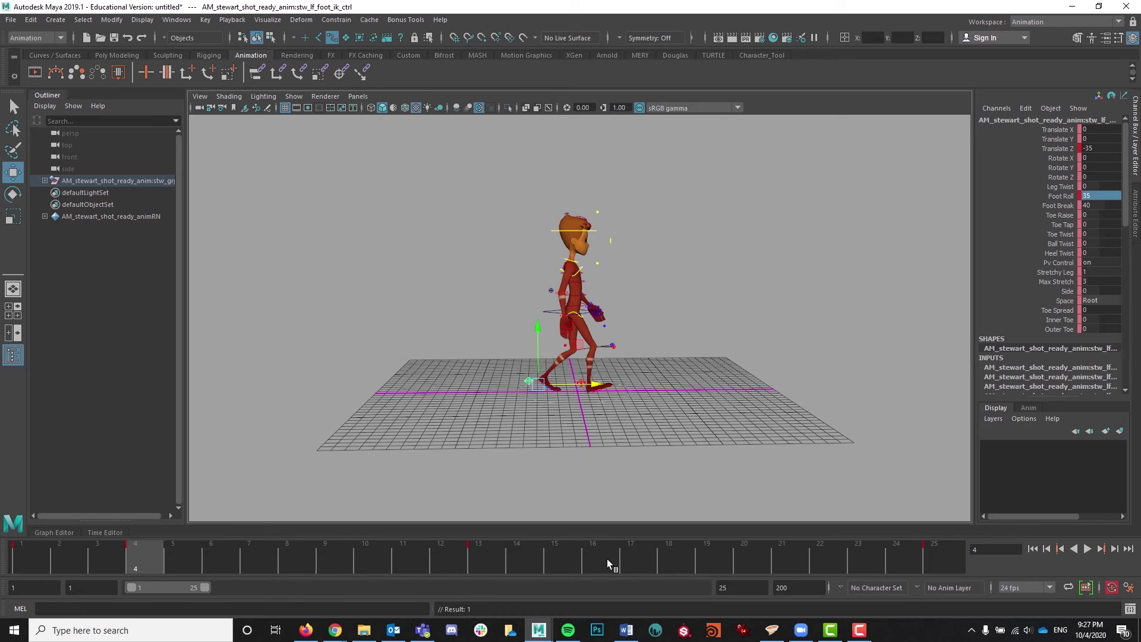
- On frame 4, flatten the right foot by setting its IK control's Foot Roll to 0
click(626, 385)
click(578, 380)
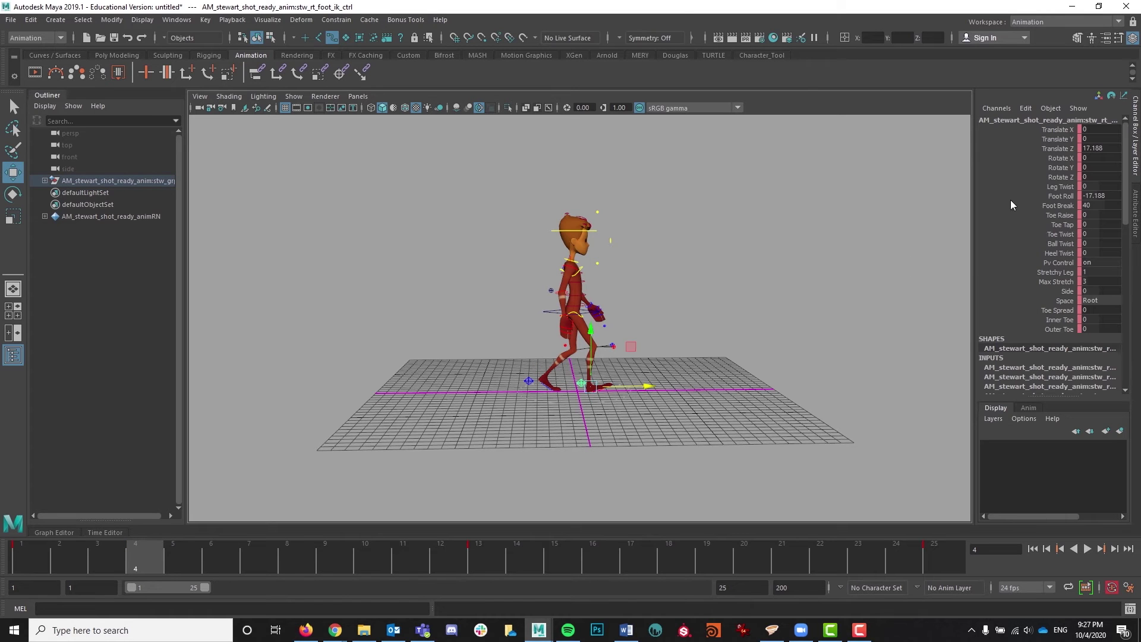
double_click(1100, 195)
text(0)
key(Return)
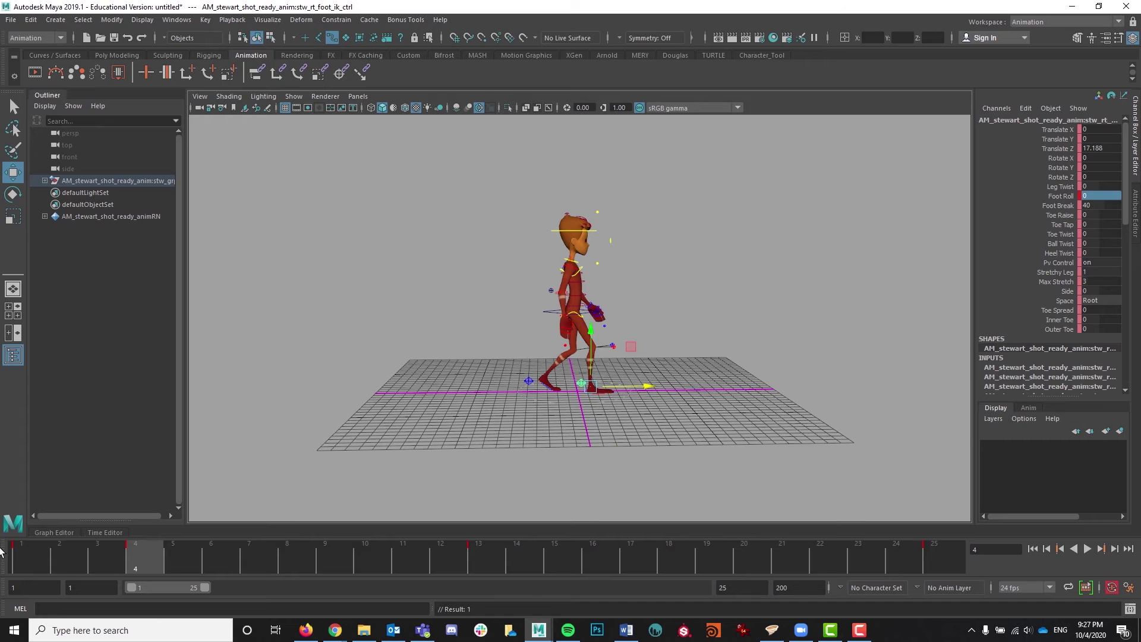
- On frame 16, set the right foot IK control's Translate Z to -35 and its Foot Roll to 35
key(alt+v)
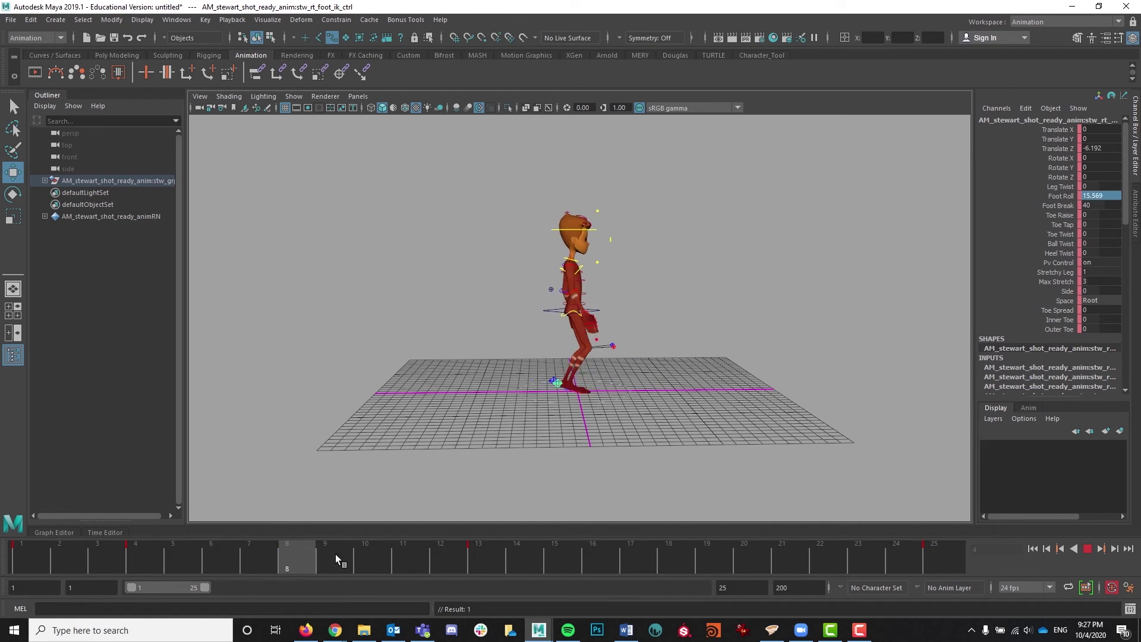
key(alt+v)
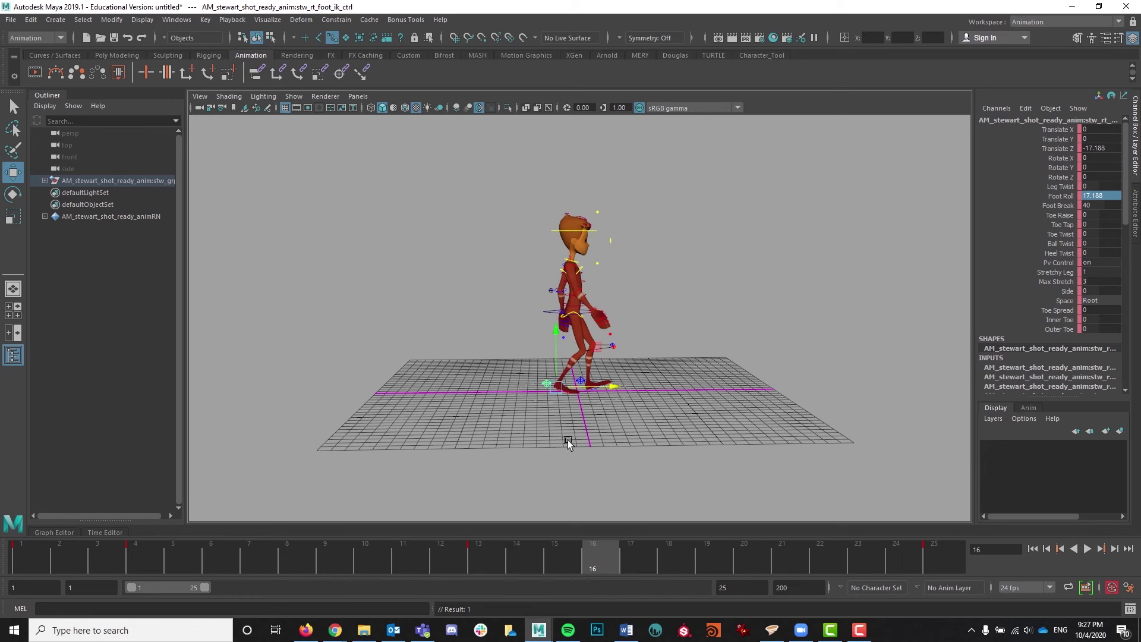
click(1113, 148)
text(-35)
key(Return)
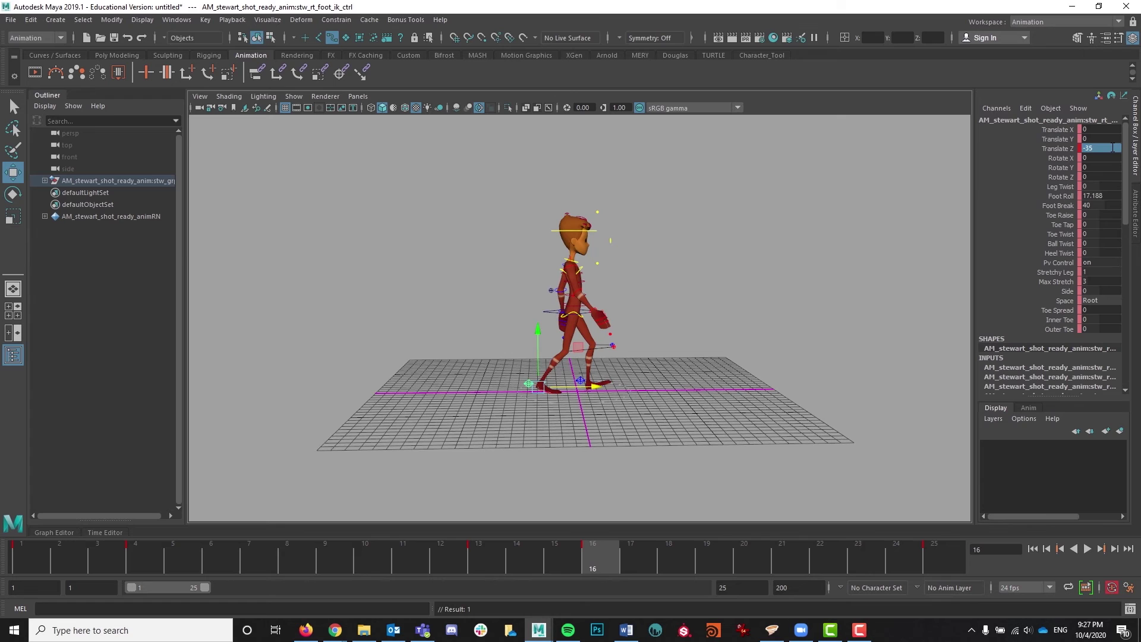
click(1096, 196)
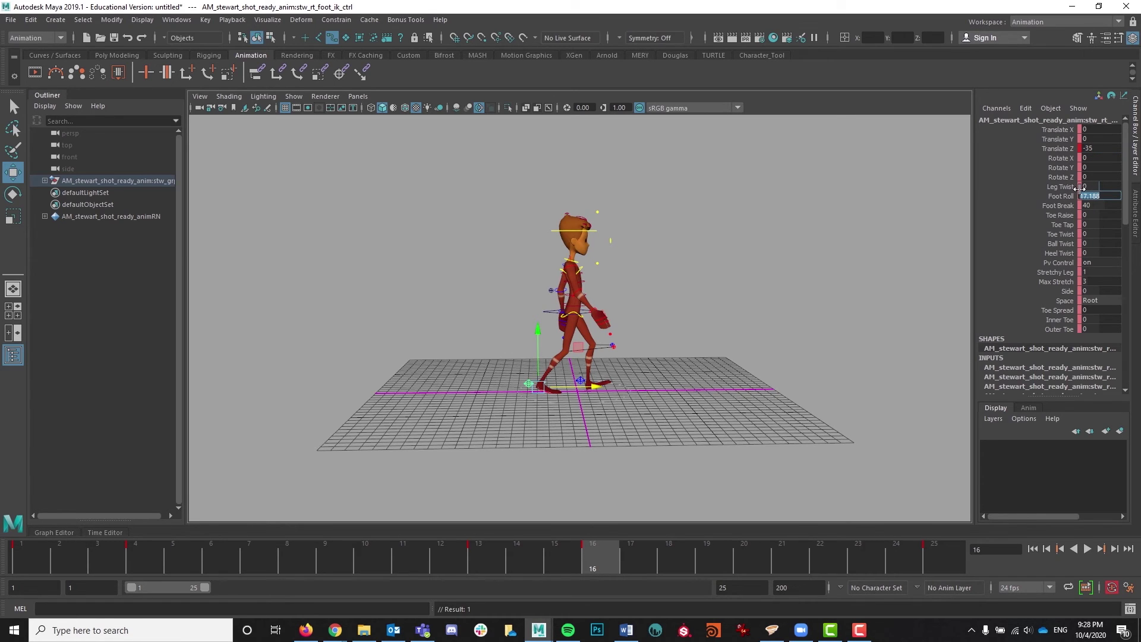
text(35)
key(Return)
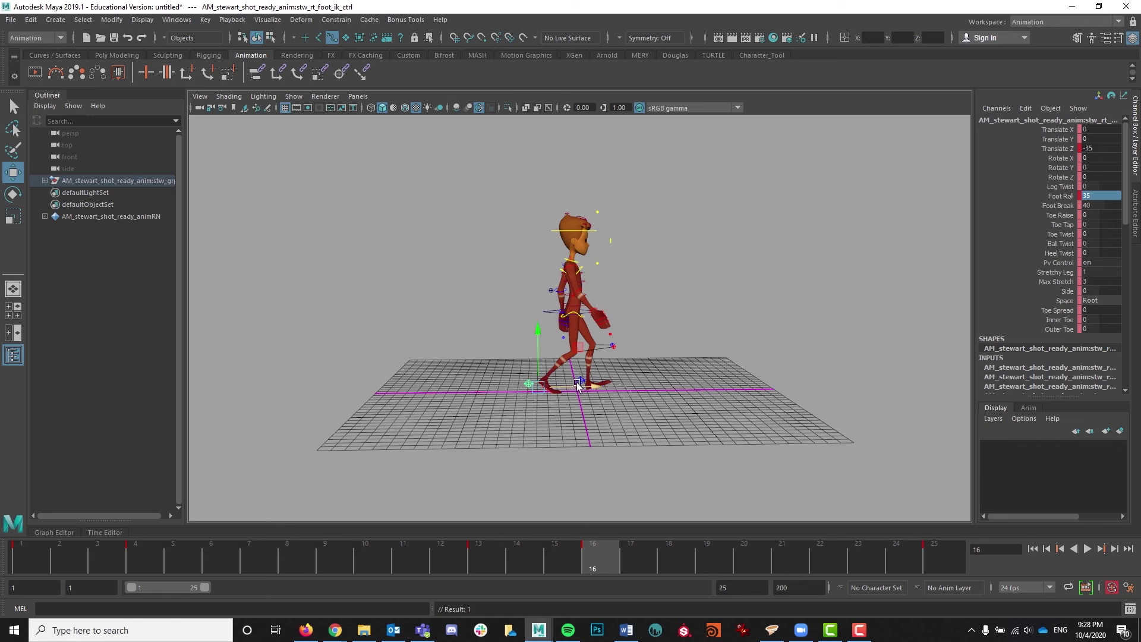
- On frame 16, flatten the left foot by setting its IK control's Foot Roll to 0
click(578, 385)
click(1096, 196)
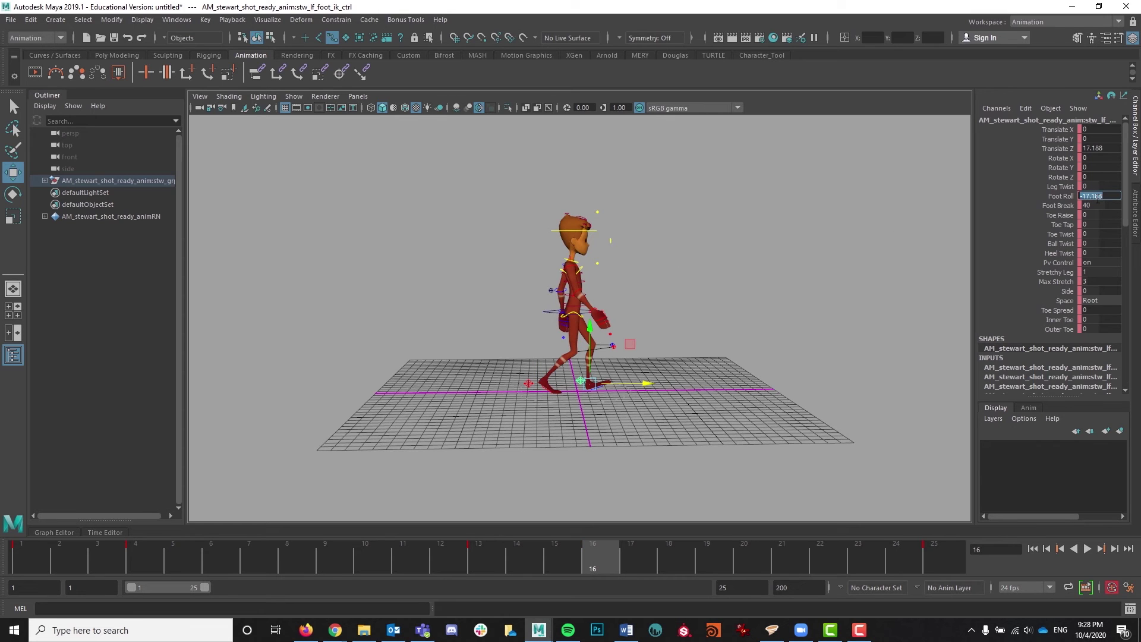
text(0)
key(Return)
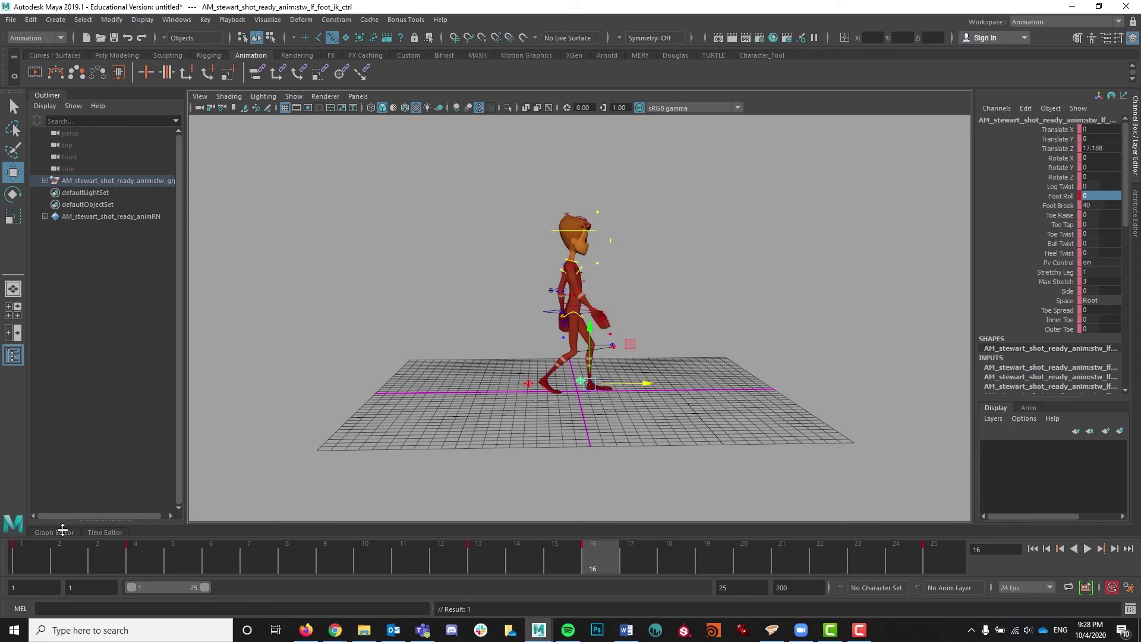
- On frame 7, flatten the right foot by setting its IK control's Foot Roll to 0
drag(58, 557, 248, 555)
click(629, 411)
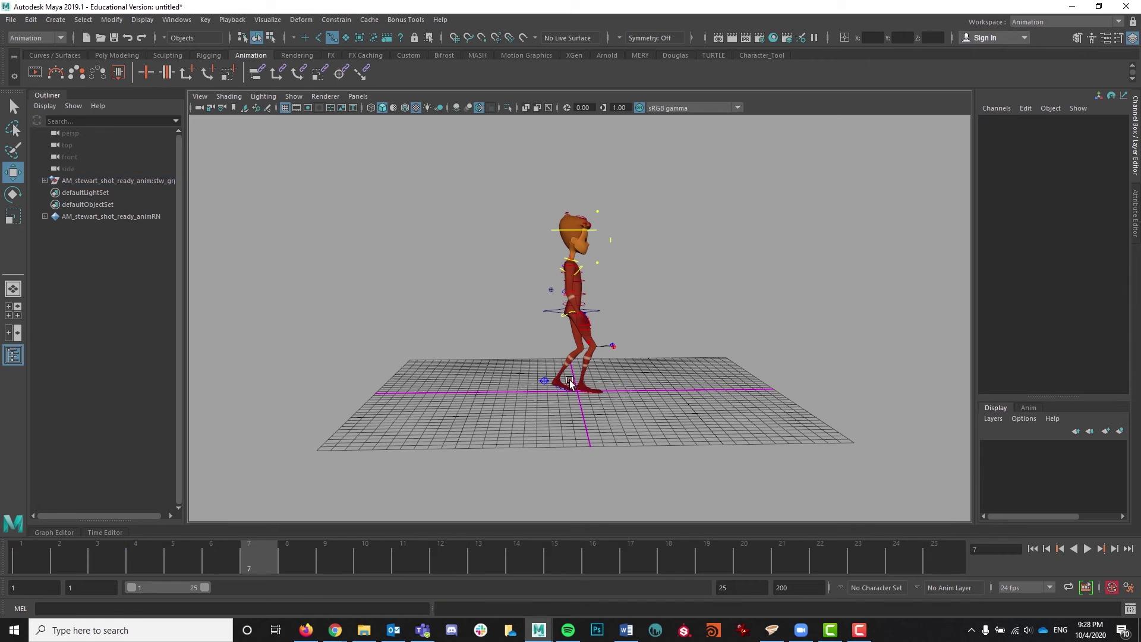
click(570, 383)
click(1100, 195)
text(0)
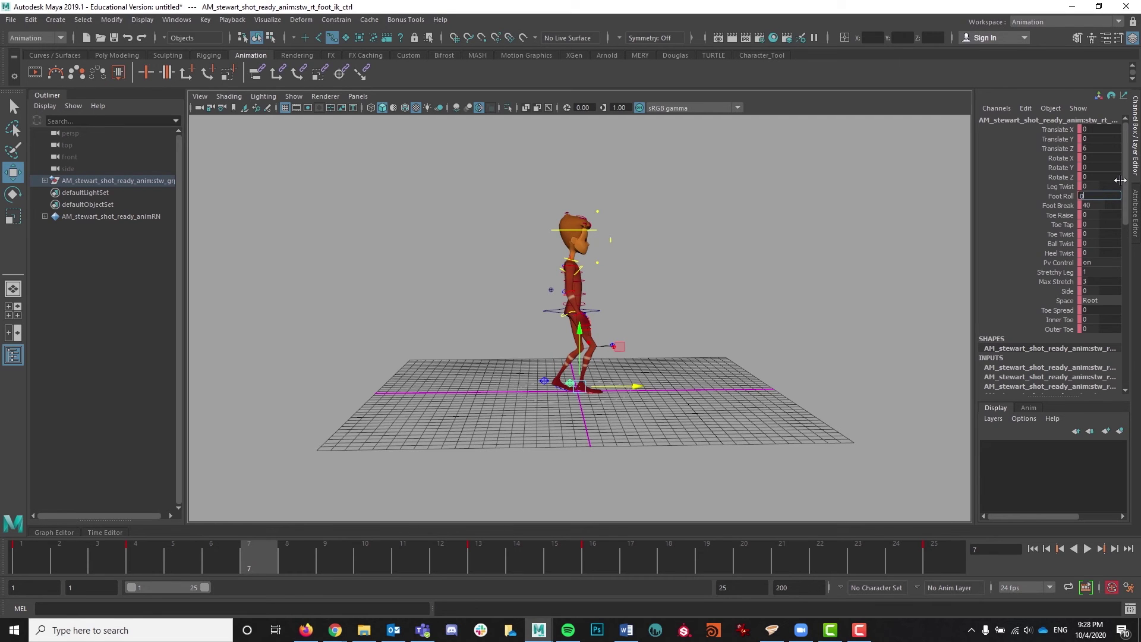
key(Return)
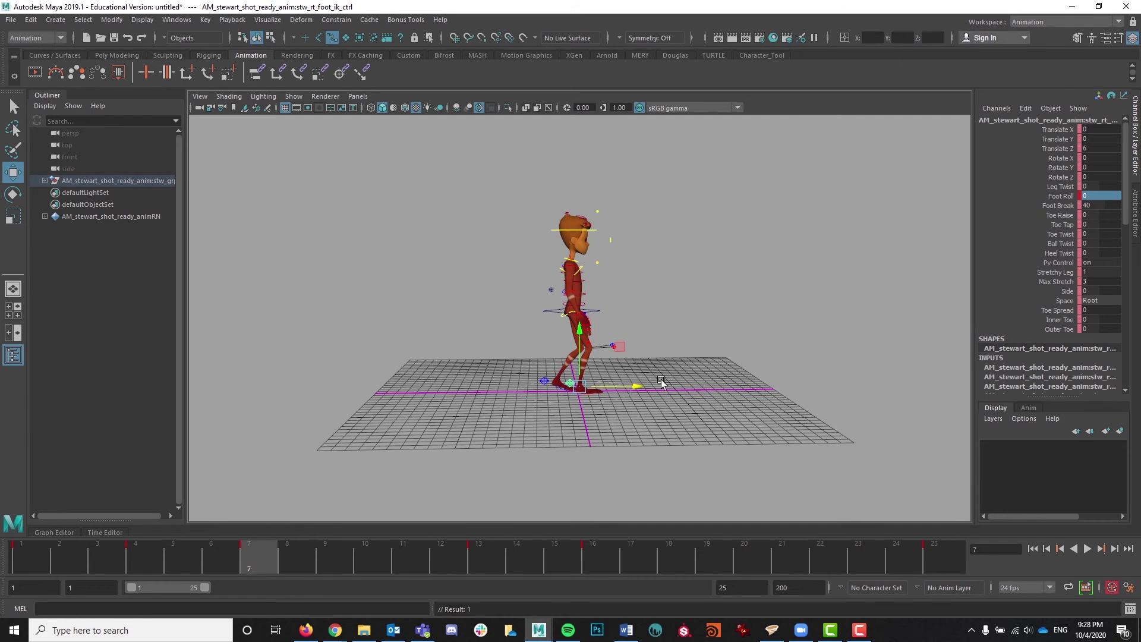
- On frame 7, raise the left foot IK control to Translate Y 20 and set its Foot Roll to 0
click(550, 383)
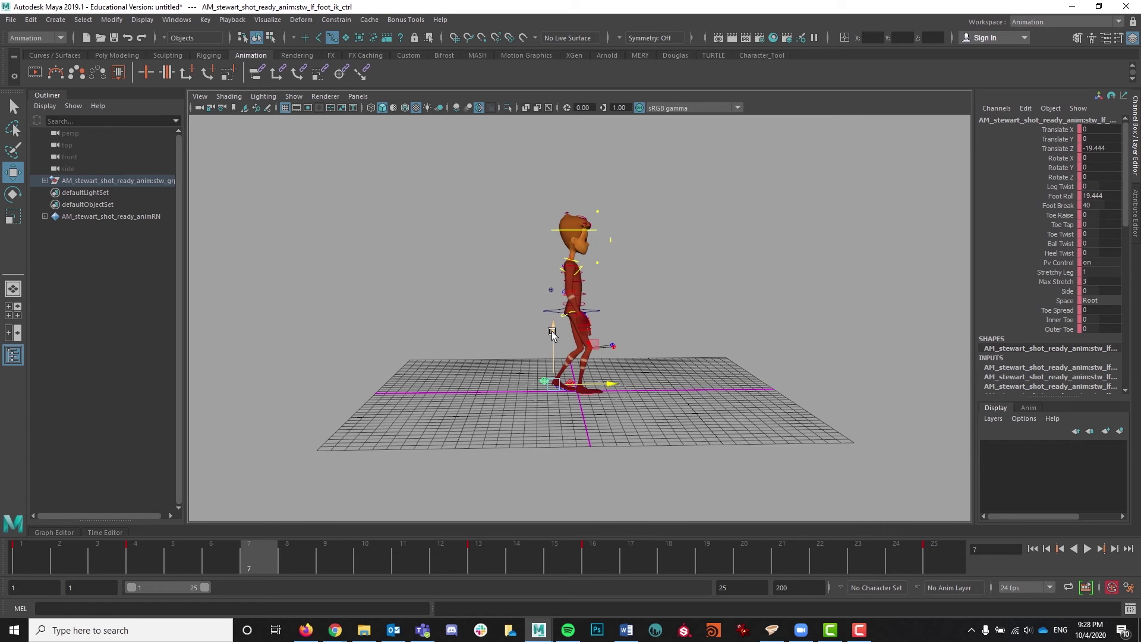
drag(555, 327, 555, 302)
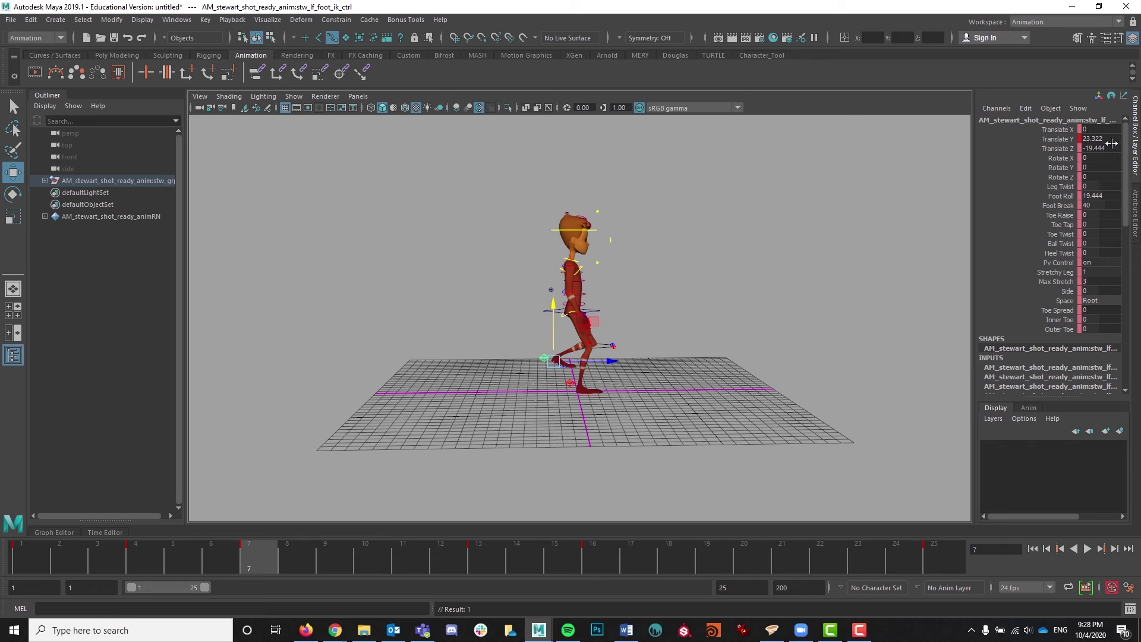
double_click(1100, 139)
text(20)
key(Return)
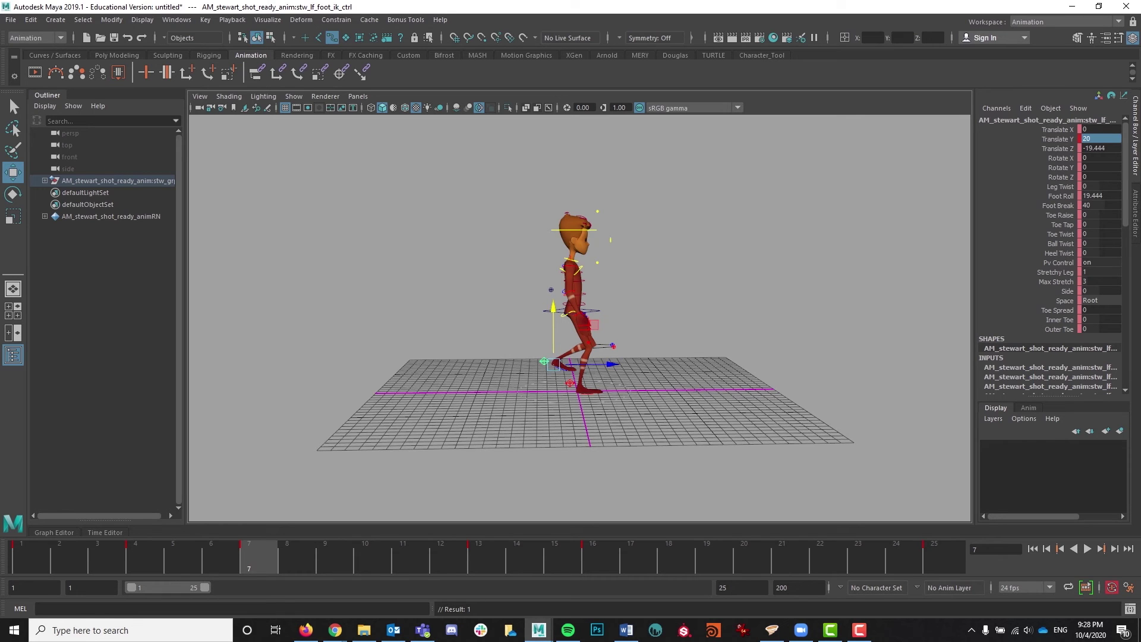
double_click(1103, 195)
text(0)
key(Return)
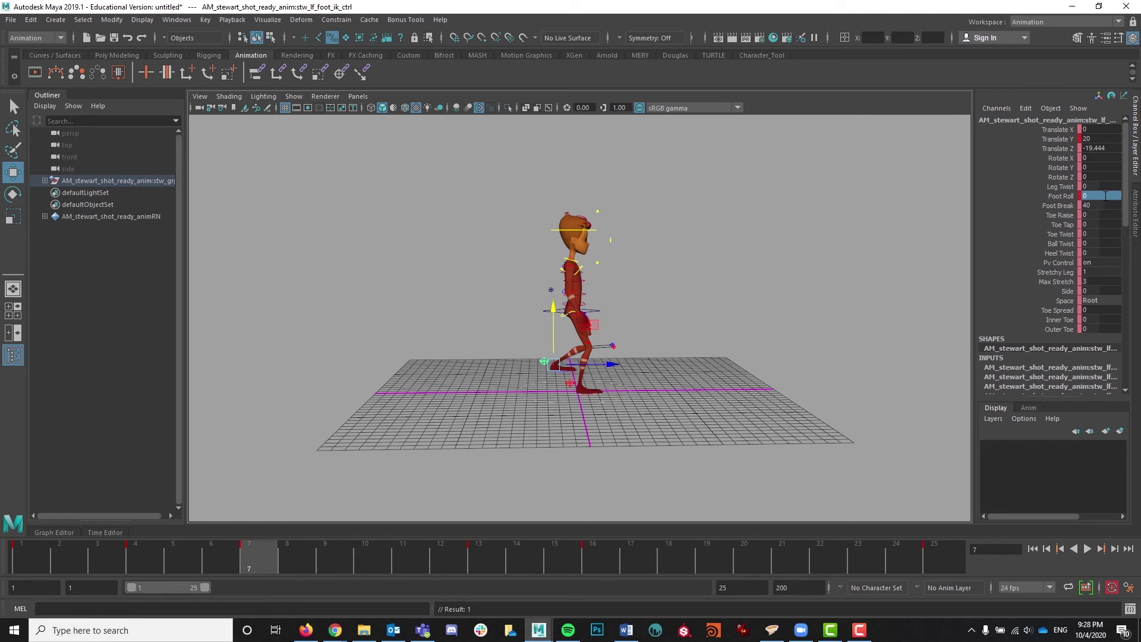
- On frame 7, point the left foot's toes downward by setting its IK control's Rotate X to 75
click(1061, 157)
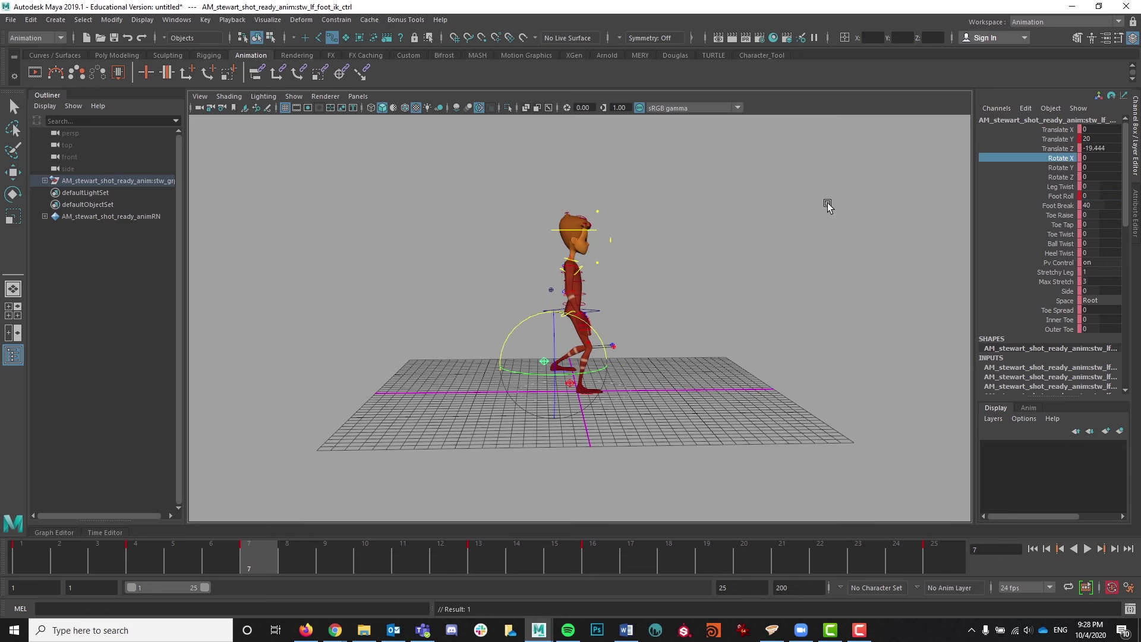
middle_drag(733, 199, 833, 190)
double_click(1103, 157)
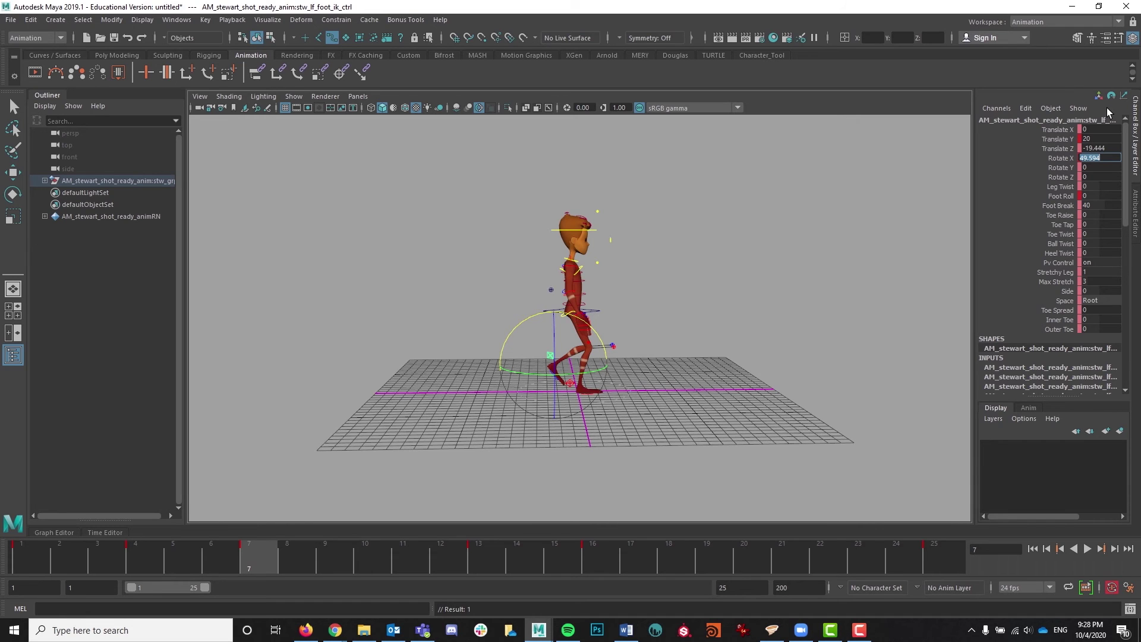
text(75)
key(Return)
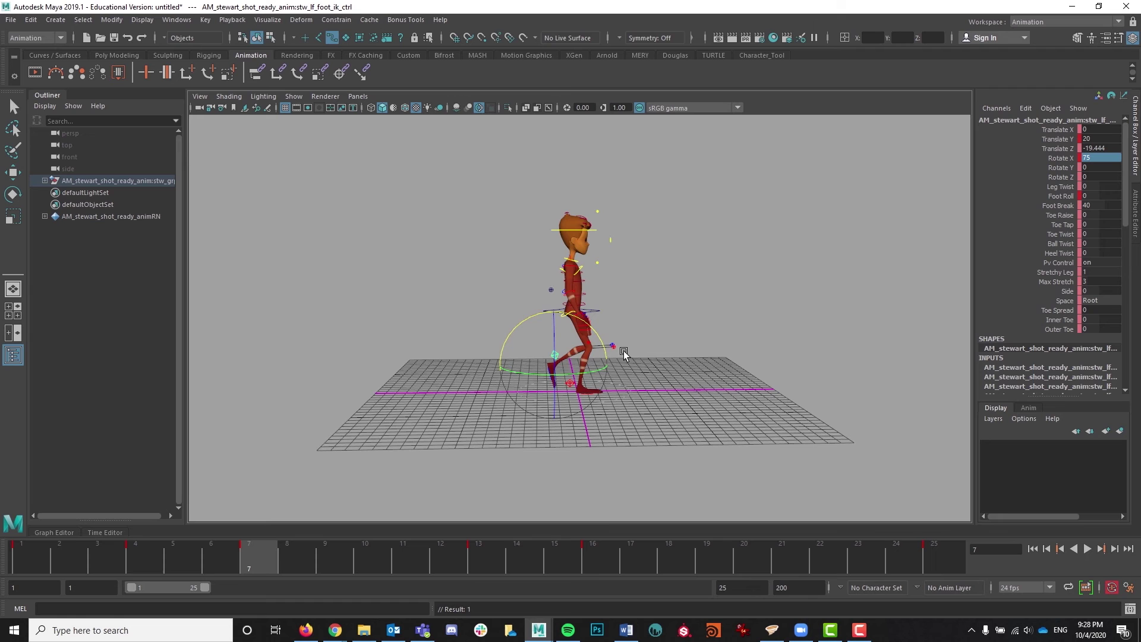
- Key all of the rig's controls on frame 7, and compare this passing pose with the poses on frames 4, 13 and 16
click(27, 558)
key(alt+v)
drag(111, 555, 270, 556)
drag(435, 183, 695, 502)
key(w)
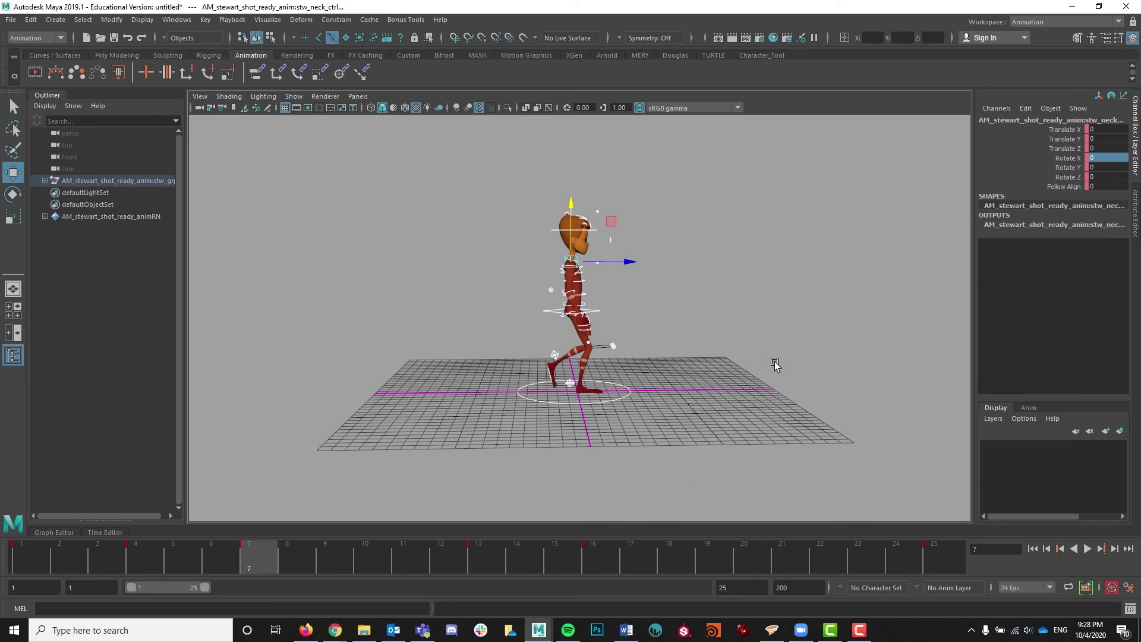
click(153, 557)
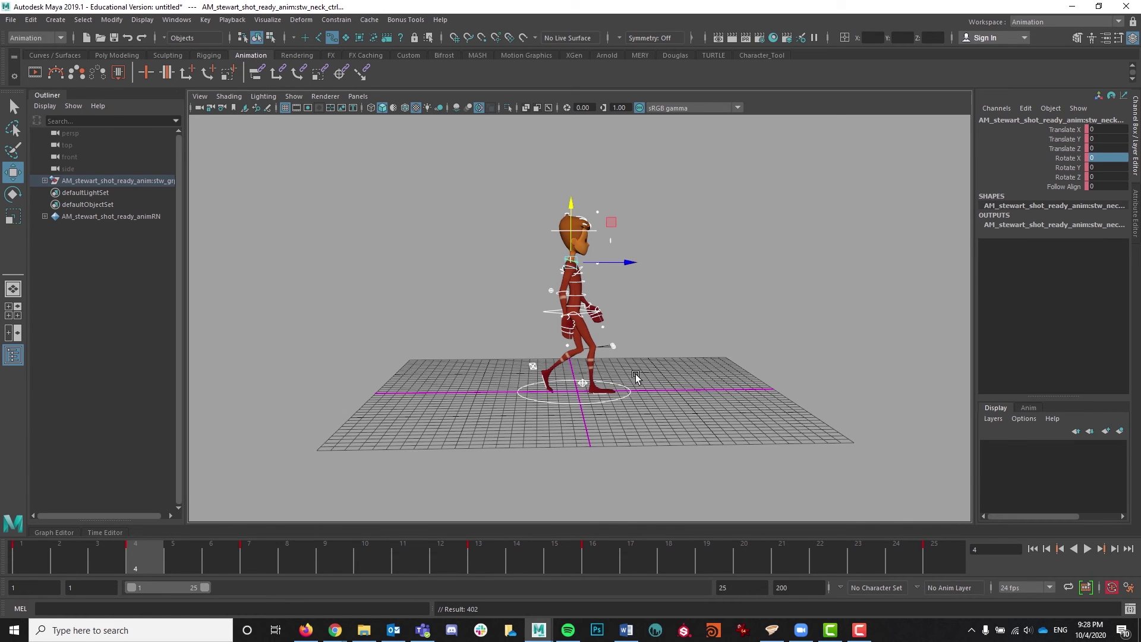
click(482, 562)
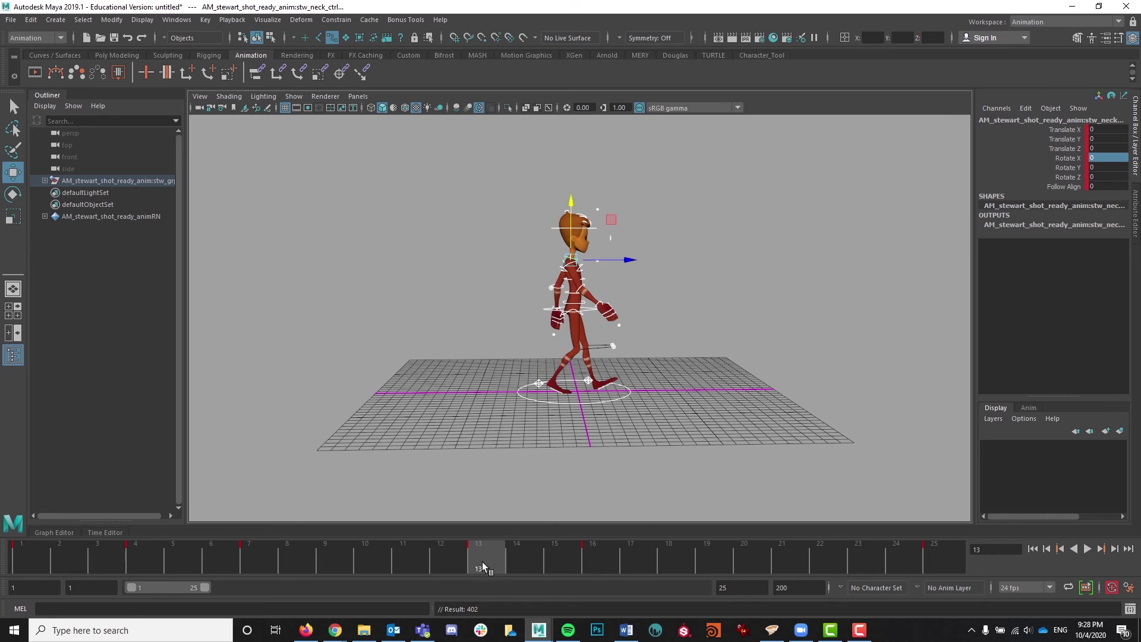
click(591, 555)
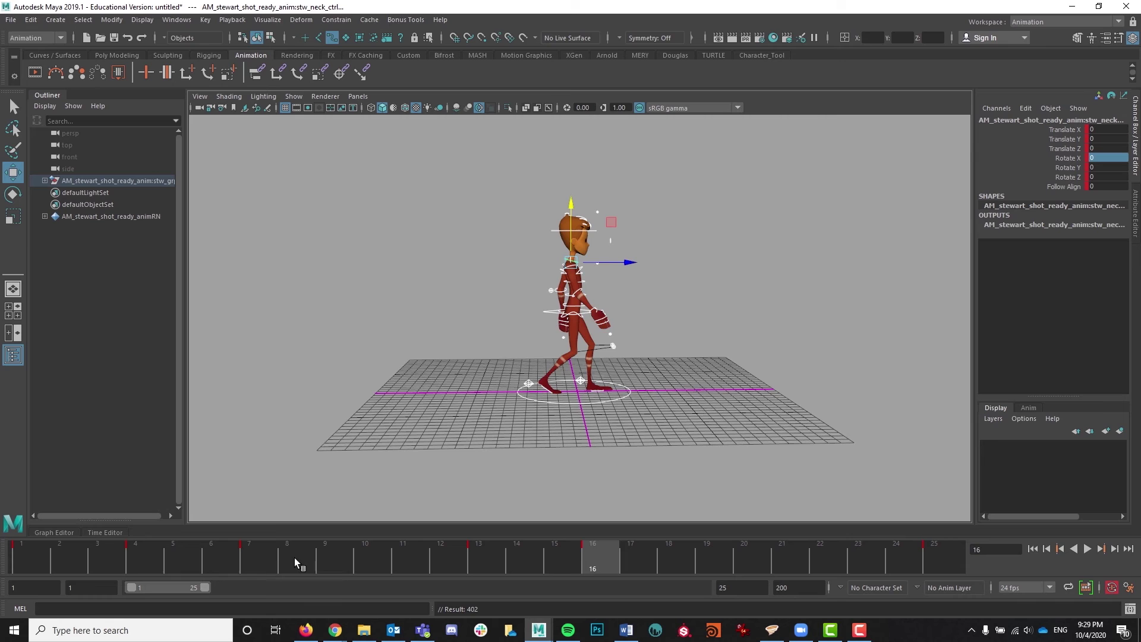
click(260, 563)
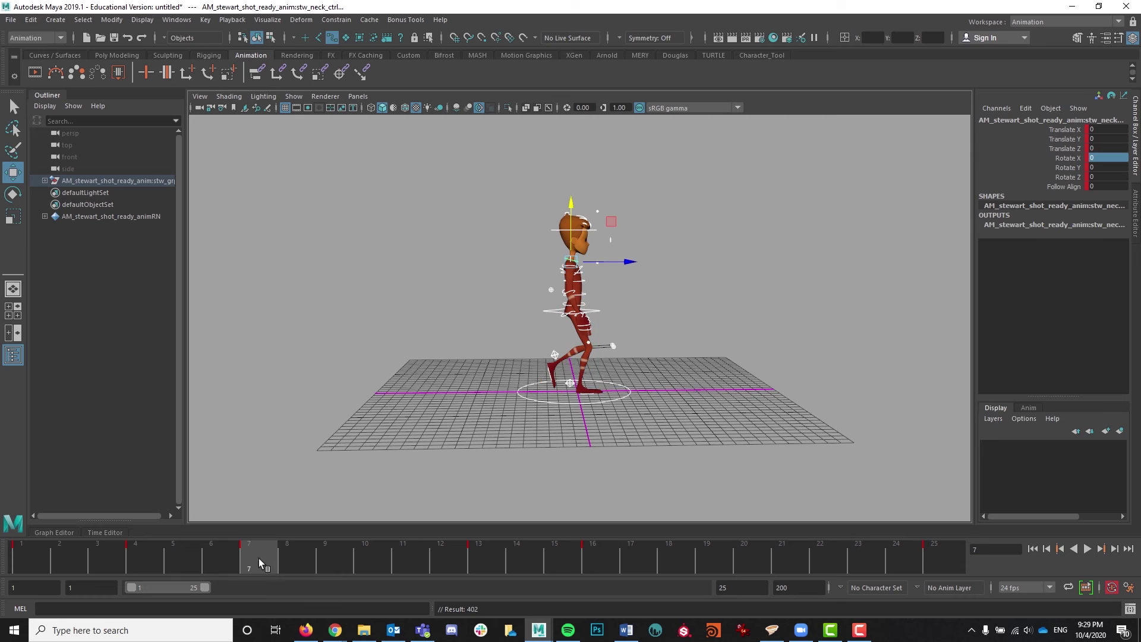
- On frame 19, flatten the left foot by setting its IK control's Foot Roll to 0
click(711, 558)
click(662, 381)
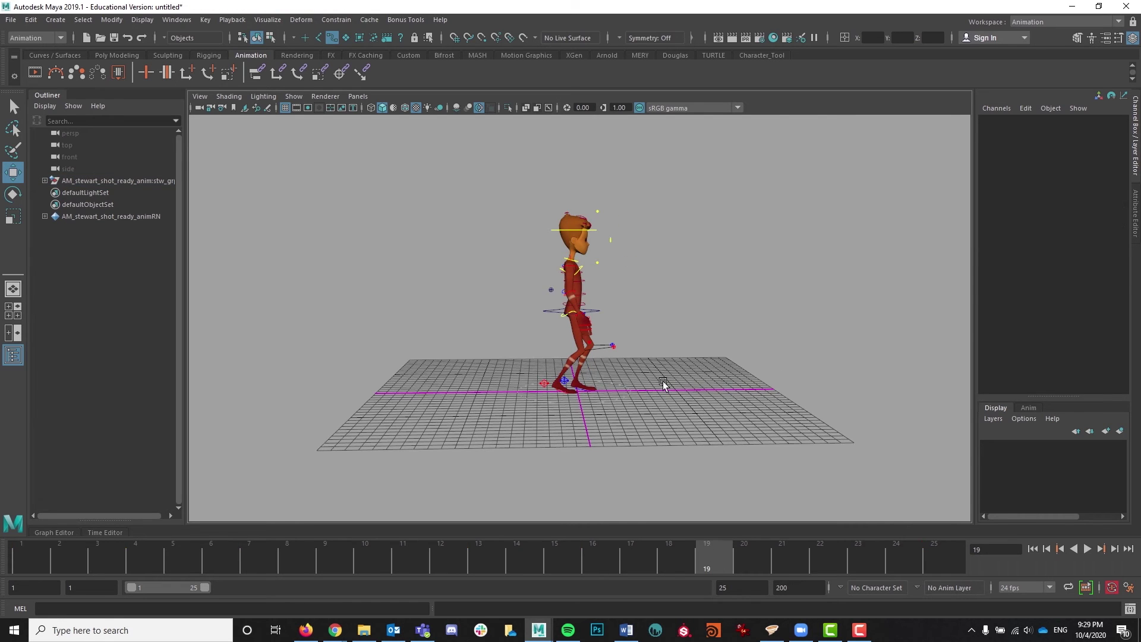
click(565, 380)
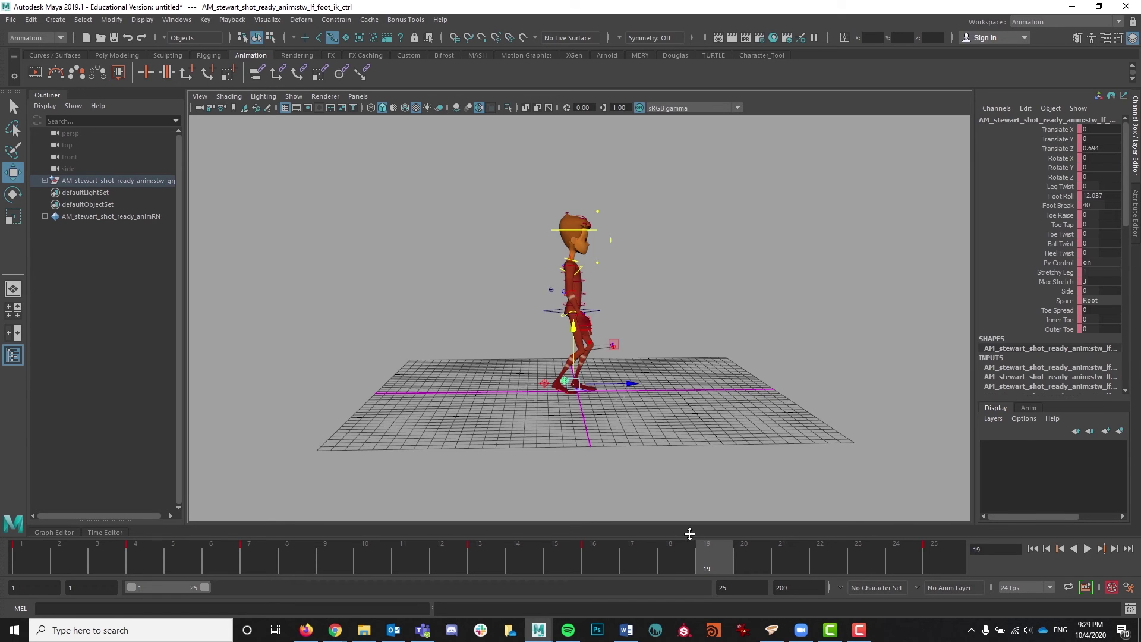
drag(687, 555, 715, 559)
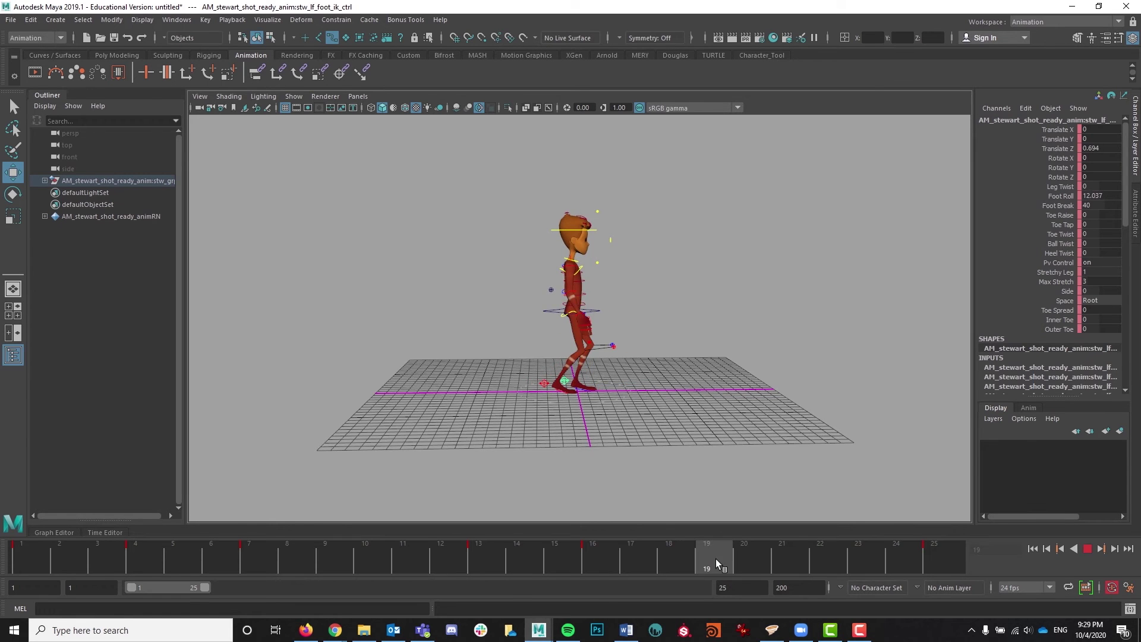
click(1100, 195)
text(0)
key(Return)
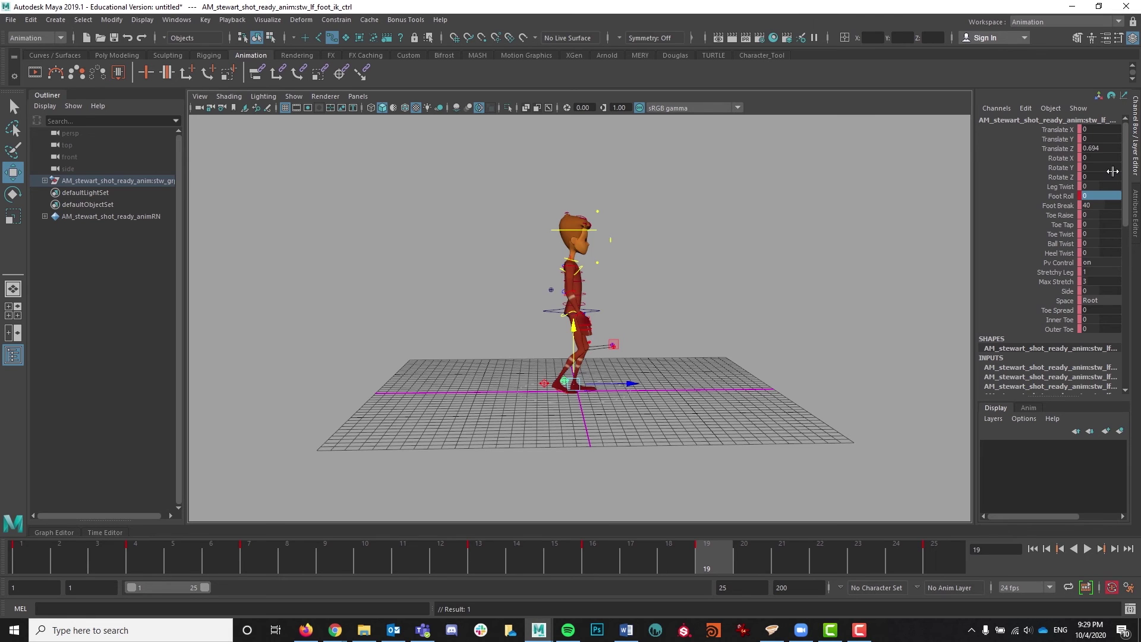
- On frame 19, raise the right foot IK control to Translate Y 20 and set its Foot Roll to 0
click(543, 384)
click(1100, 136)
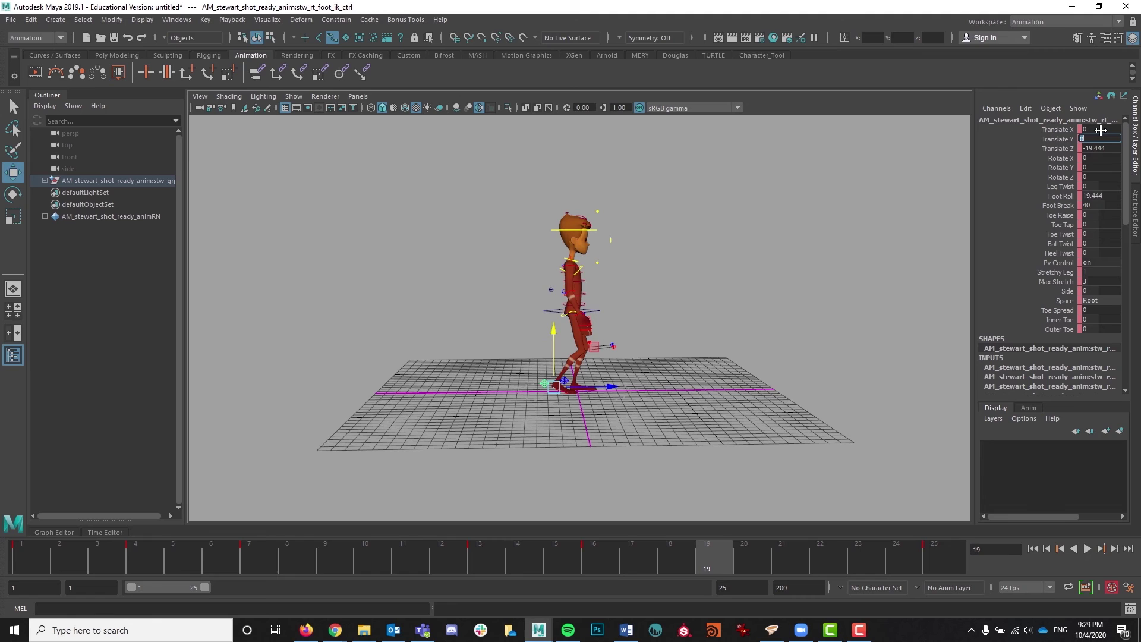
text(20)
key(Return)
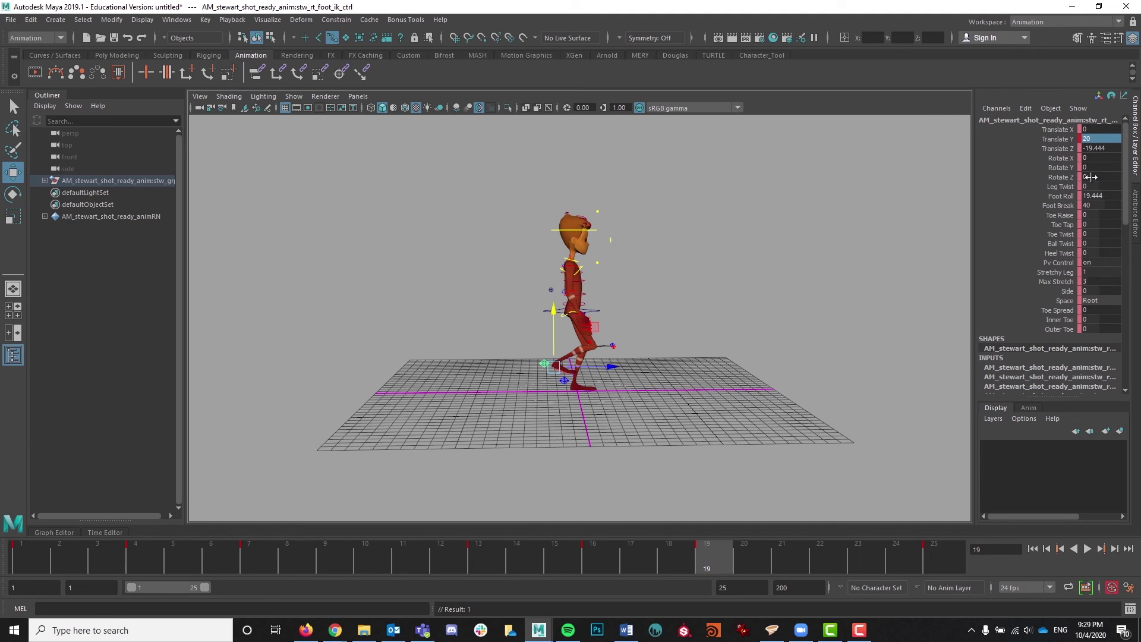
click(1092, 196)
text(0)
key(Return)
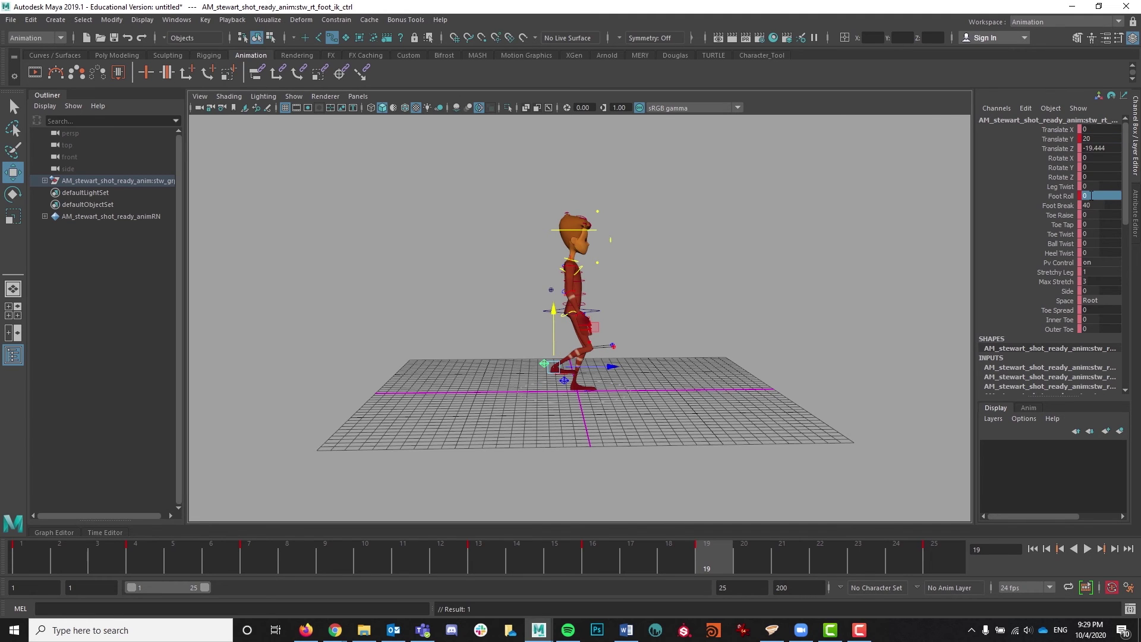
- On frame 19, set the right foot IK control's Rotate X to 75, key all of the rig's controls and preview the motion
click(1093, 158)
key(Return)
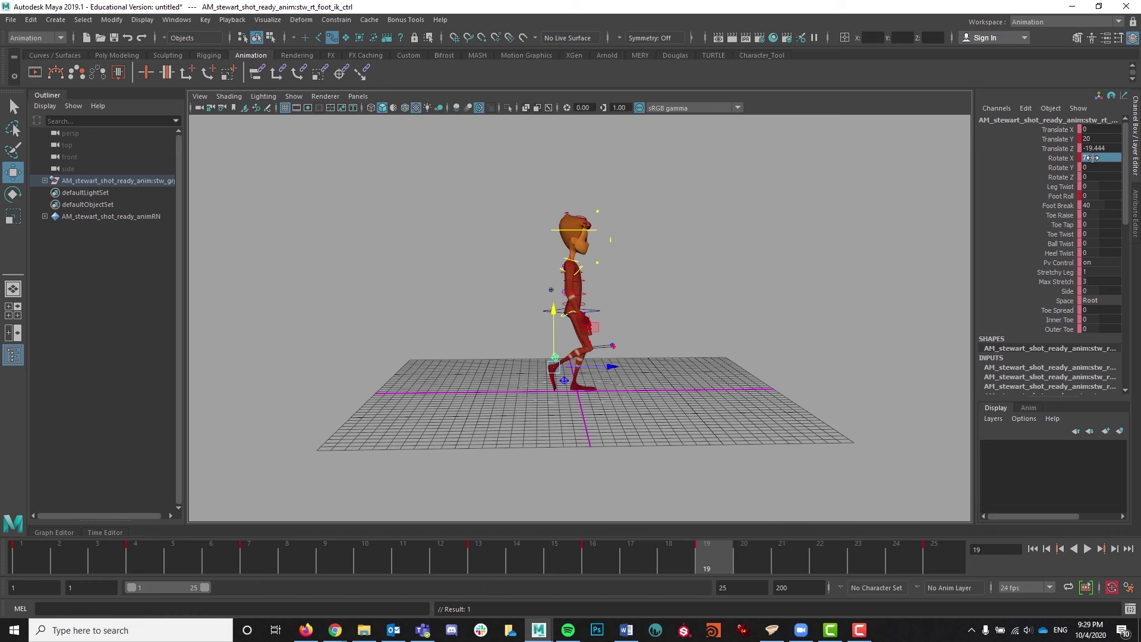
drag(491, 179, 748, 443)
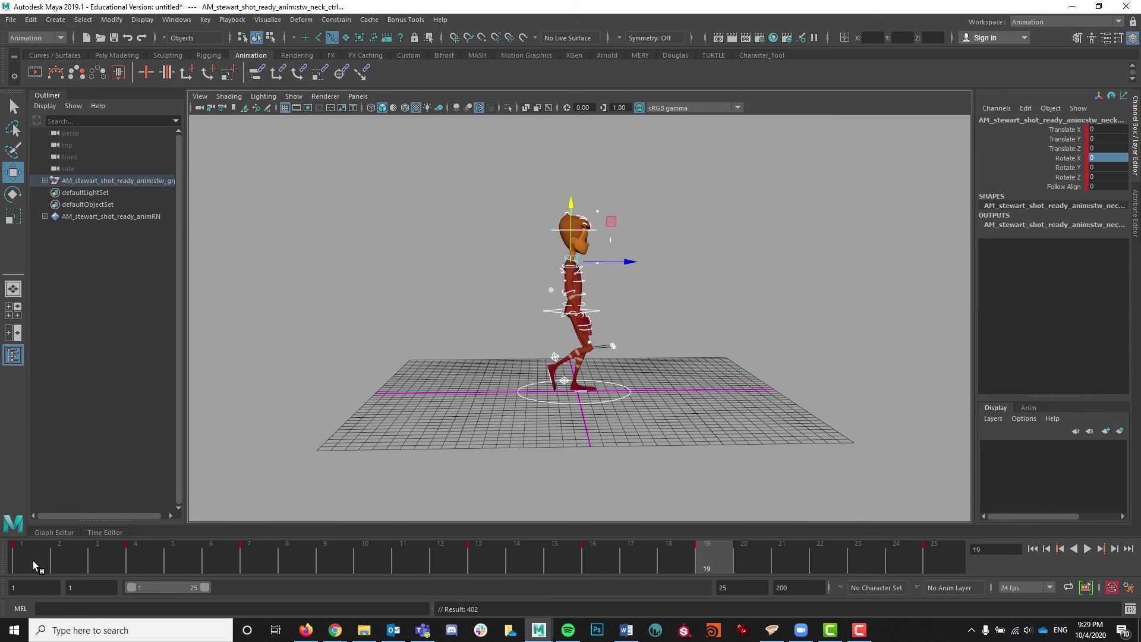
key(alt+v)
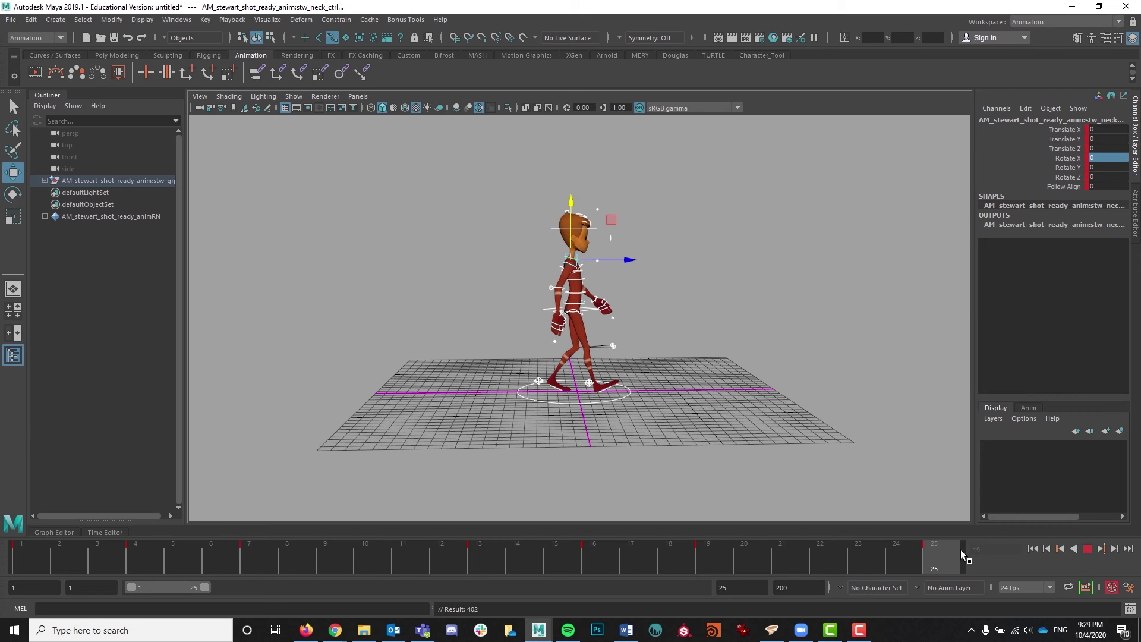
key(alt+v)
- On frame 10, raise the body for the up pose by setting the COG control's Translate Y to 0
click(369, 555)
click(822, 560)
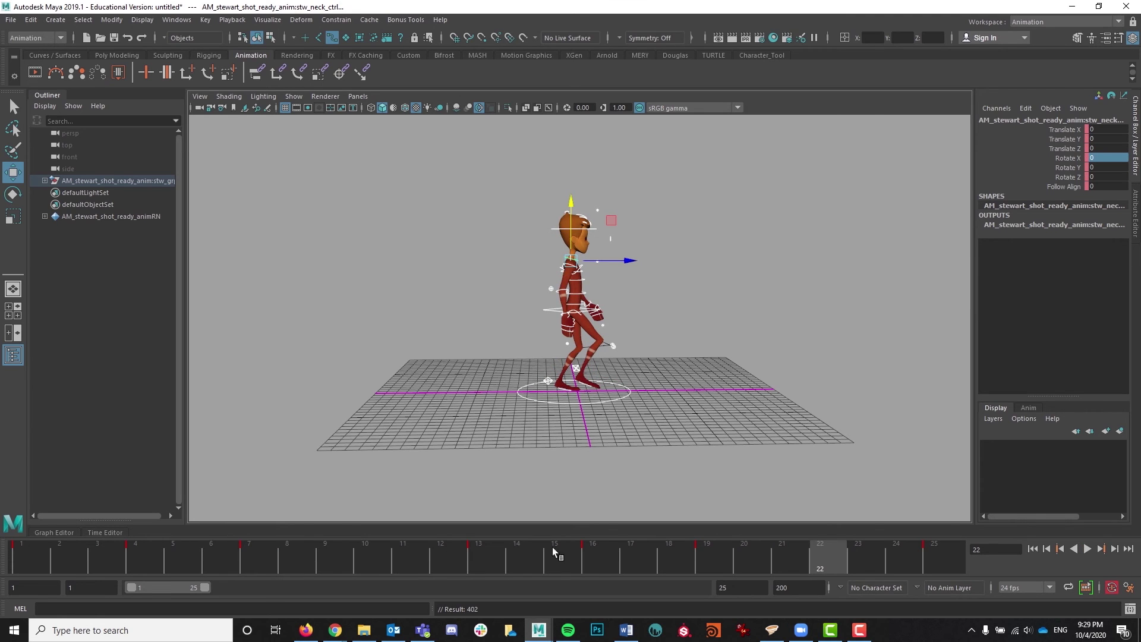
click(365, 562)
click(517, 381)
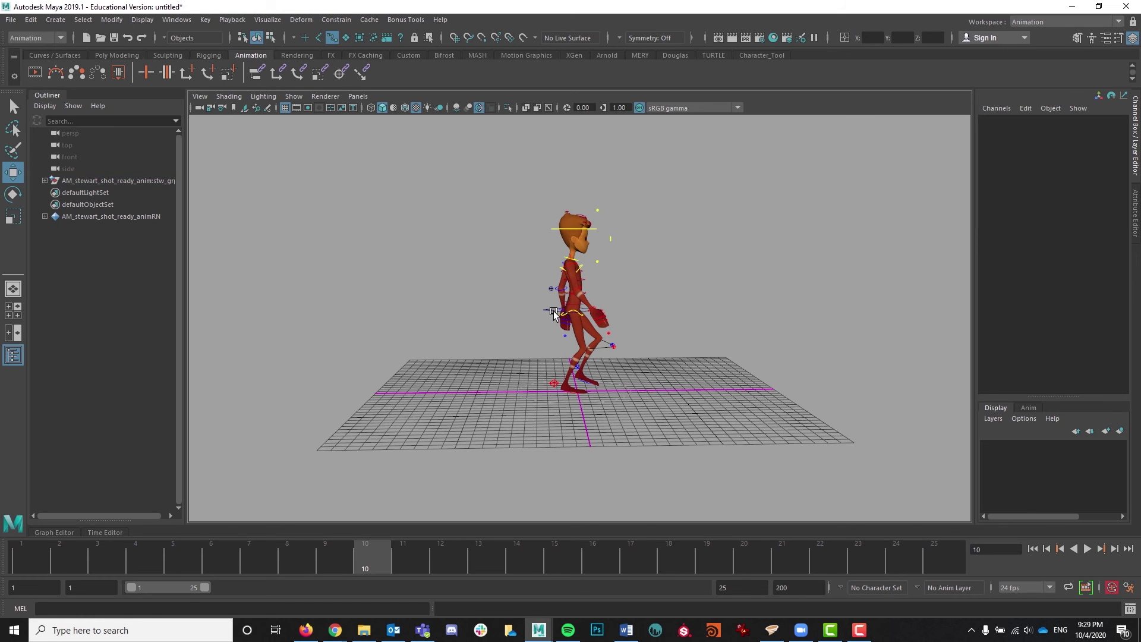
click(554, 312)
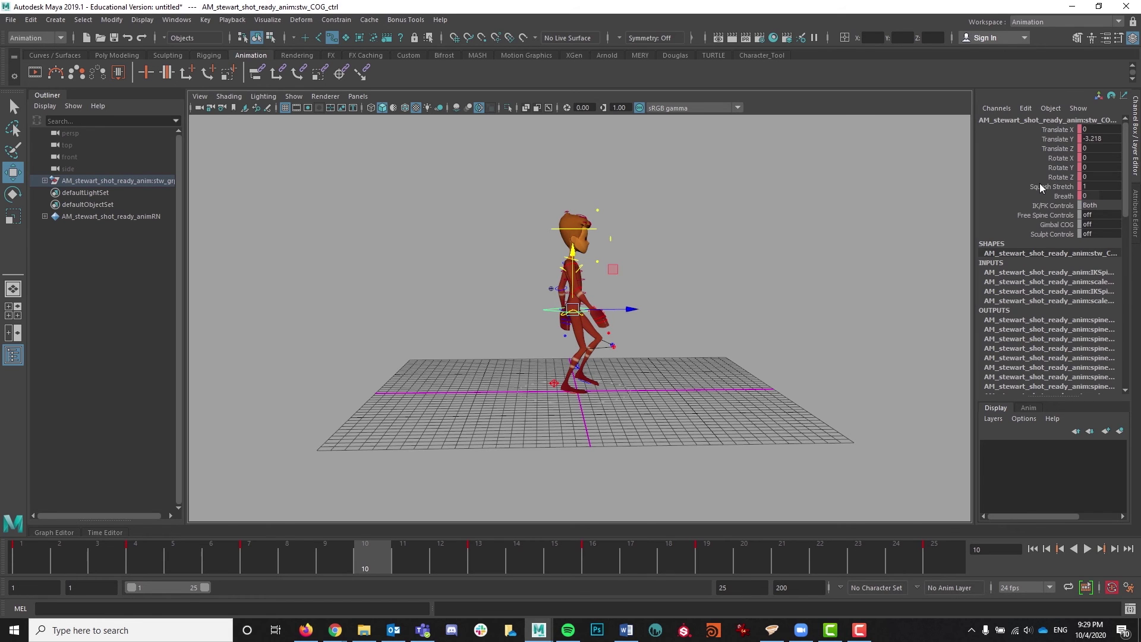
double_click(1104, 138)
text(0)
key(Return)
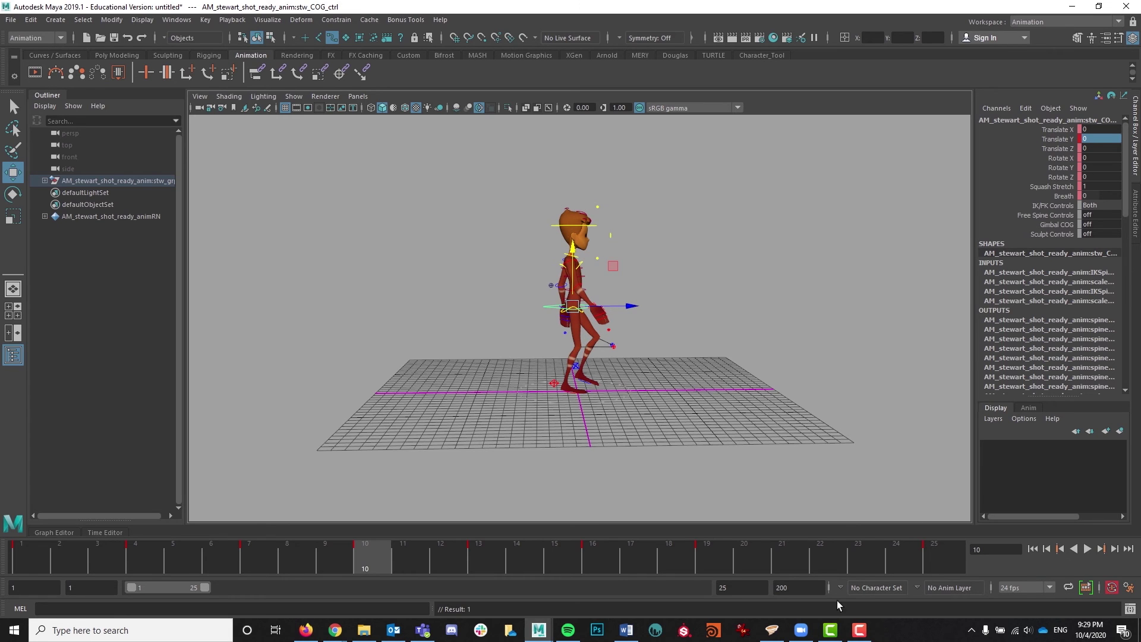
- On frame 22, set the COG control's Translate Y to 0 and scrub the timeline to check the body's rise and fall
click(838, 559)
double_click(1104, 138)
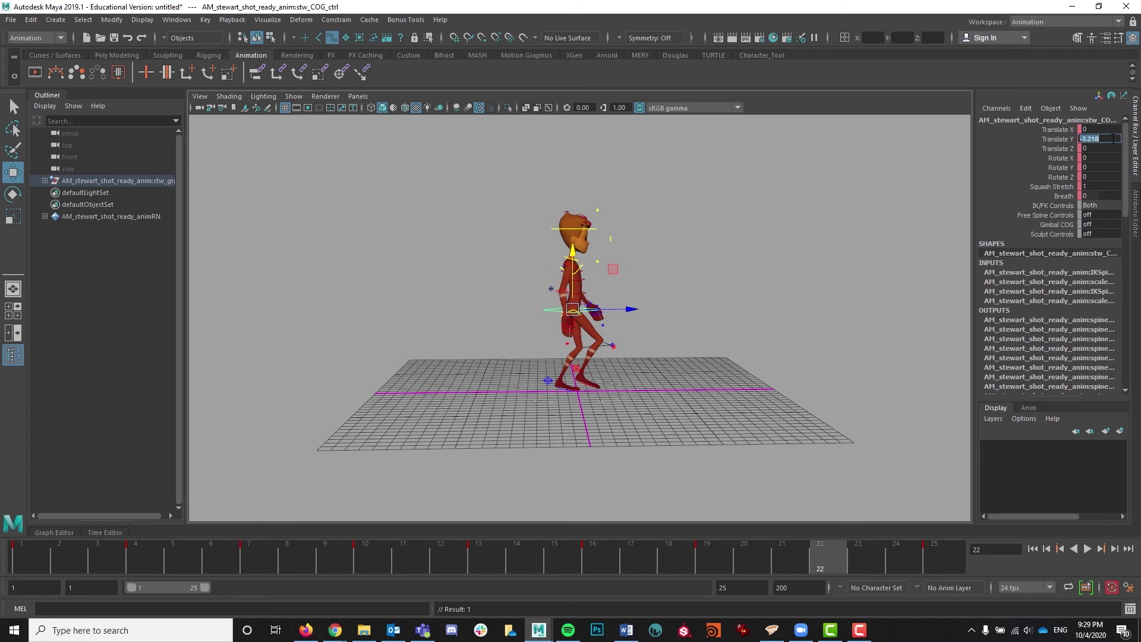
text(0)
key(Return)
click(378, 548)
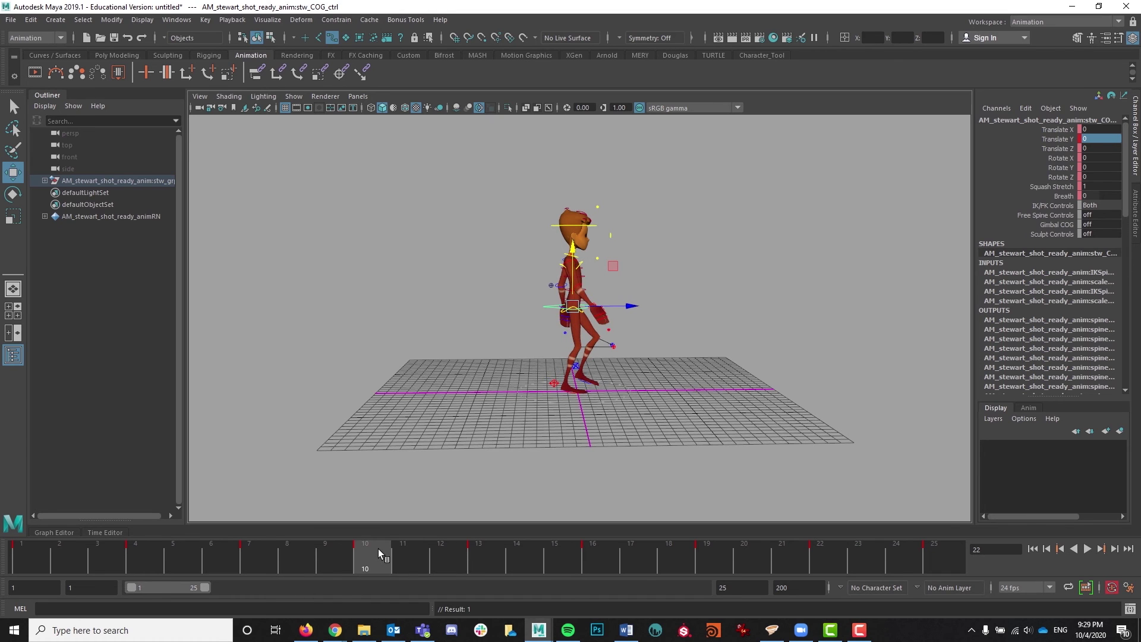
key(alt+v)
mouse_move(231, 555)
mouse_down()
mouse_move(833, 545)
mouse_move(979, 561)
mouse_up()
key(alt+v)
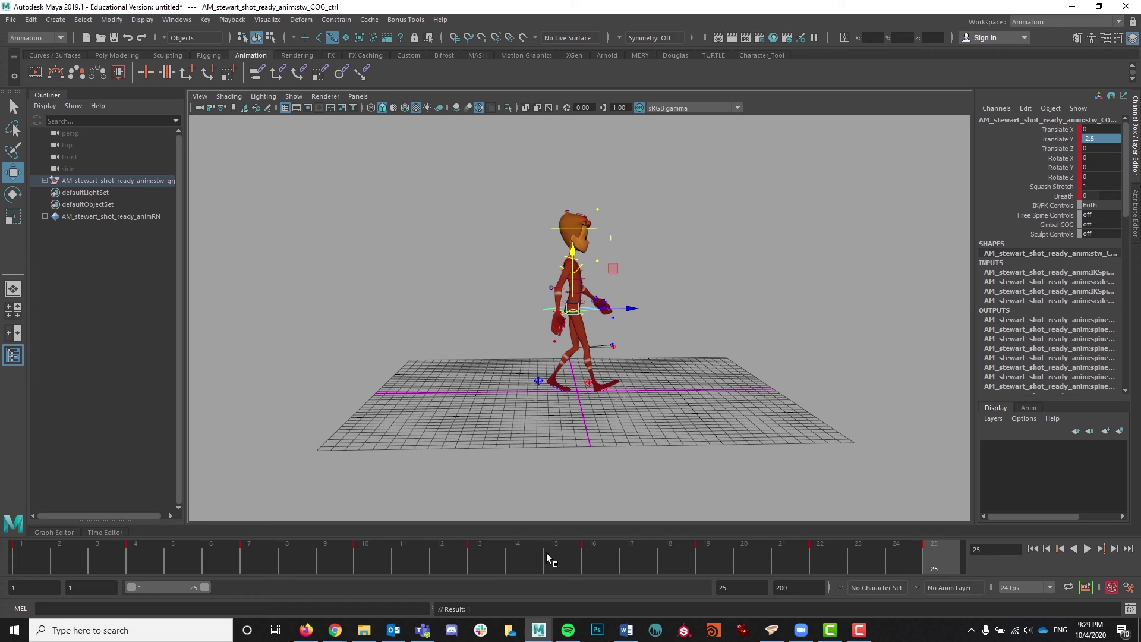
- Check the left foot's motion around frame 10, and key all of the rig's controls on that frame
click(365, 558)
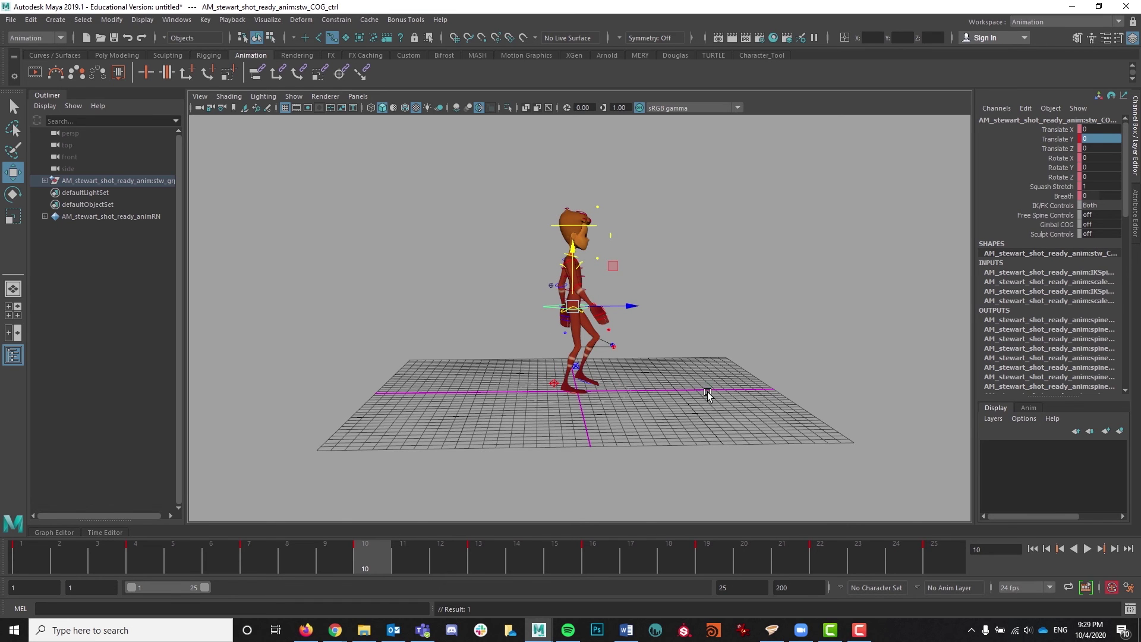
click(575, 368)
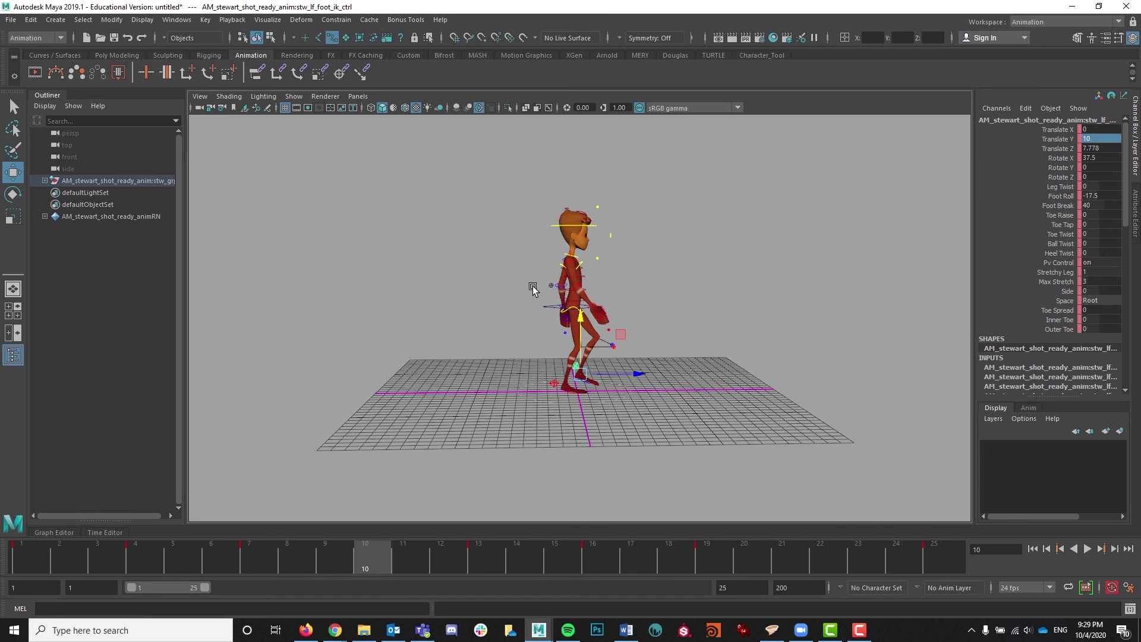
key(alt+v)
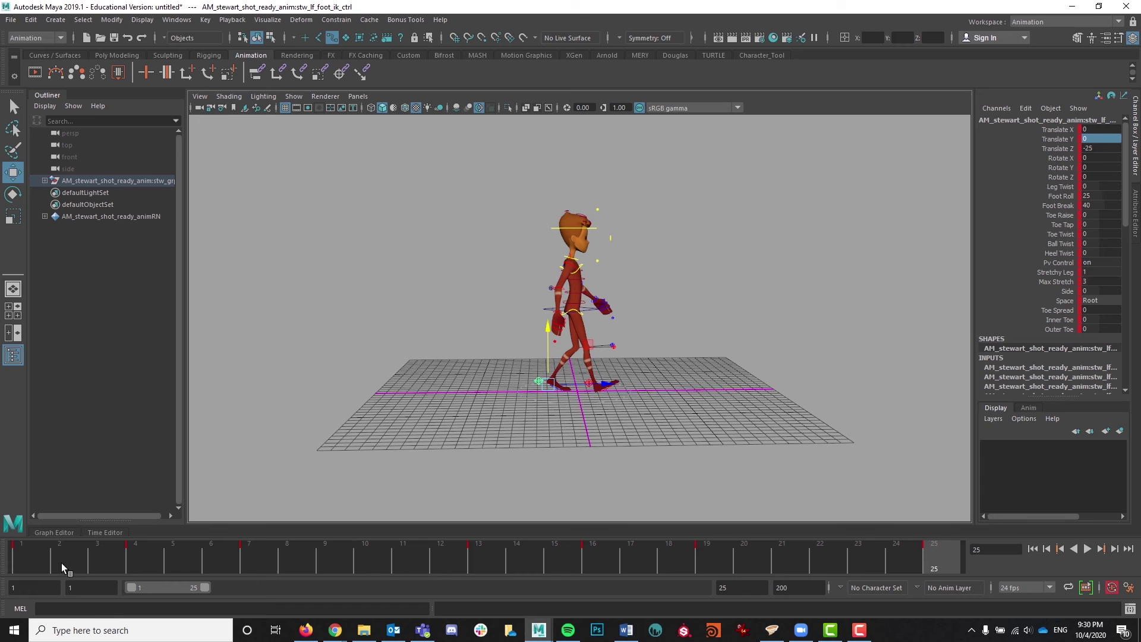
drag(62, 562, 388, 556)
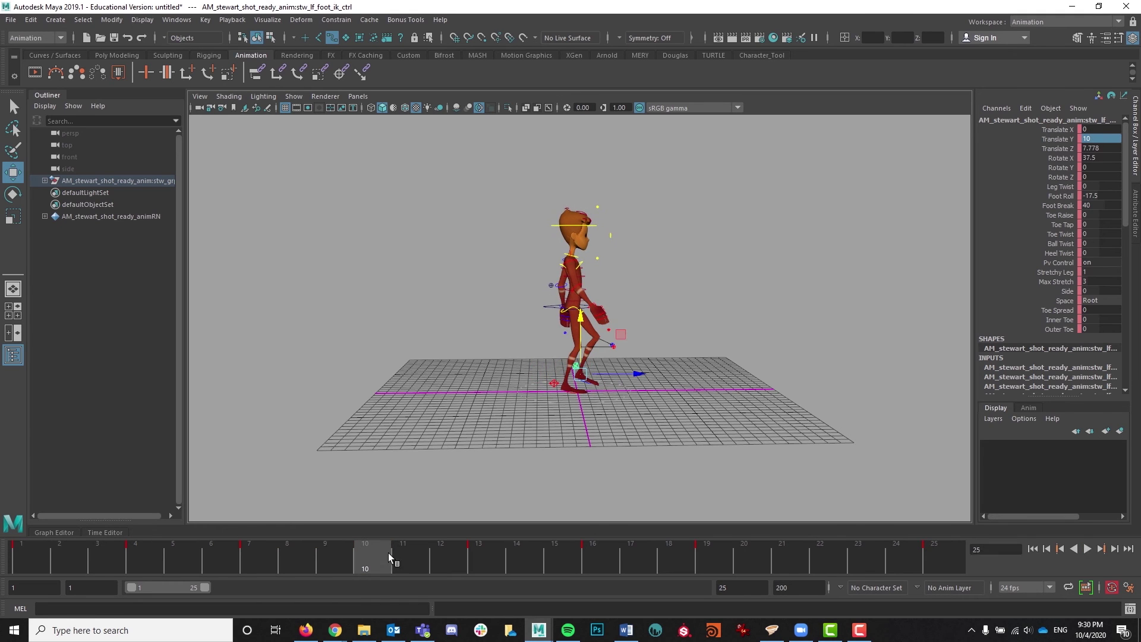
drag(476, 183, 771, 458)
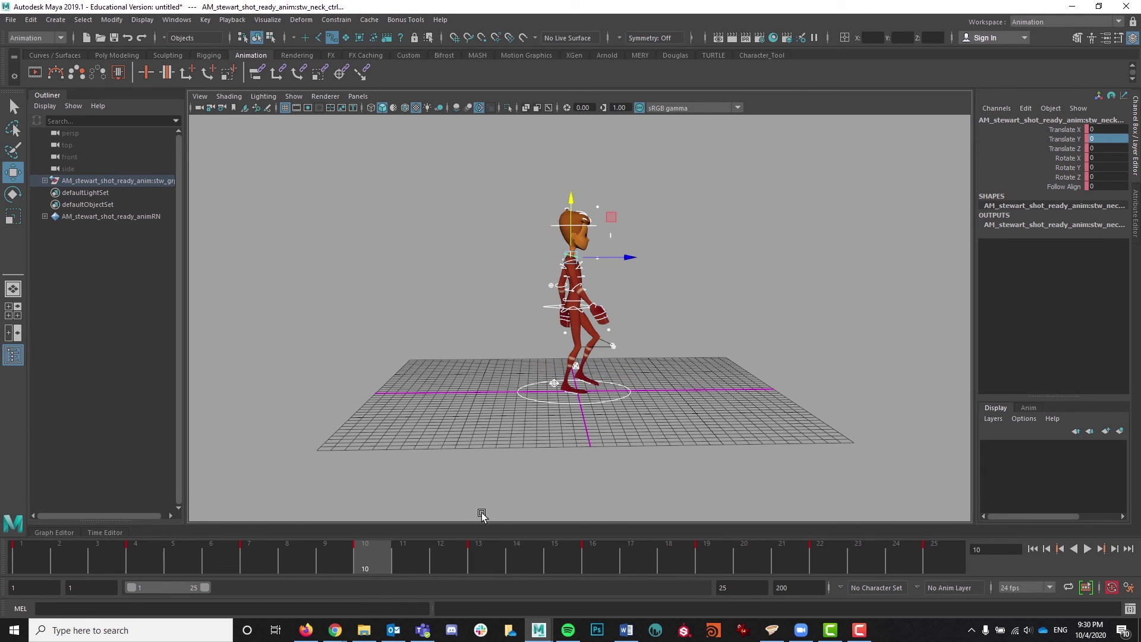
key(s)
- Check the frame 22 pose, scrub the walk cycle from frame 1 to 25, return to frame 1 and deselect the controls
click(829, 564)
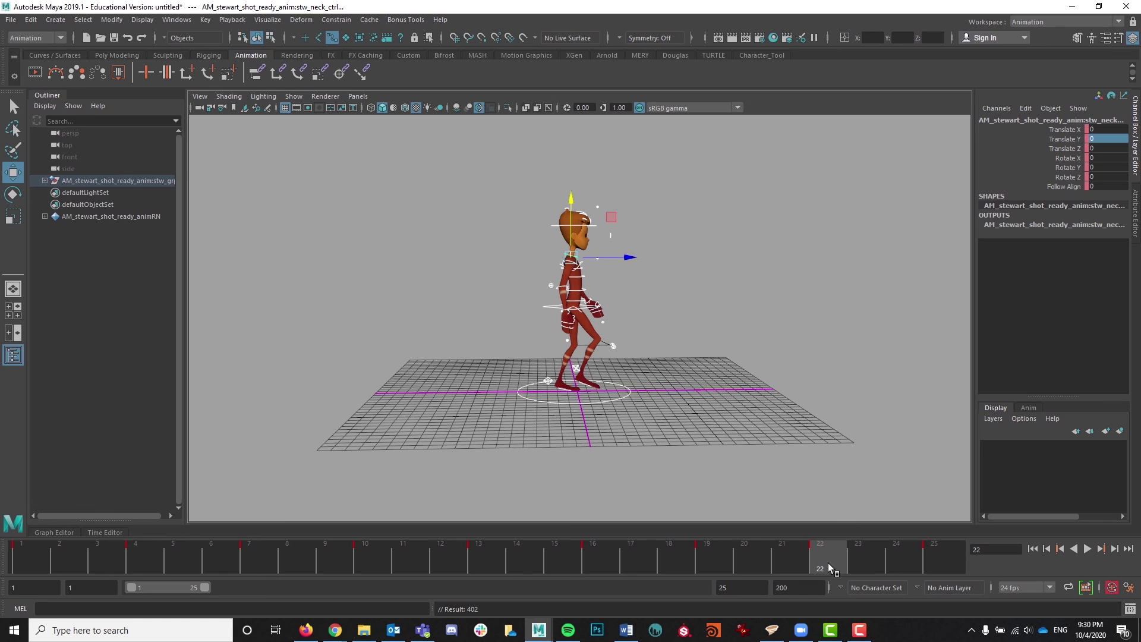
drag(30, 551, 960, 566)
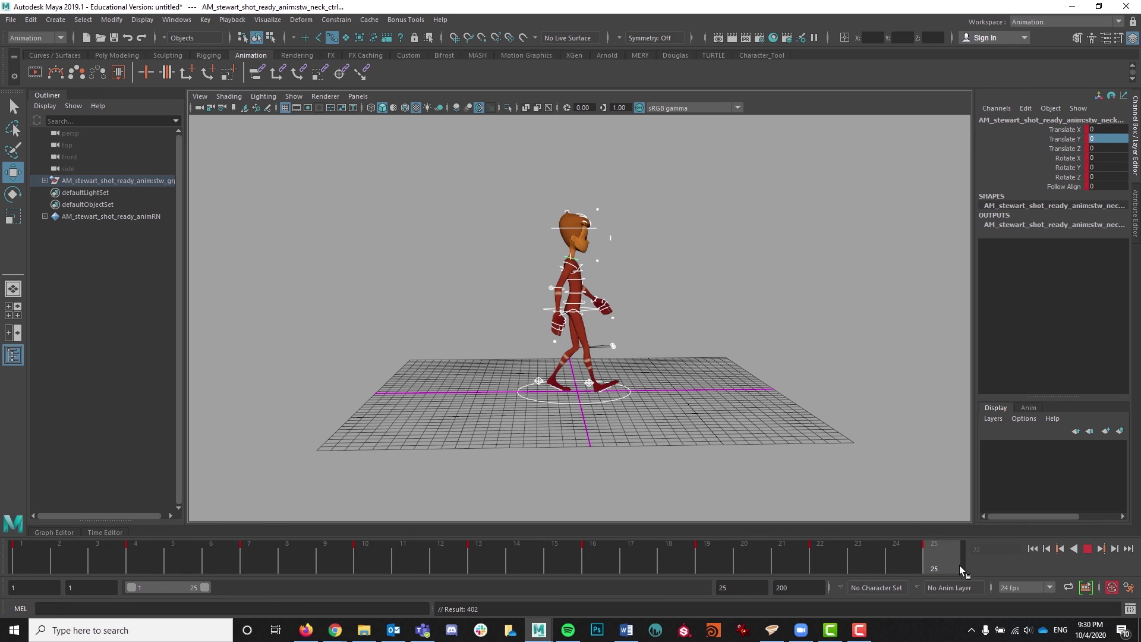
click(16, 565)
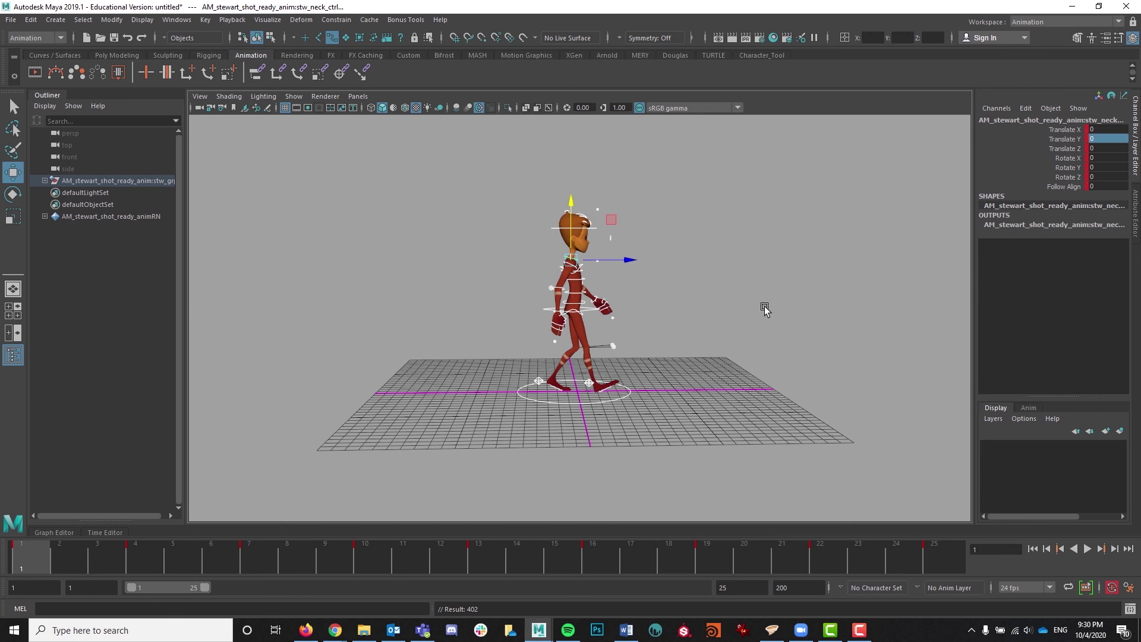
alt+drag(761, 309, 680, 306)
click(690, 308)
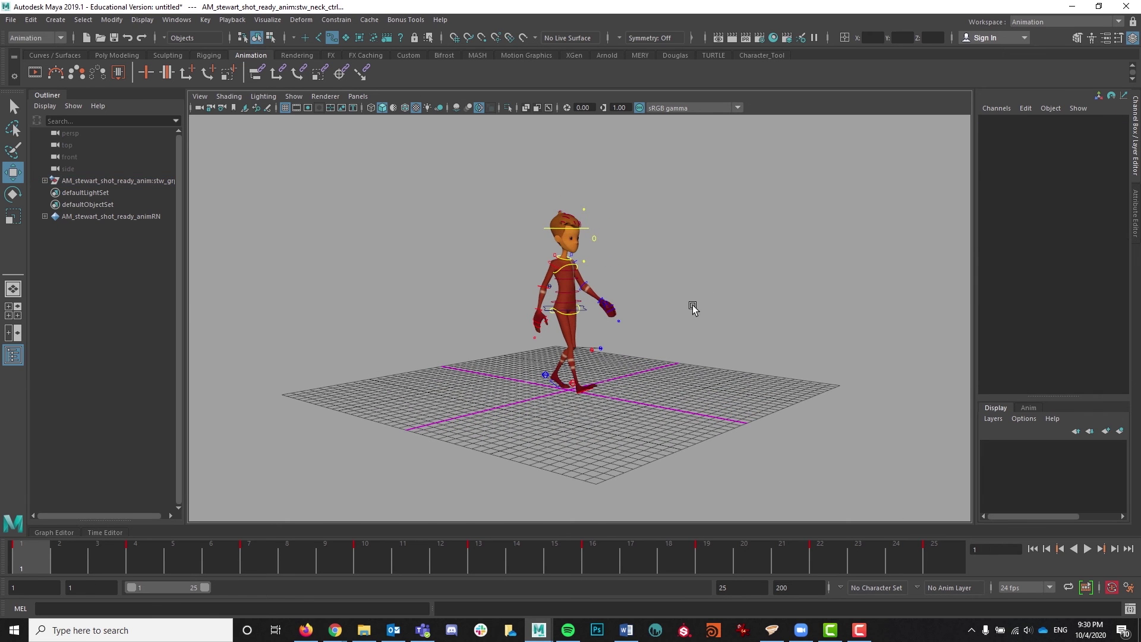
- Set the playback range to end at frame 24 and play the looping walk cycle
click(743, 587)
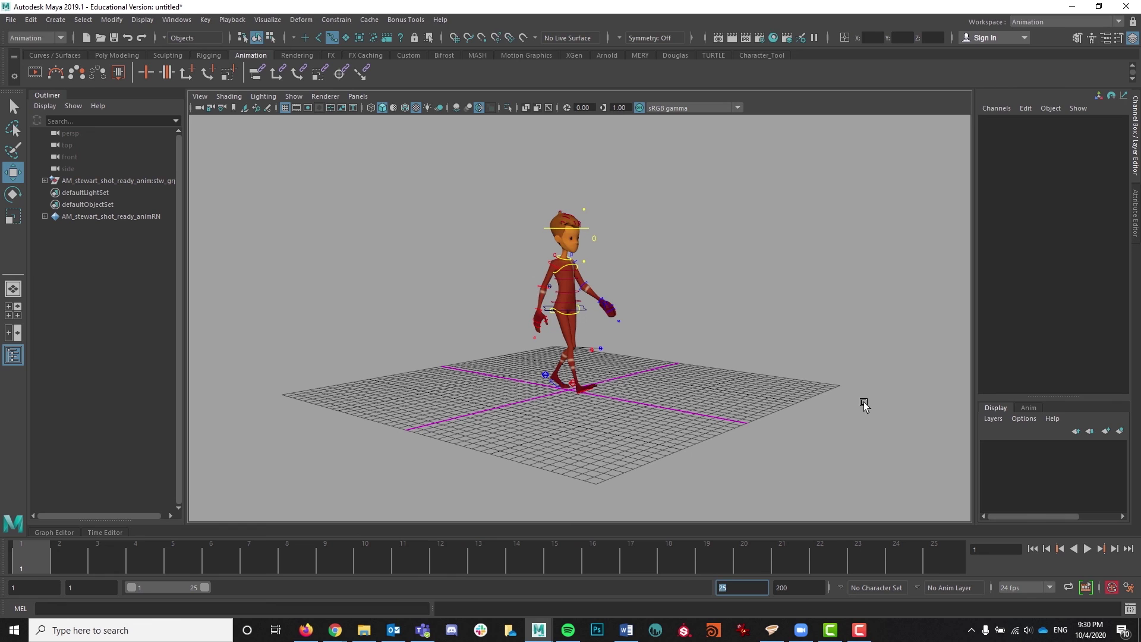
text(24)
key(Return)
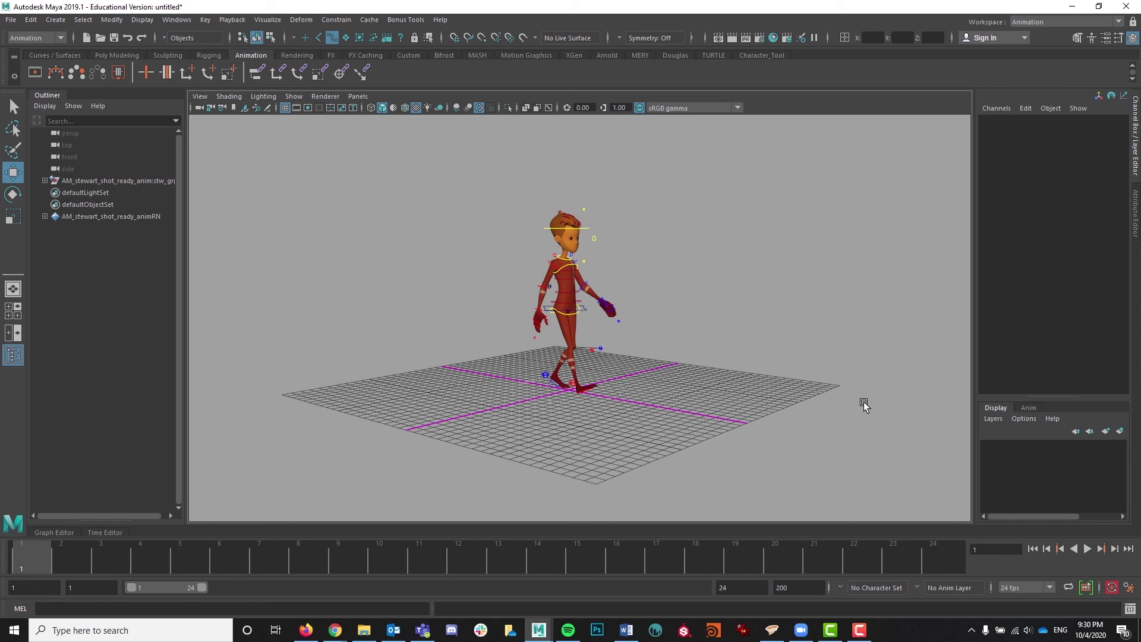
click(1087, 549)
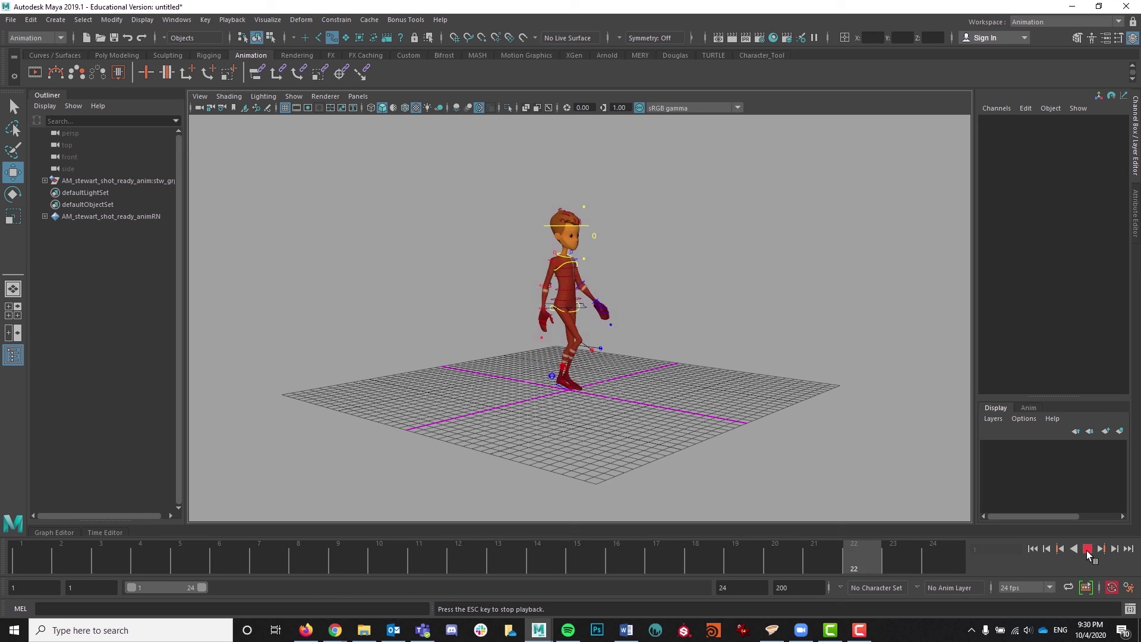
click(1087, 550)
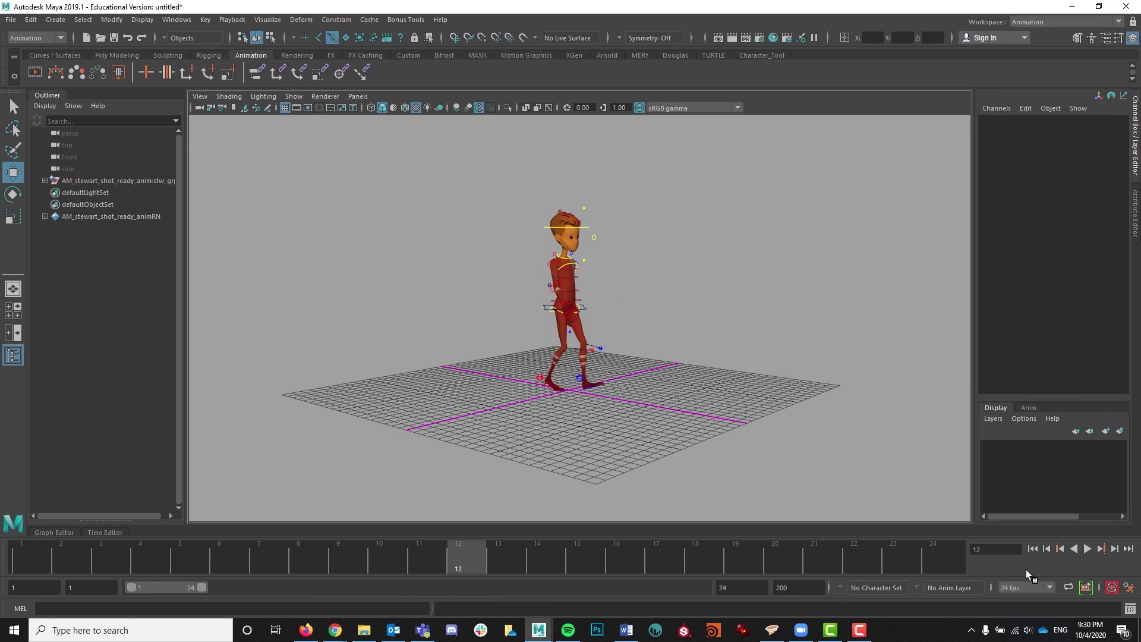
- Return to frame 1 and set the playback range's end back to frame 25
click(13, 565)
double_click(730, 588)
text(25)
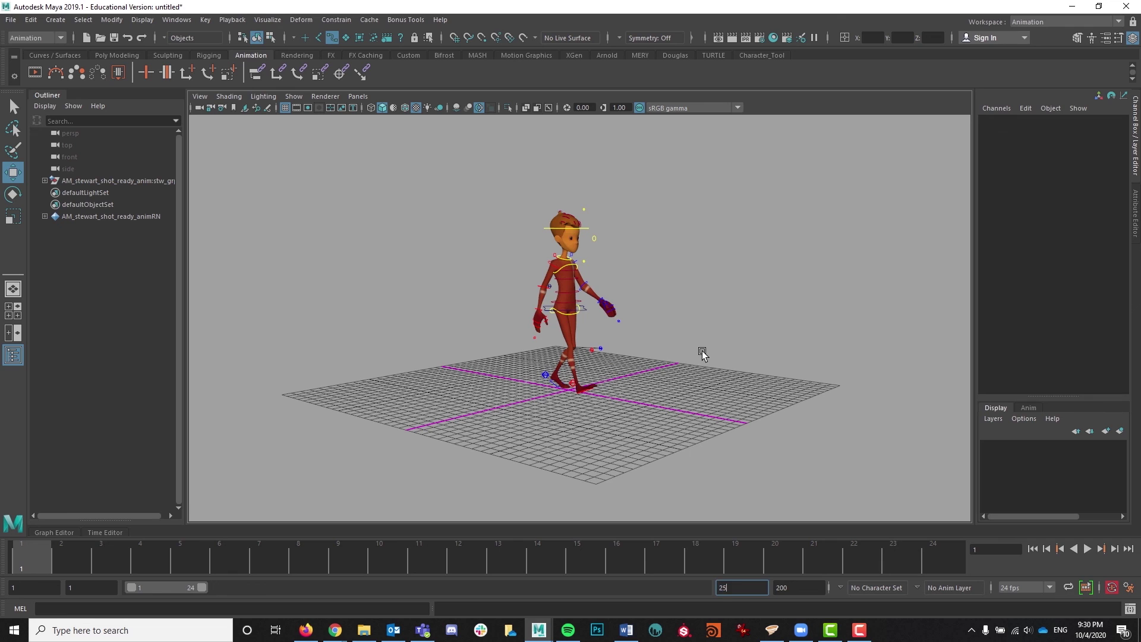
key(Return)
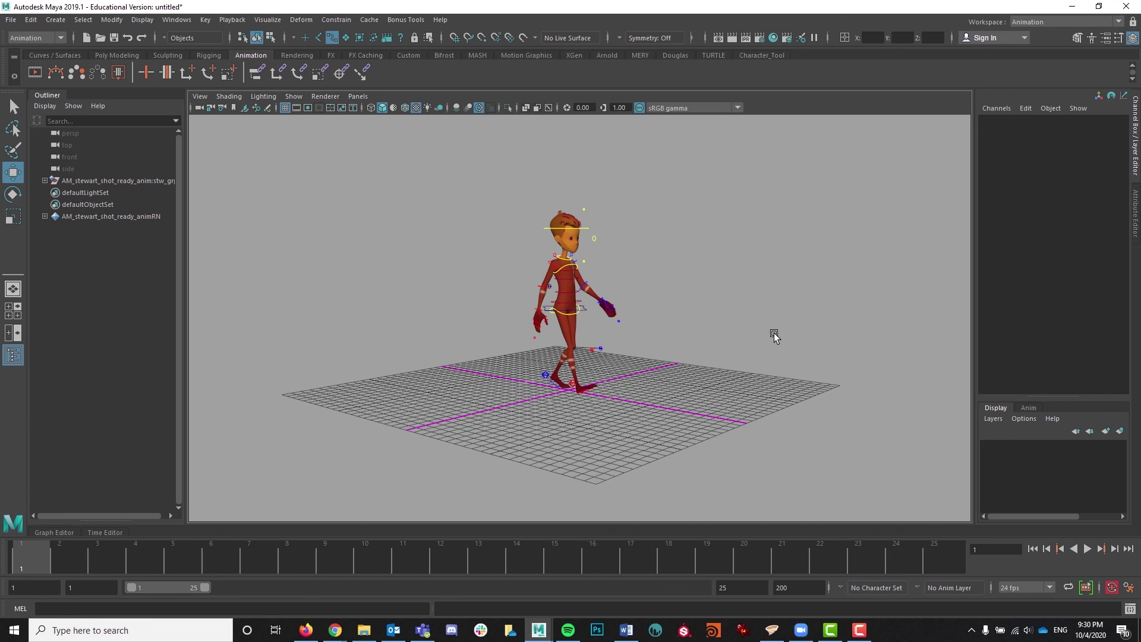
mouse_move(774, 331)
alt+mouse_down()
mouse_move(637, 330)
mouse_move(781, 328)
alt+mouse_up()
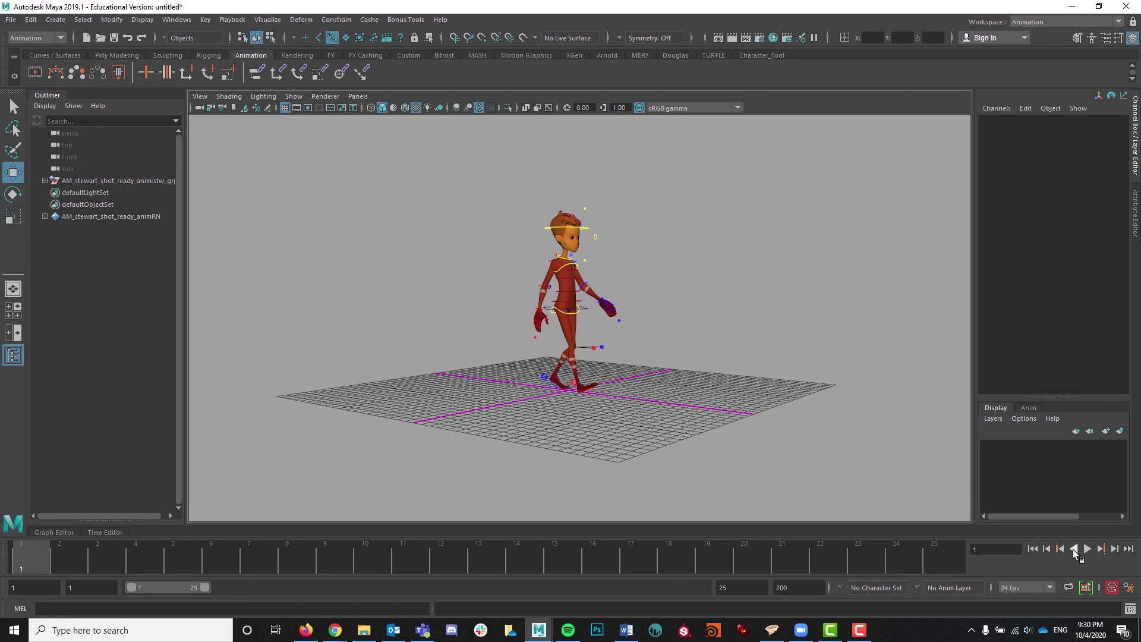
- Shorten the playback range to end at frame 24 again and play the walk cycle from frame 1
click(742, 587)
text(24)
key(Return)
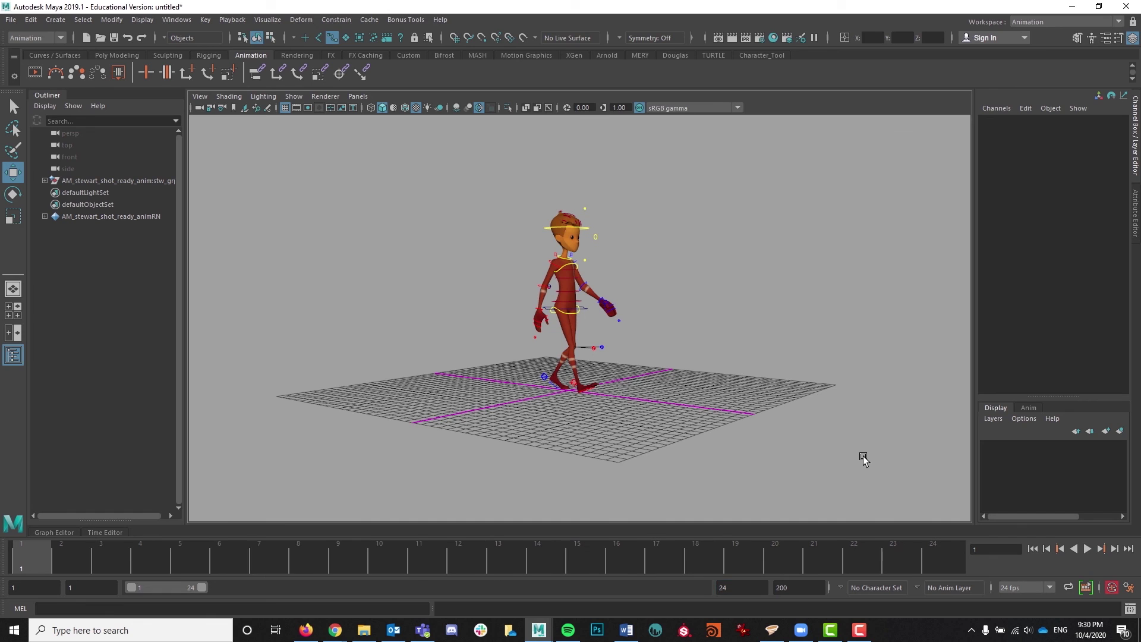
click(1087, 549)
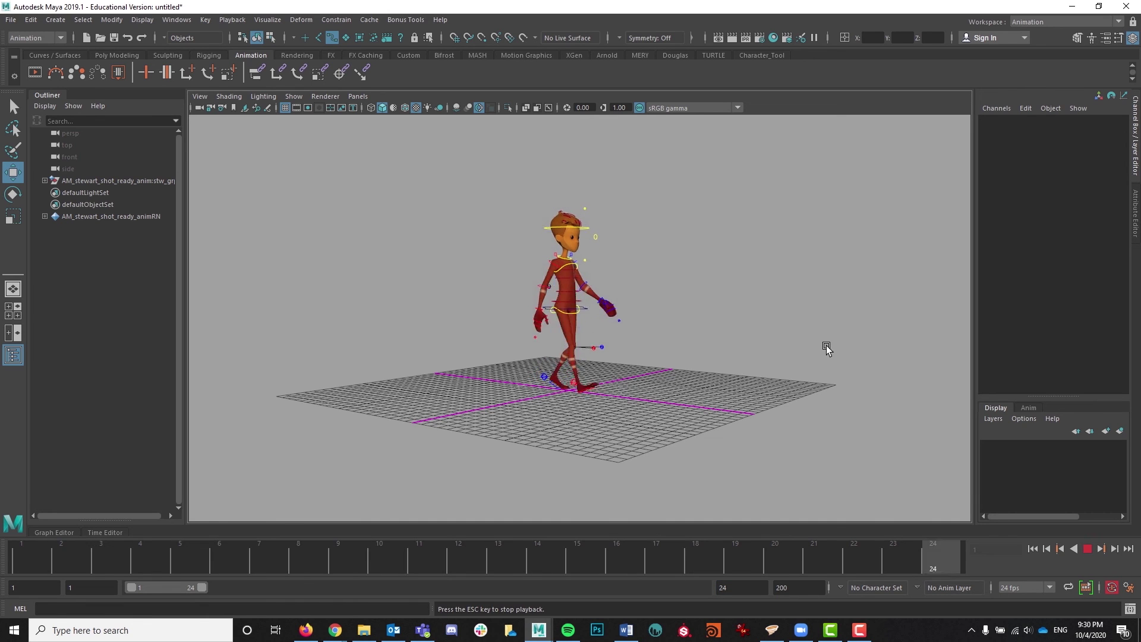